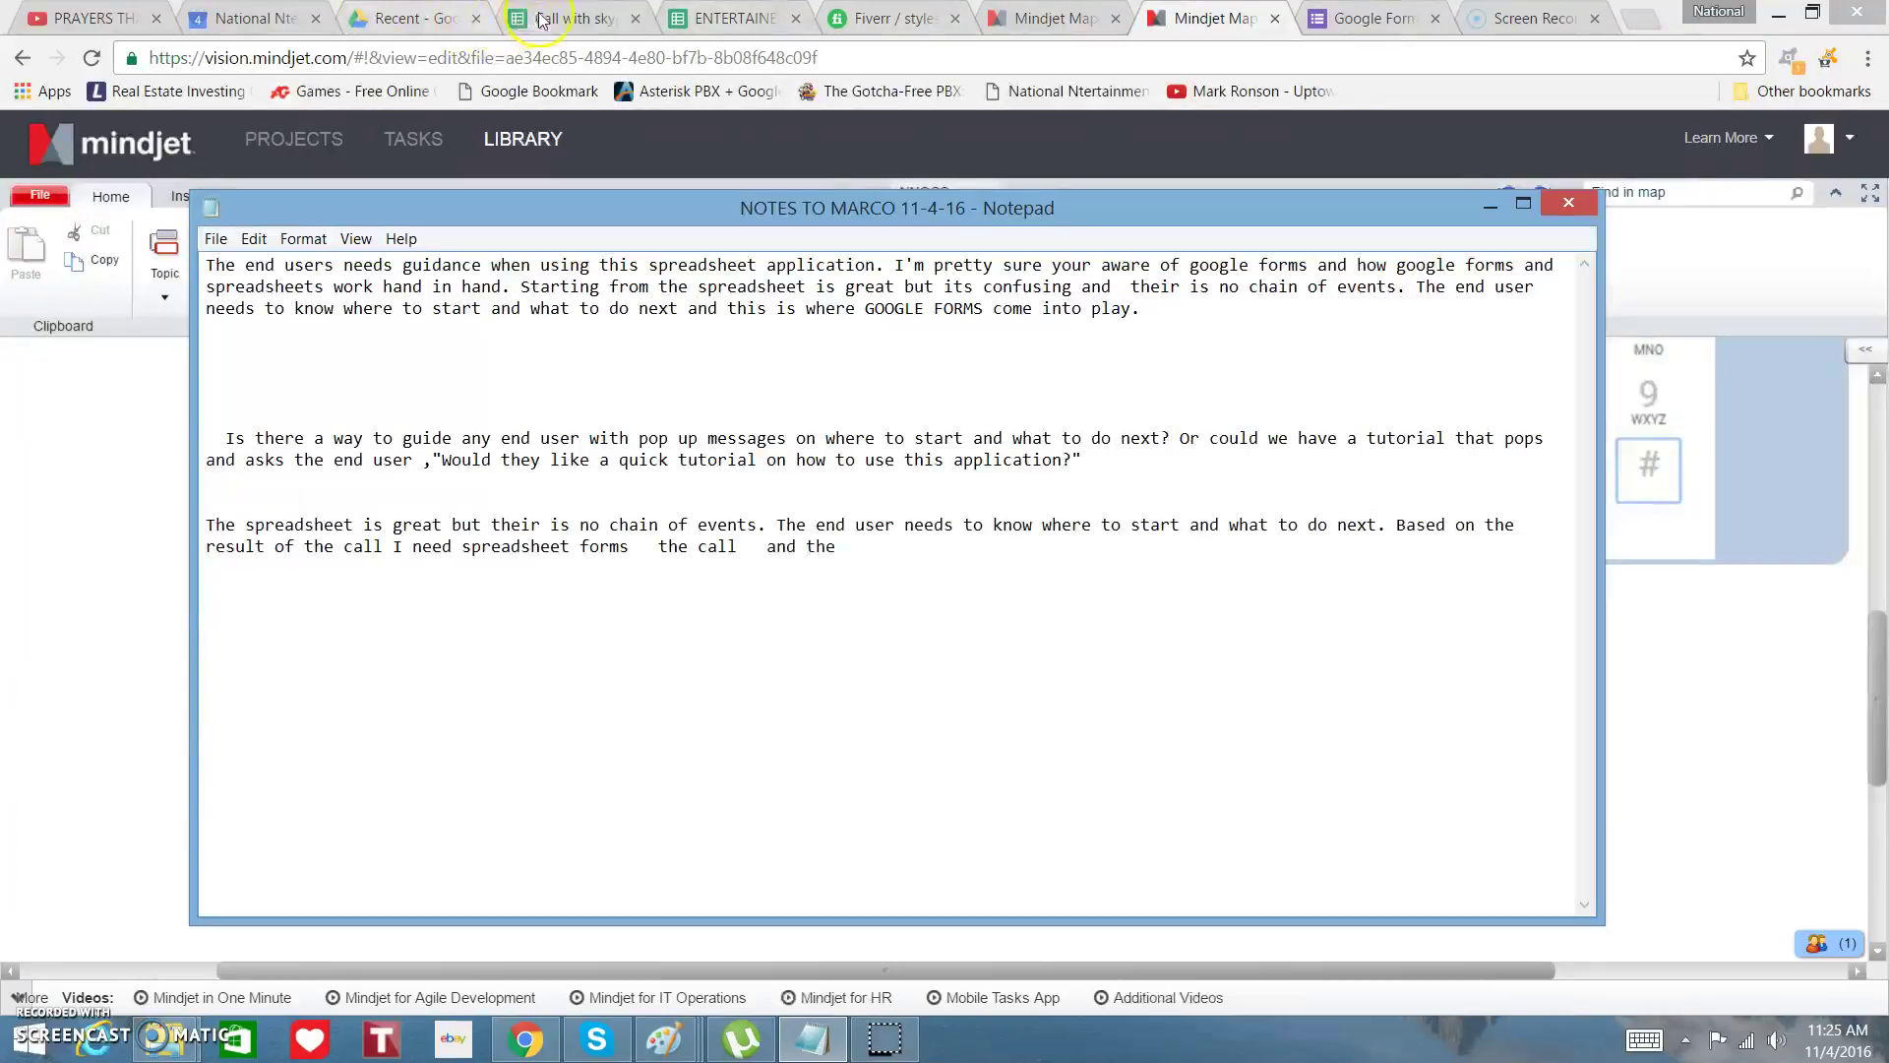
Show the Call with skype PRE-CLIENT MASTER LIST spreadsheet and review the 11-4-16 notes in Notepad.
{"action": "left_click", "coordinate": [615, 17]}
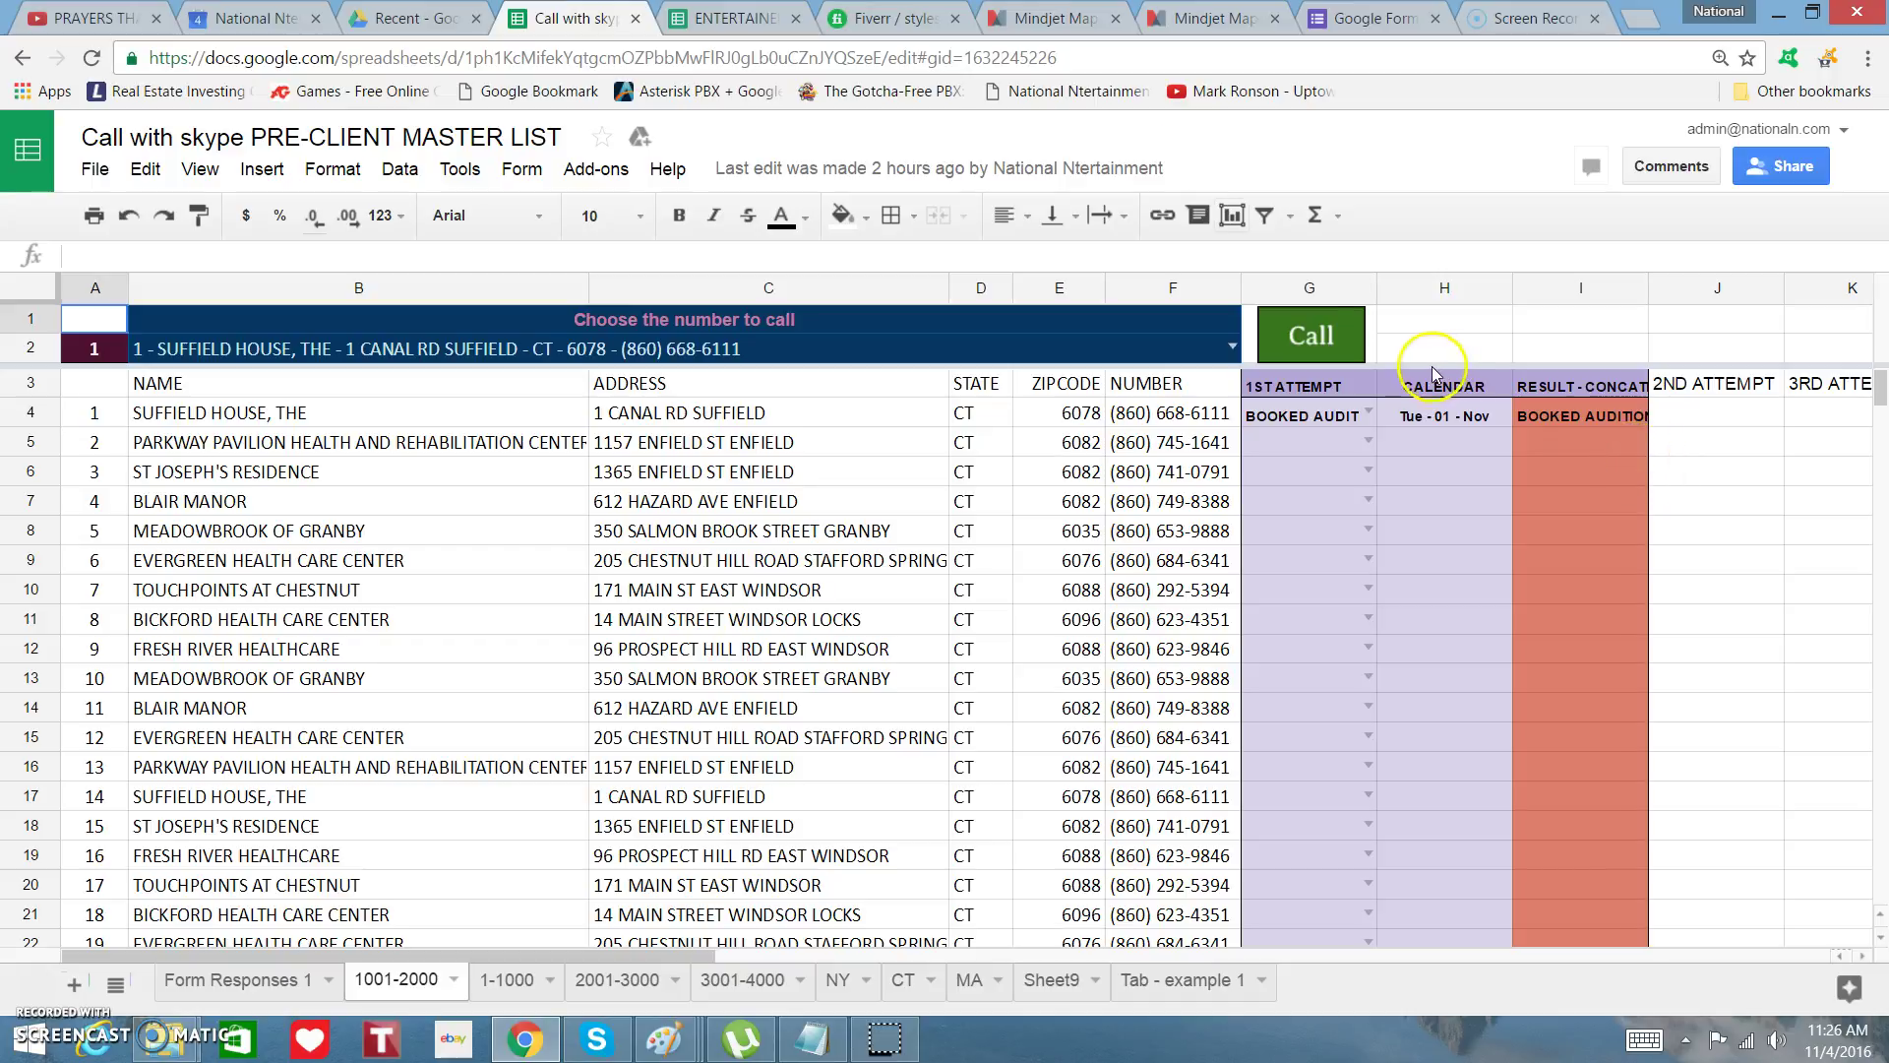
{"action": "left_click", "coordinate": [813, 1041]}
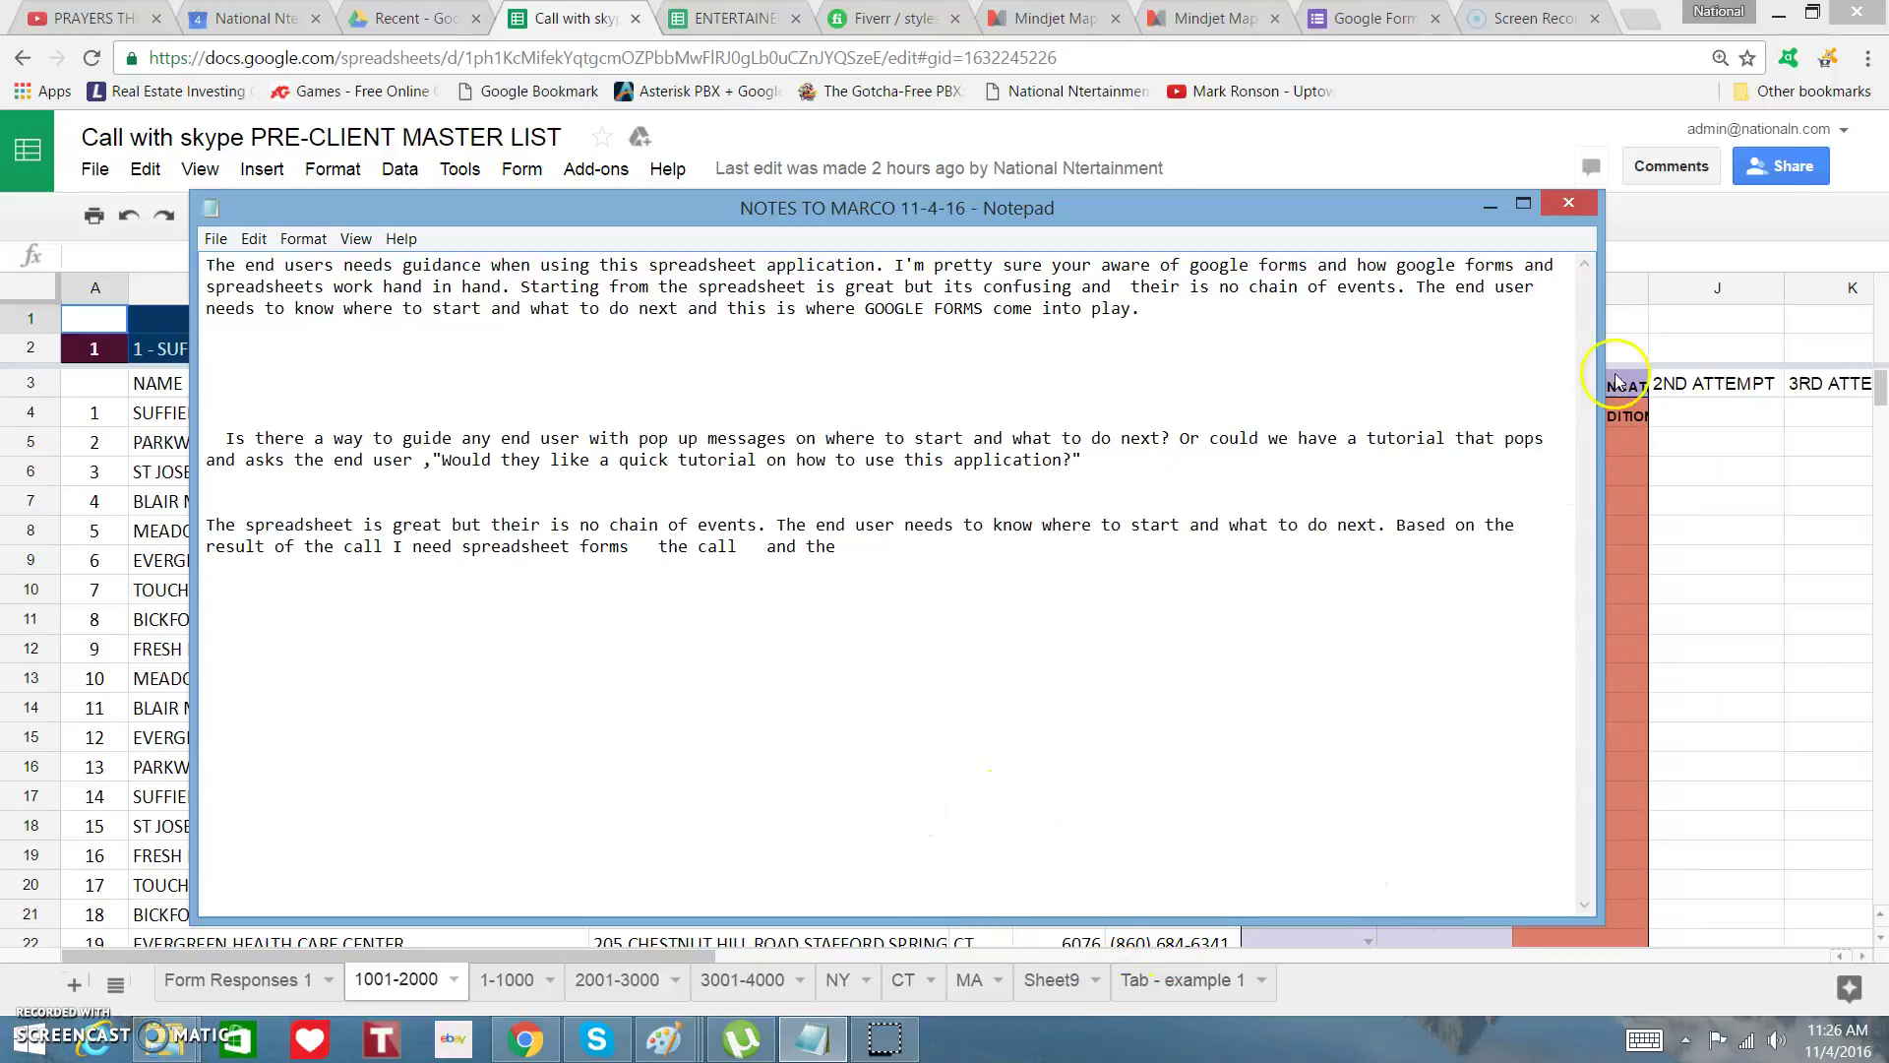
{"action": "left_click", "coordinate": [1489, 210]}
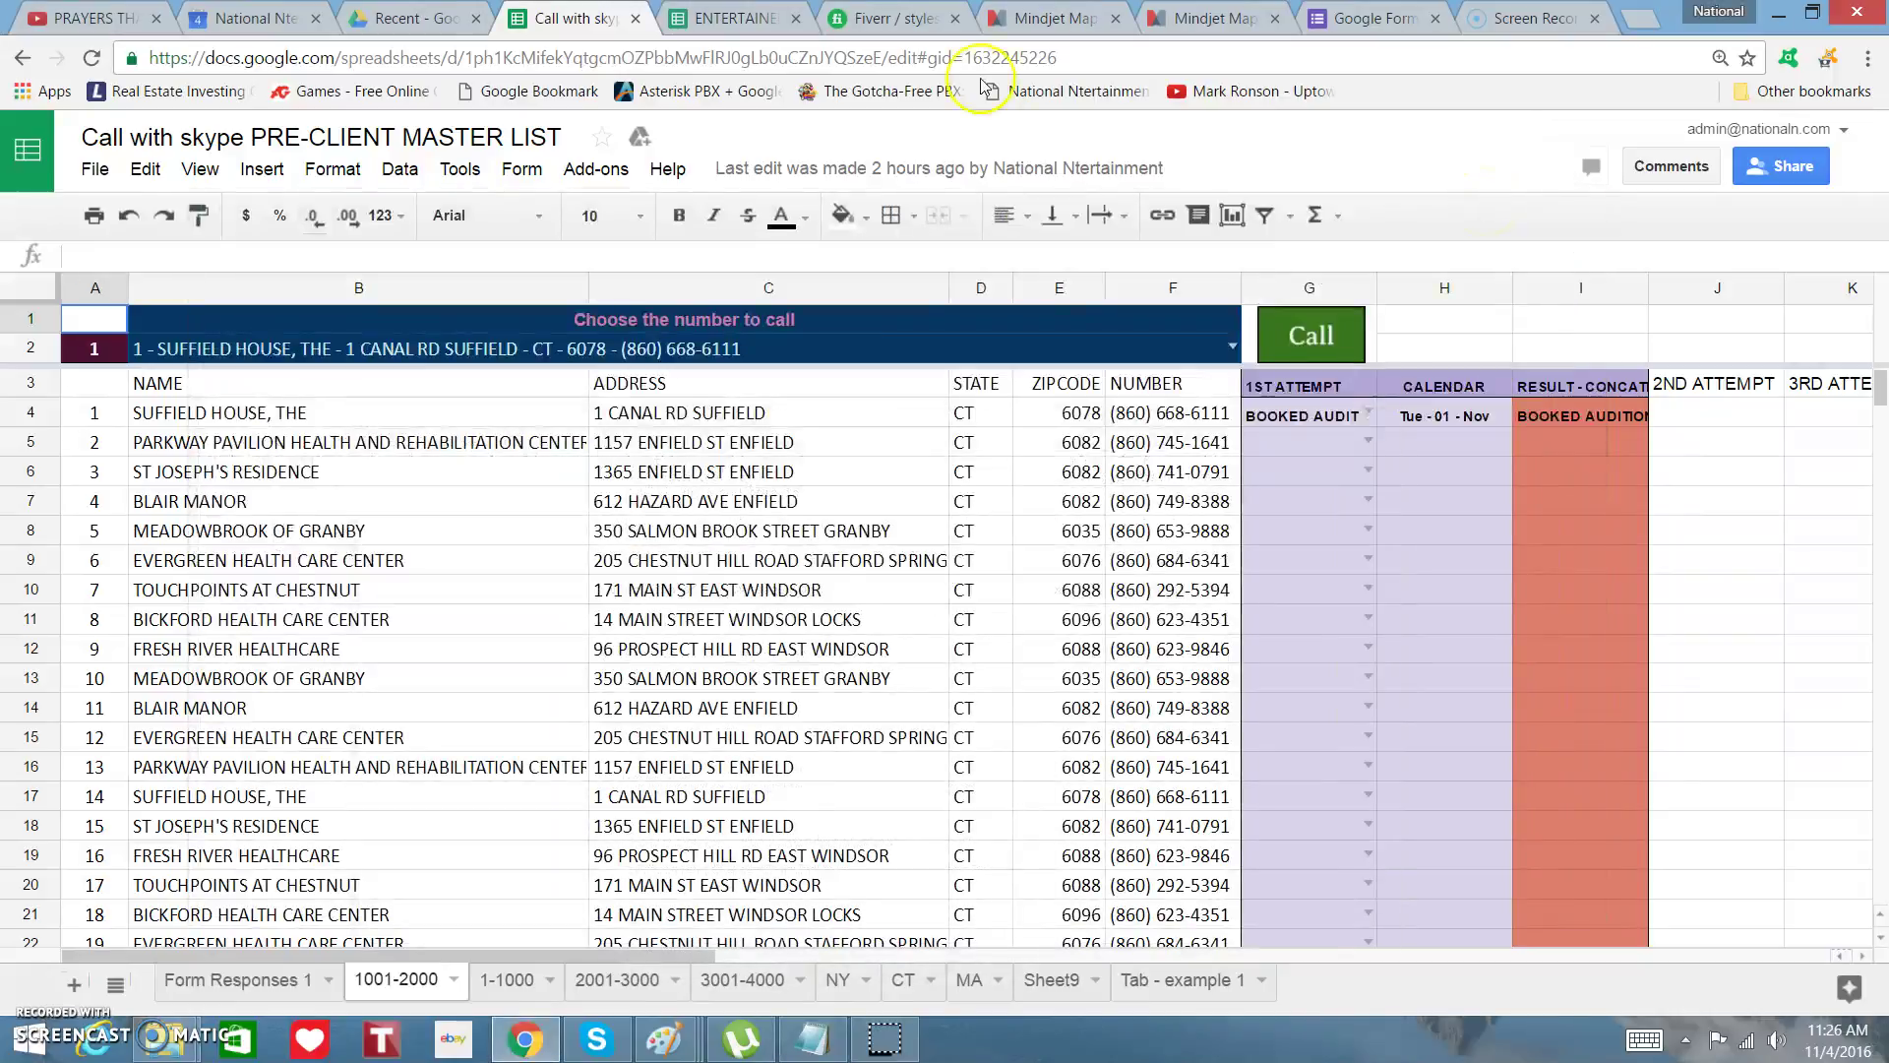
Look in on the NNOCS mind map, open the Google Forms page and highlight its web address.
{"action": "left_click", "coordinate": [1194, 21]}
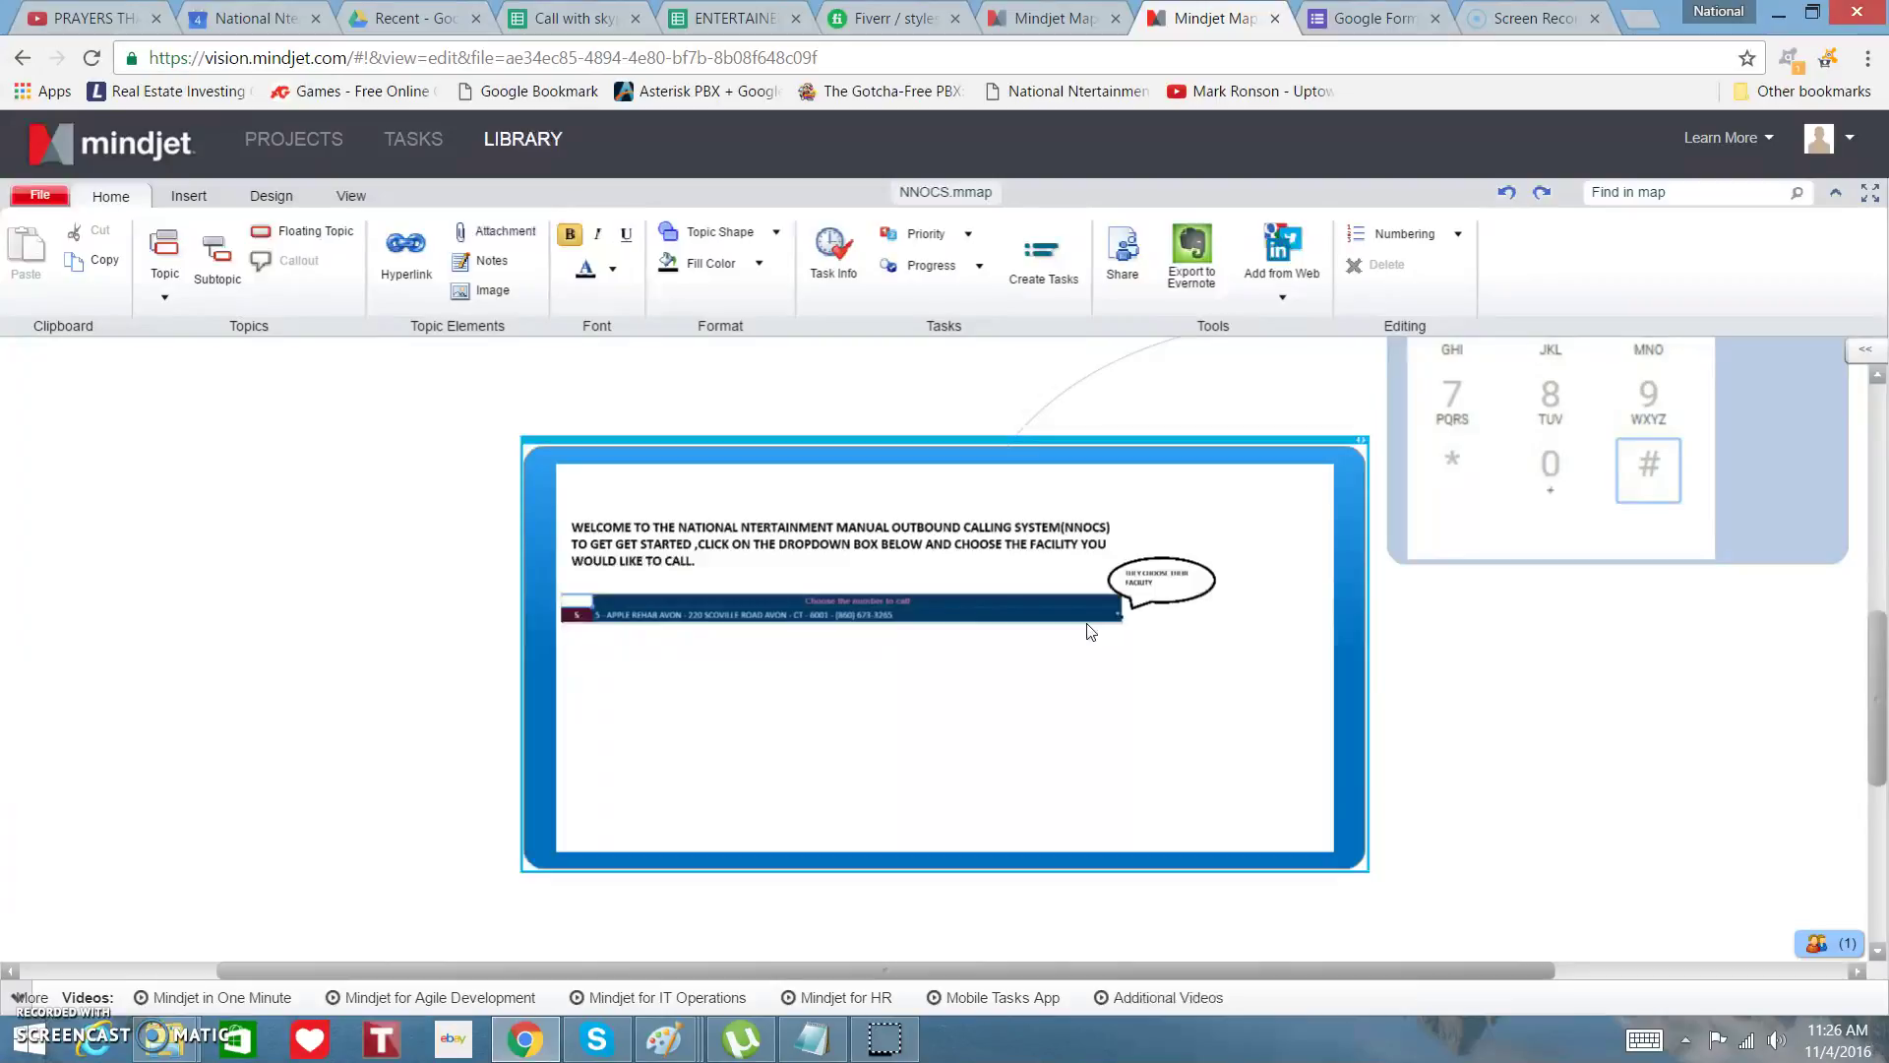
{"action": "left_click", "coordinate": [1352, 21]}
{"action": "left_click", "coordinate": [341, 61]}
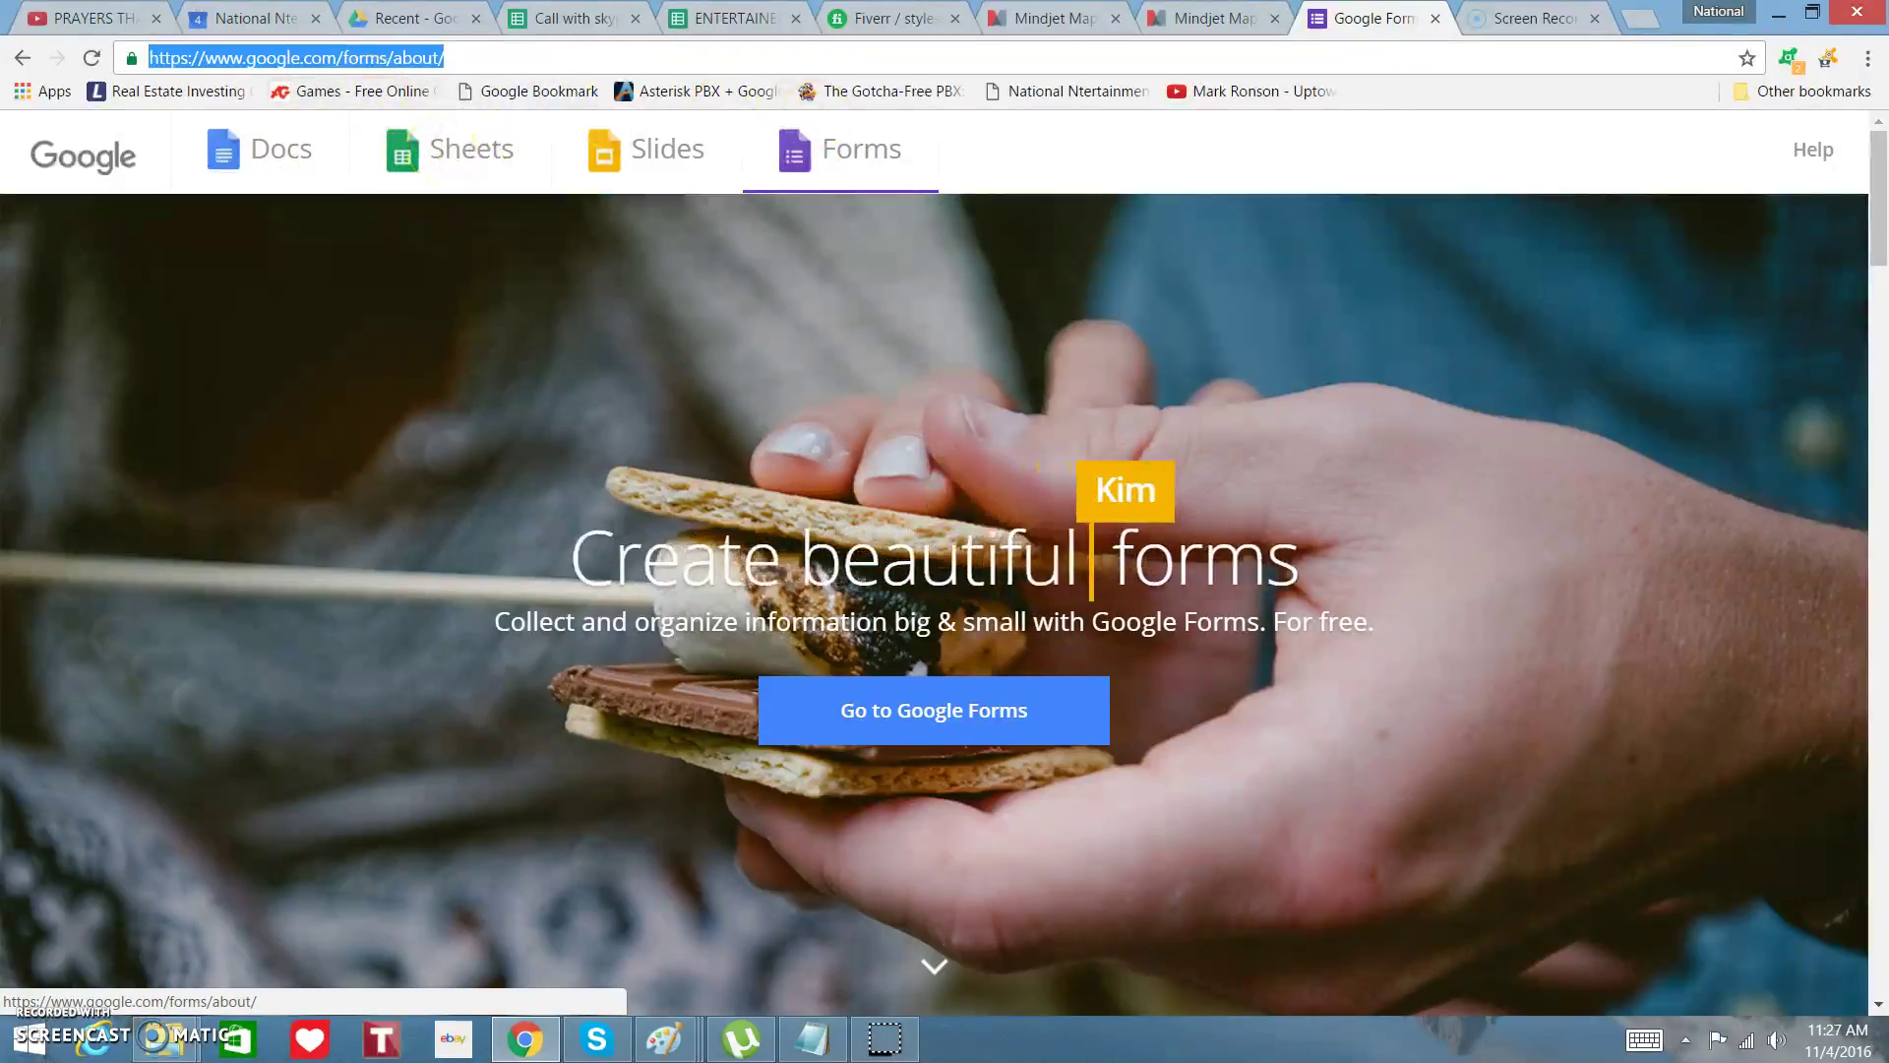
Return to the NNOCS mind map and select the enlarged welcome topic containing the facility dropdown picture.
{"action": "left_click", "coordinate": [1217, 28]}
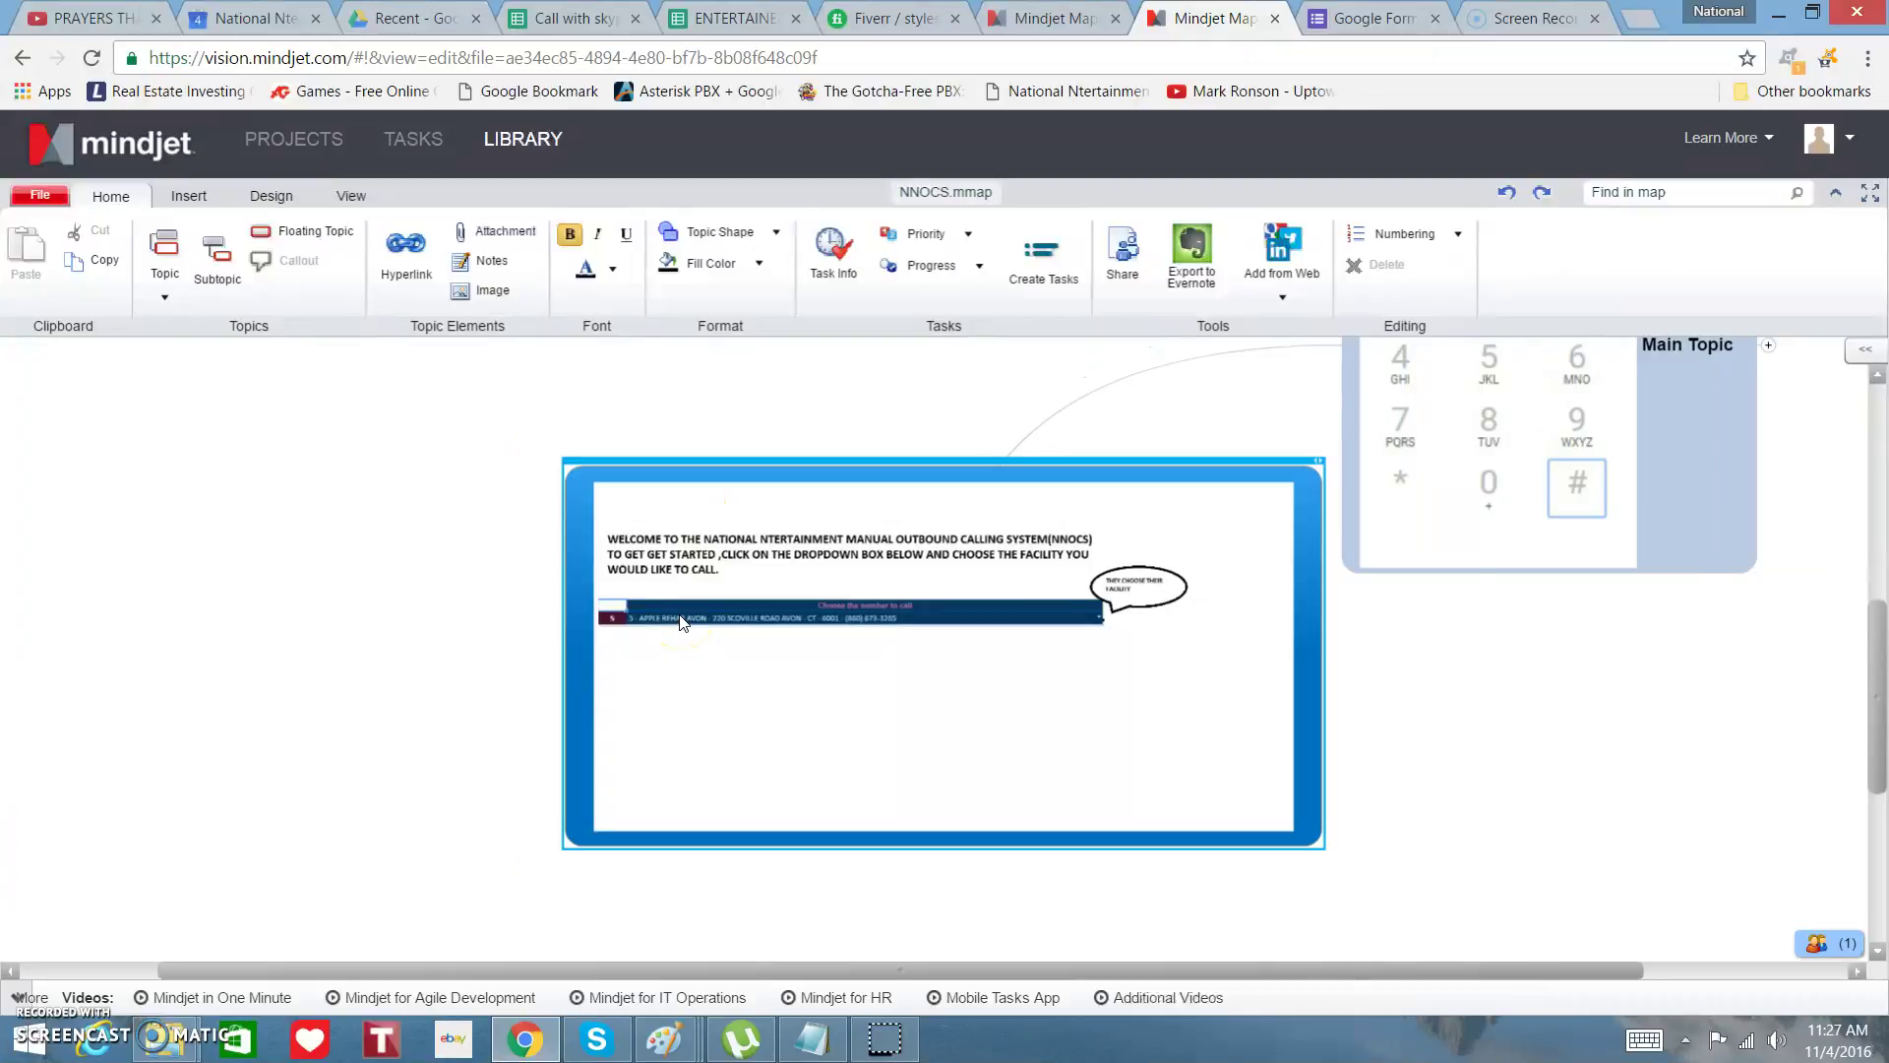
{"action": "scroll", "coordinate": [682, 622], "scroll_direction": "up", "scroll_amount": 5}
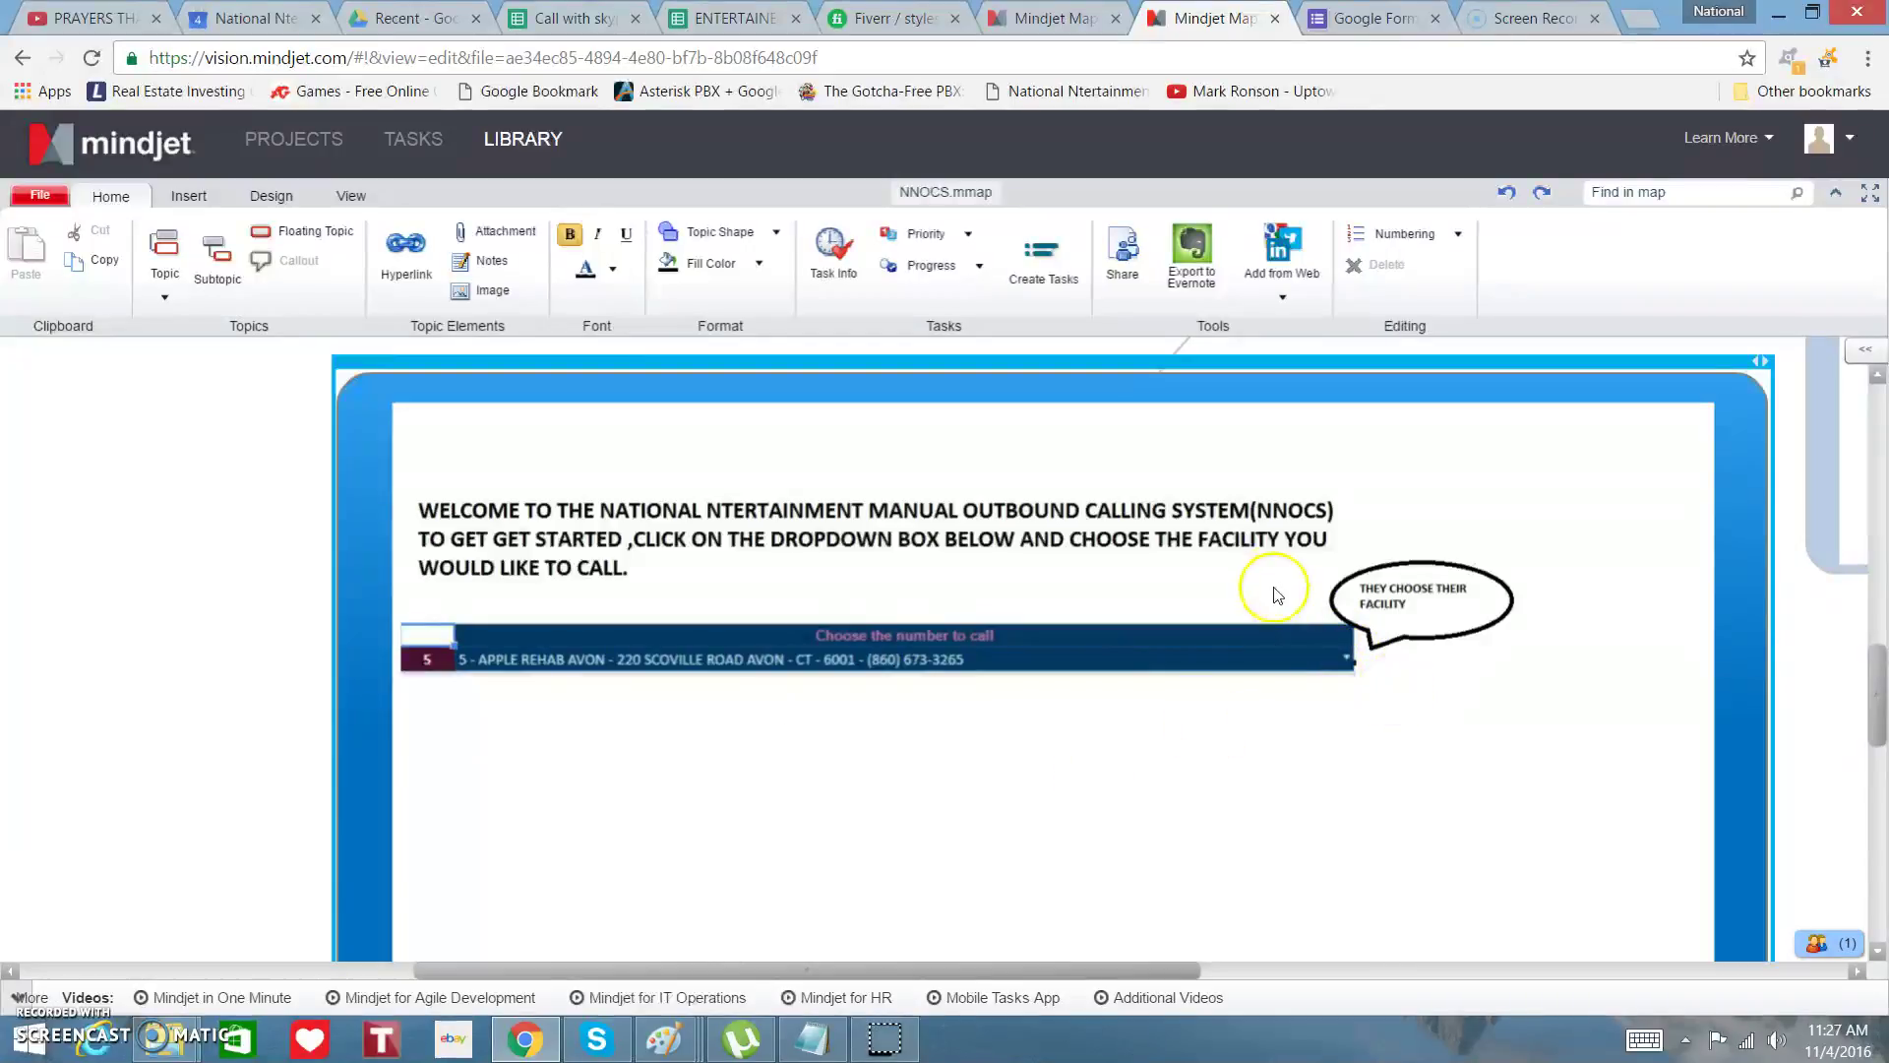
{"action": "left_click", "coordinate": [1410, 755]}
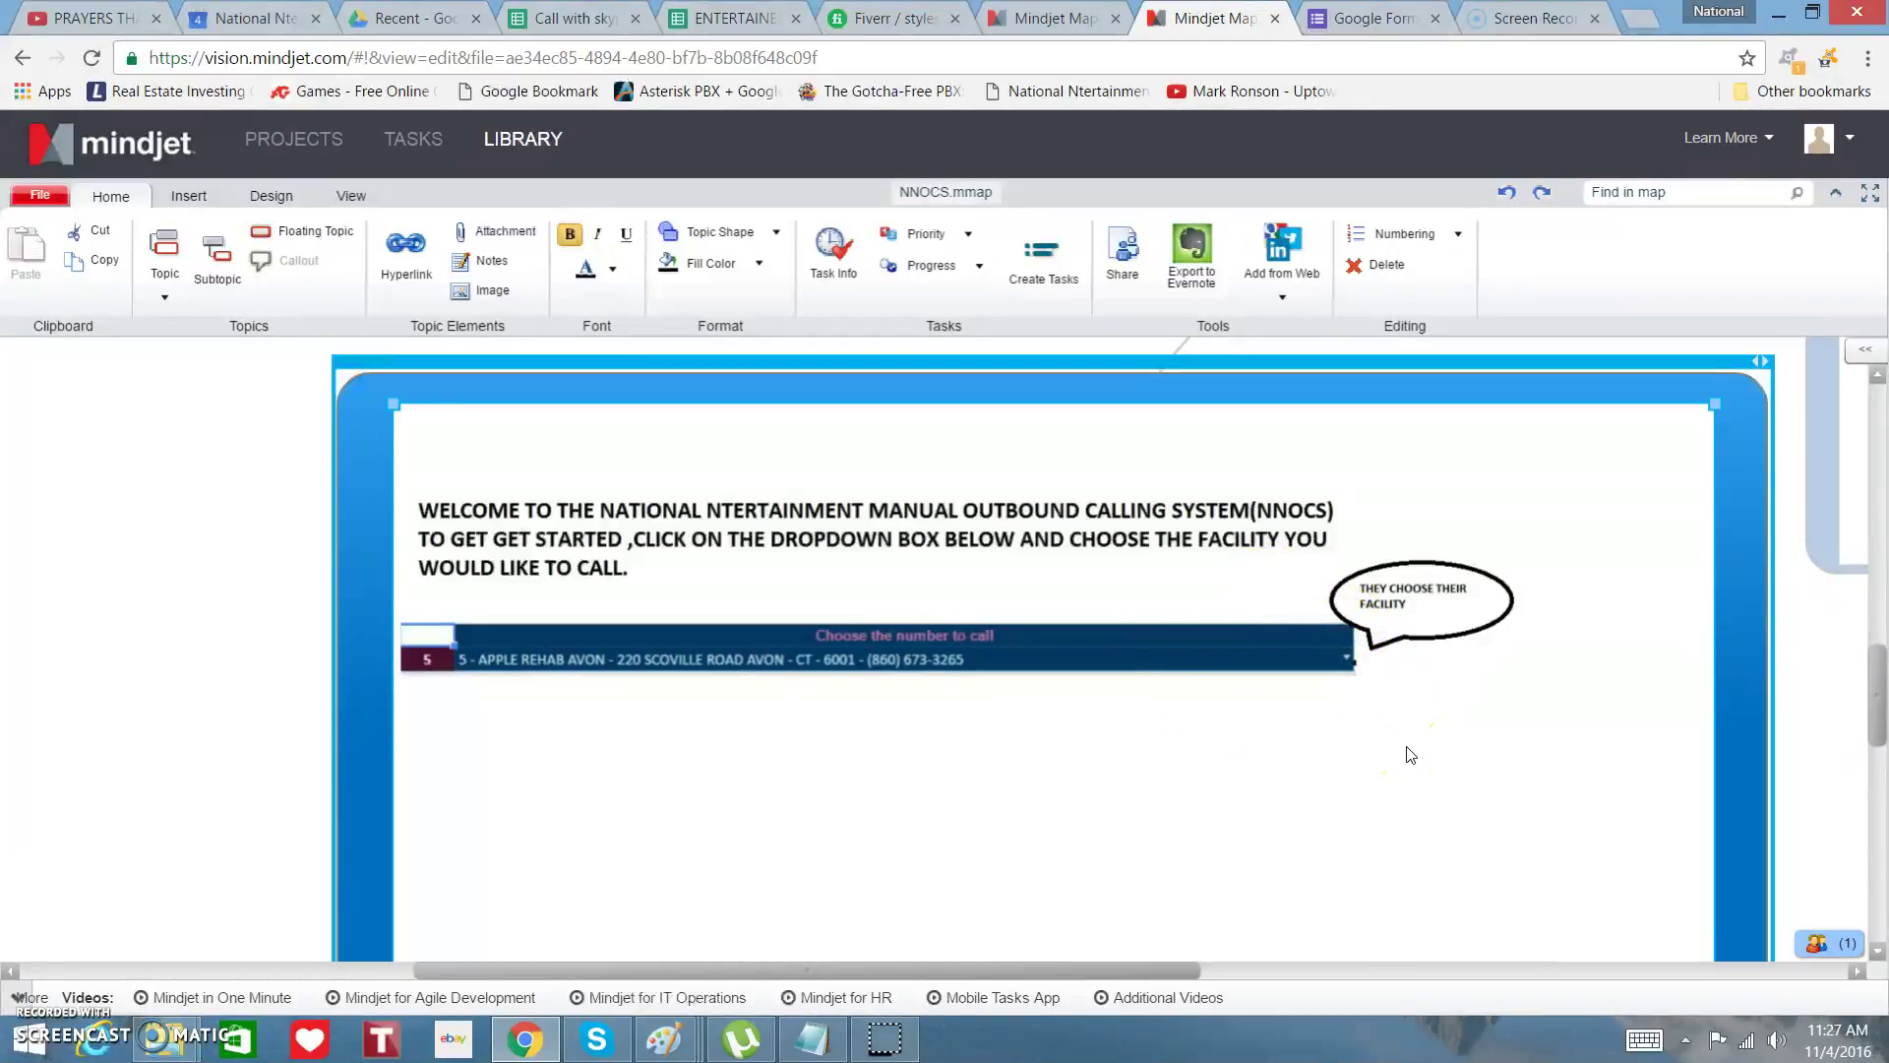
Go to the "Calling..." dial-pad topic in the NNOCS map, examine it and expand its branch.
{"action": "key", "text": "Right"}
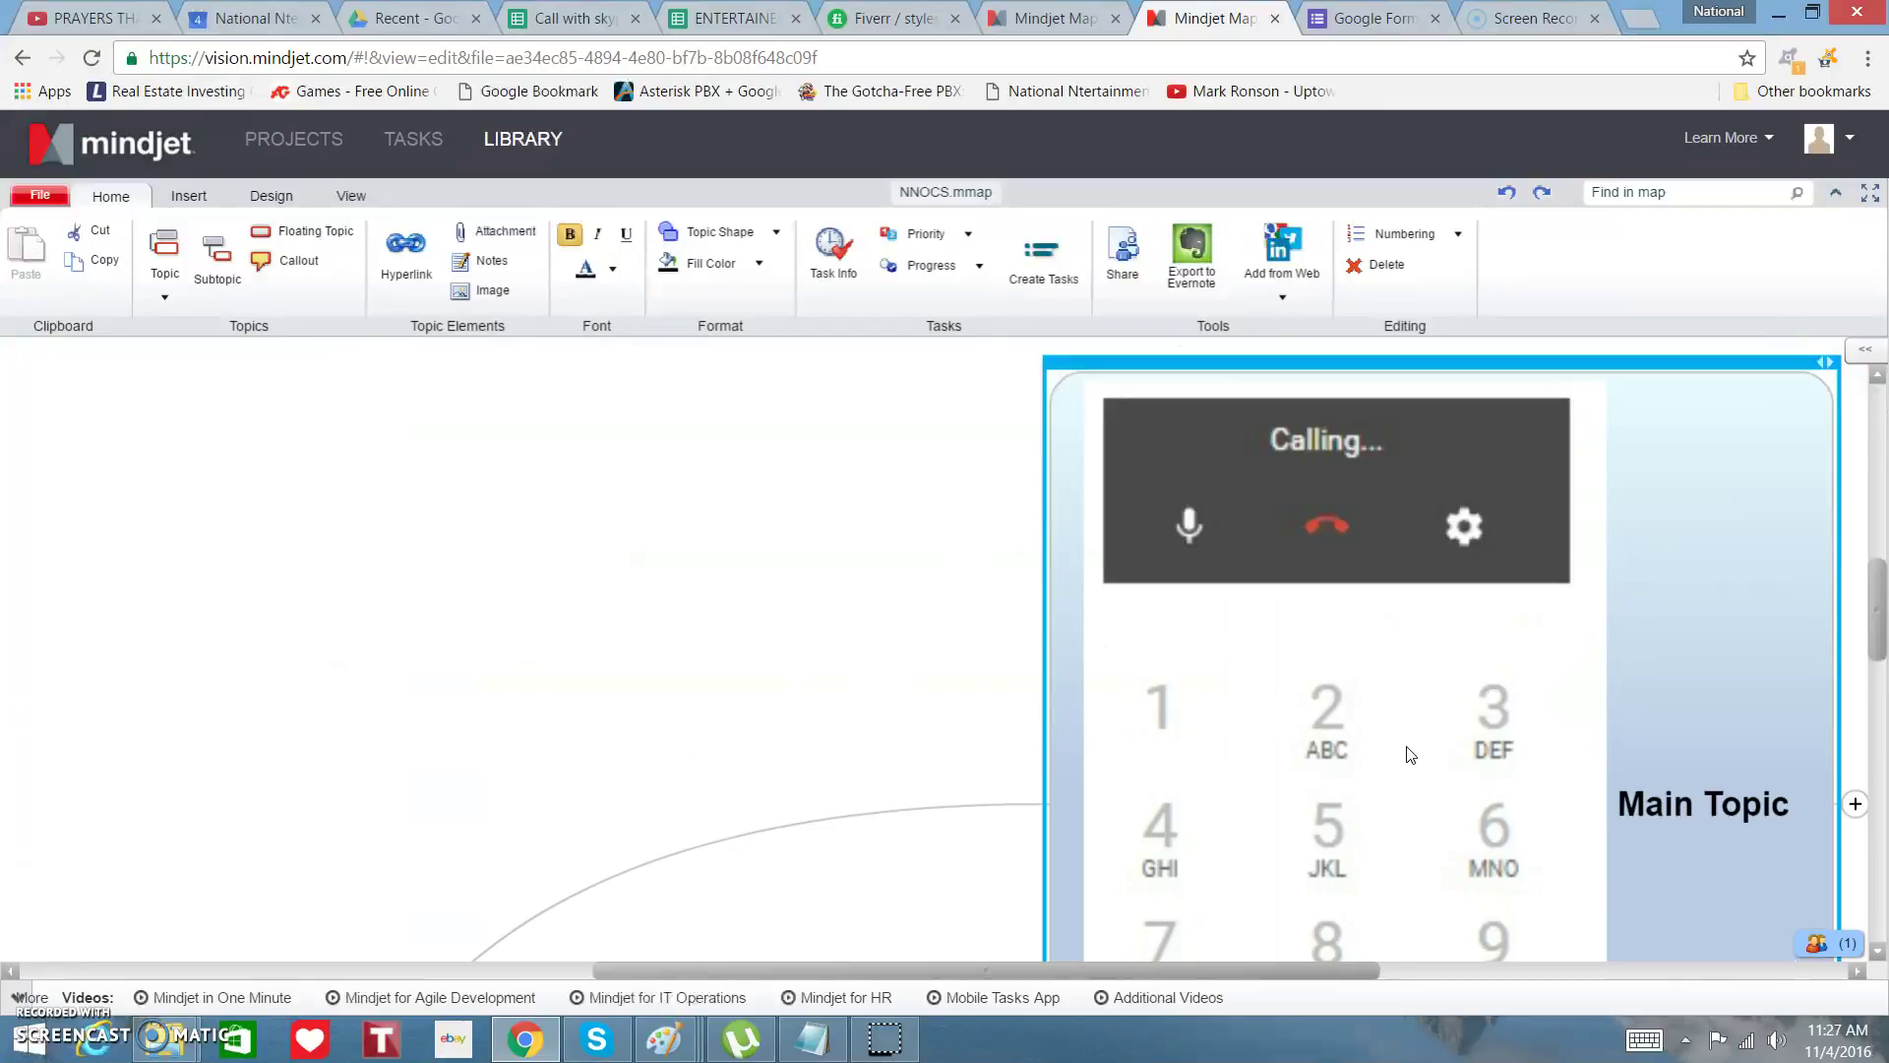
{"action": "scroll", "coordinate": [1411, 755], "scroll_direction": "down", "scroll_amount": 2}
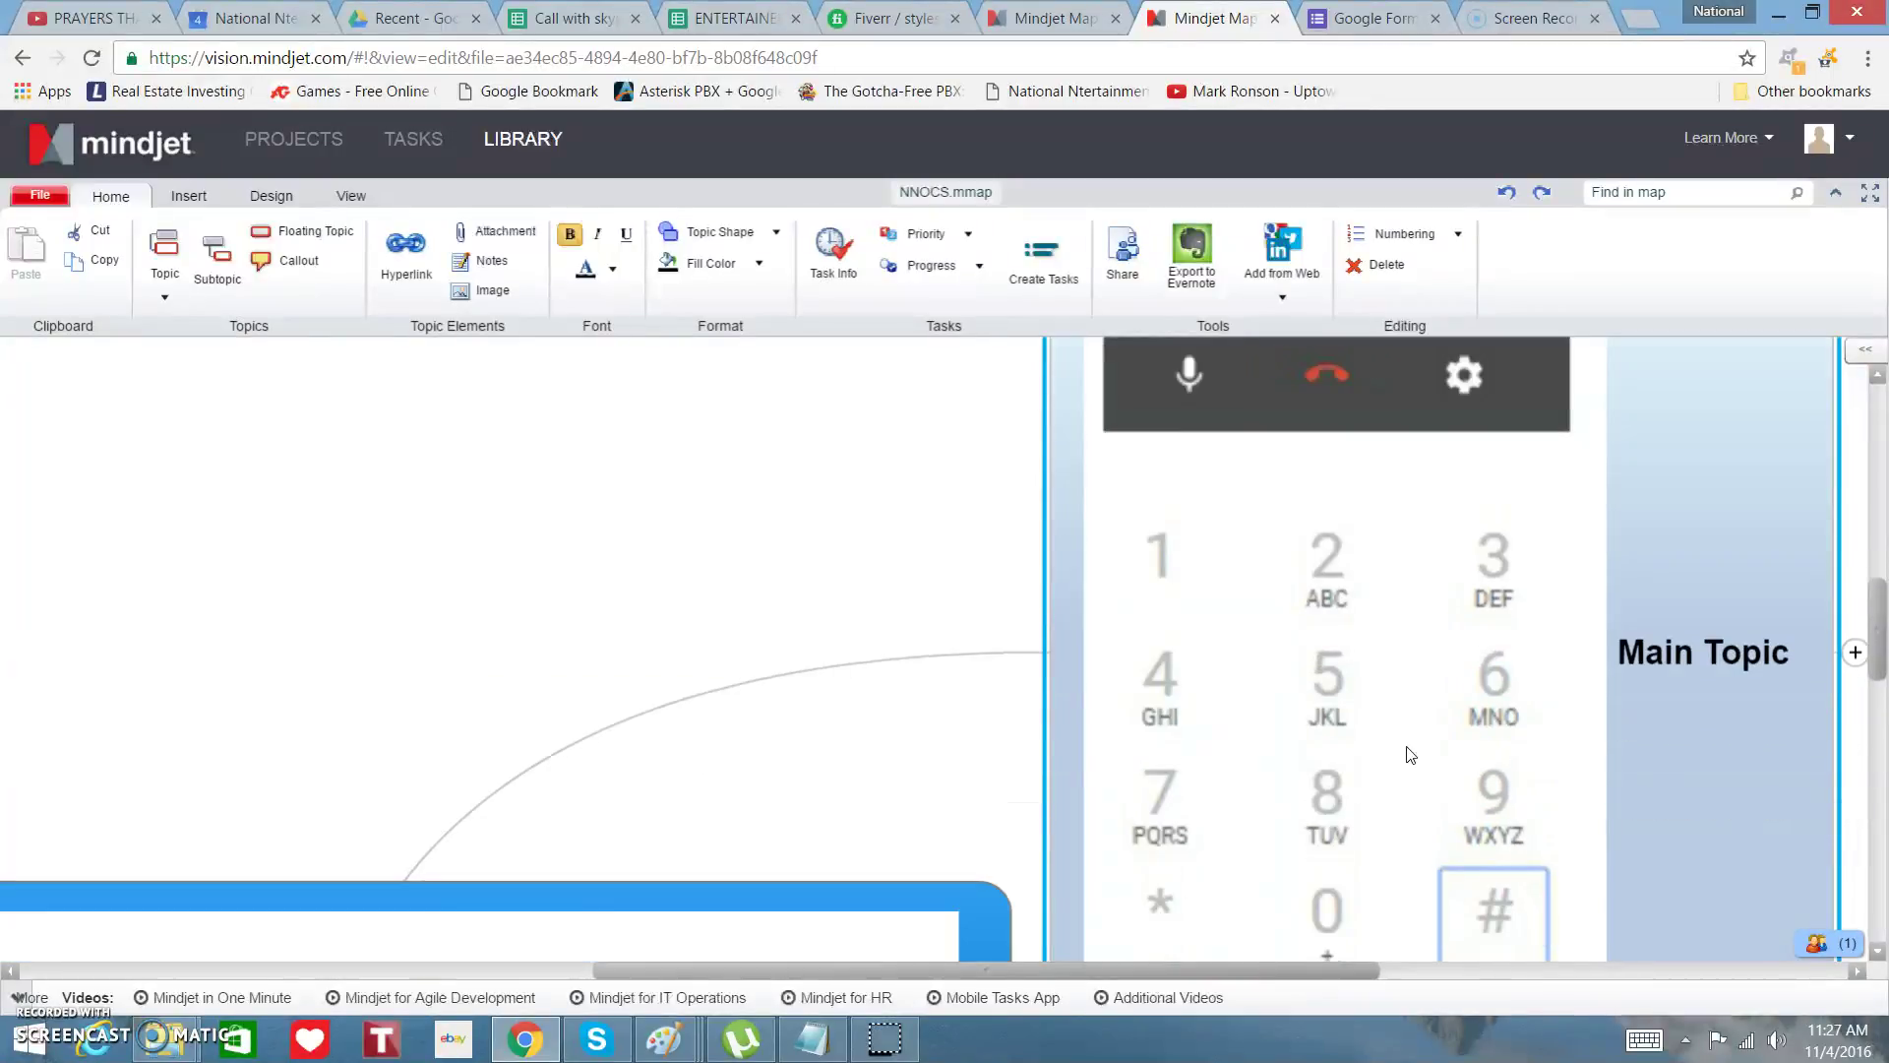
{"action": "scroll", "coordinate": [1410, 754], "scroll_direction": "up", "scroll_amount": 2}
{"action": "scroll", "coordinate": [1410, 754], "scroll_direction": "right", "scroll_amount": 3}
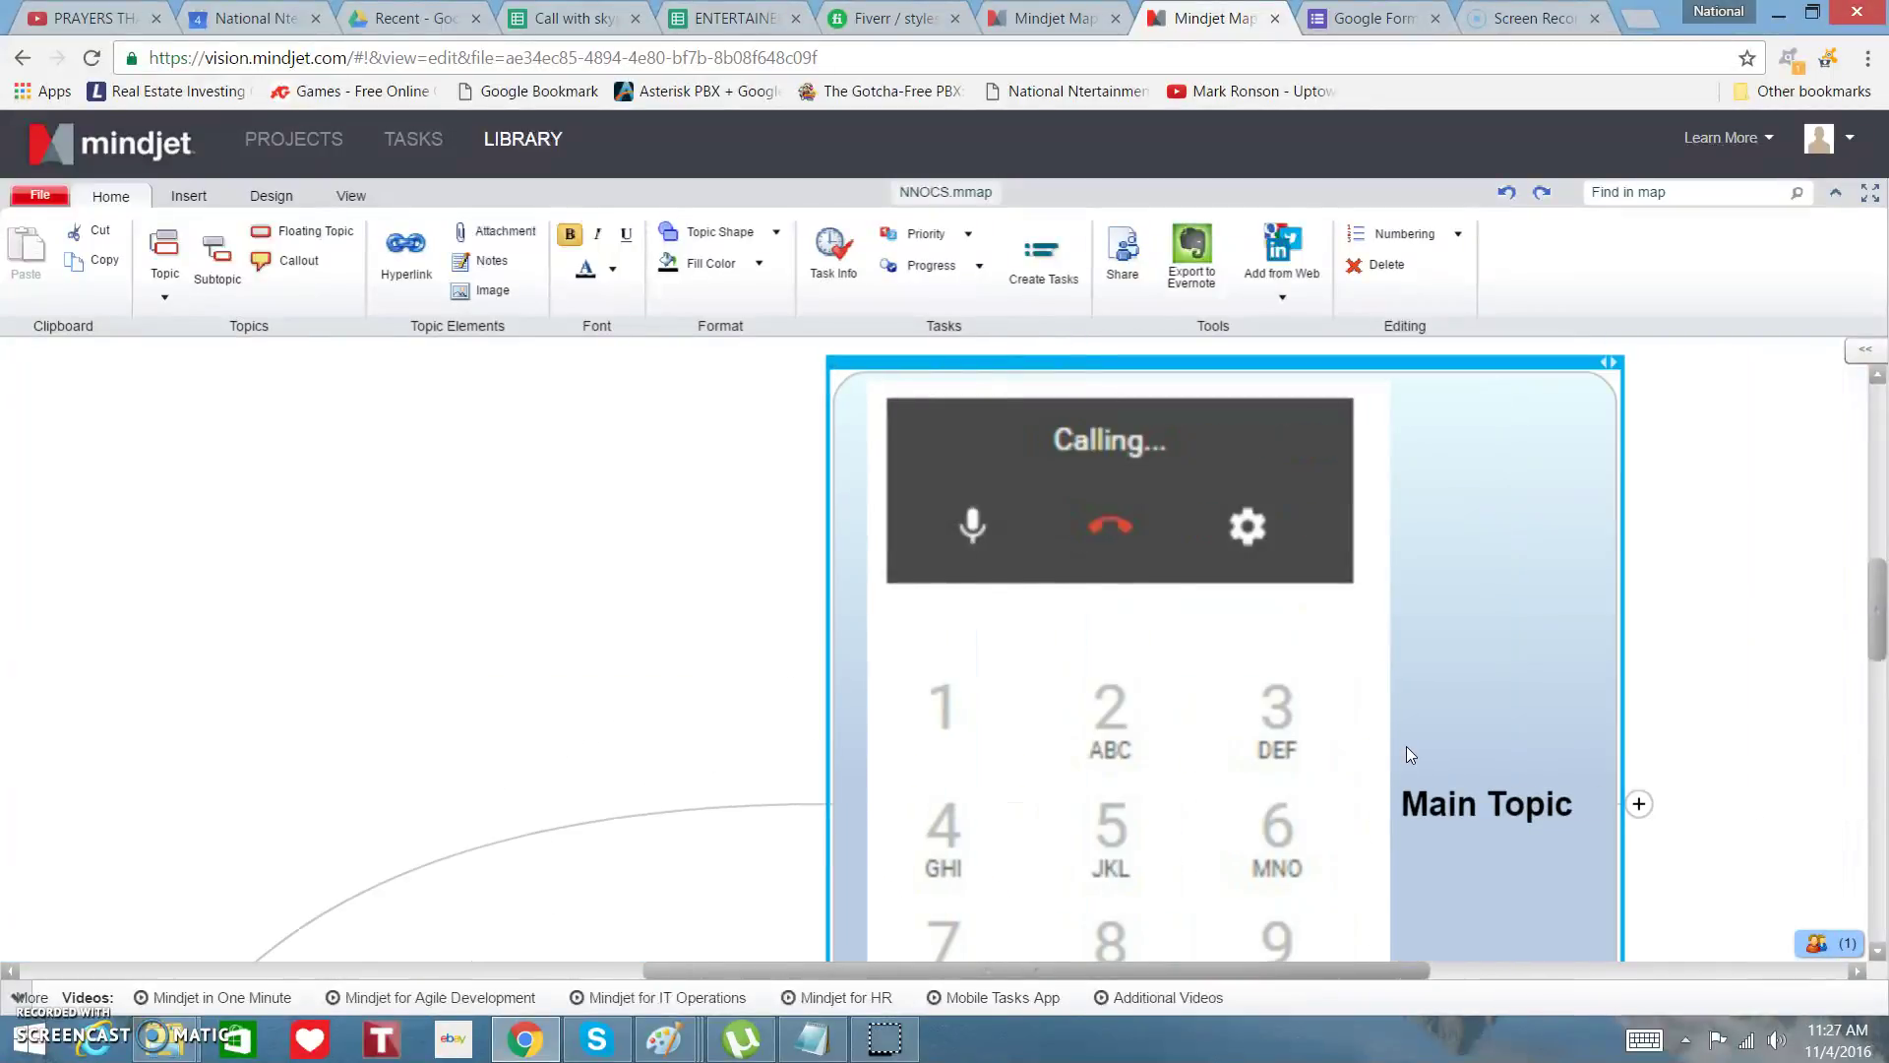
{"action": "scroll", "coordinate": [1407, 753], "scroll_direction": "down", "scroll_amount": 1}
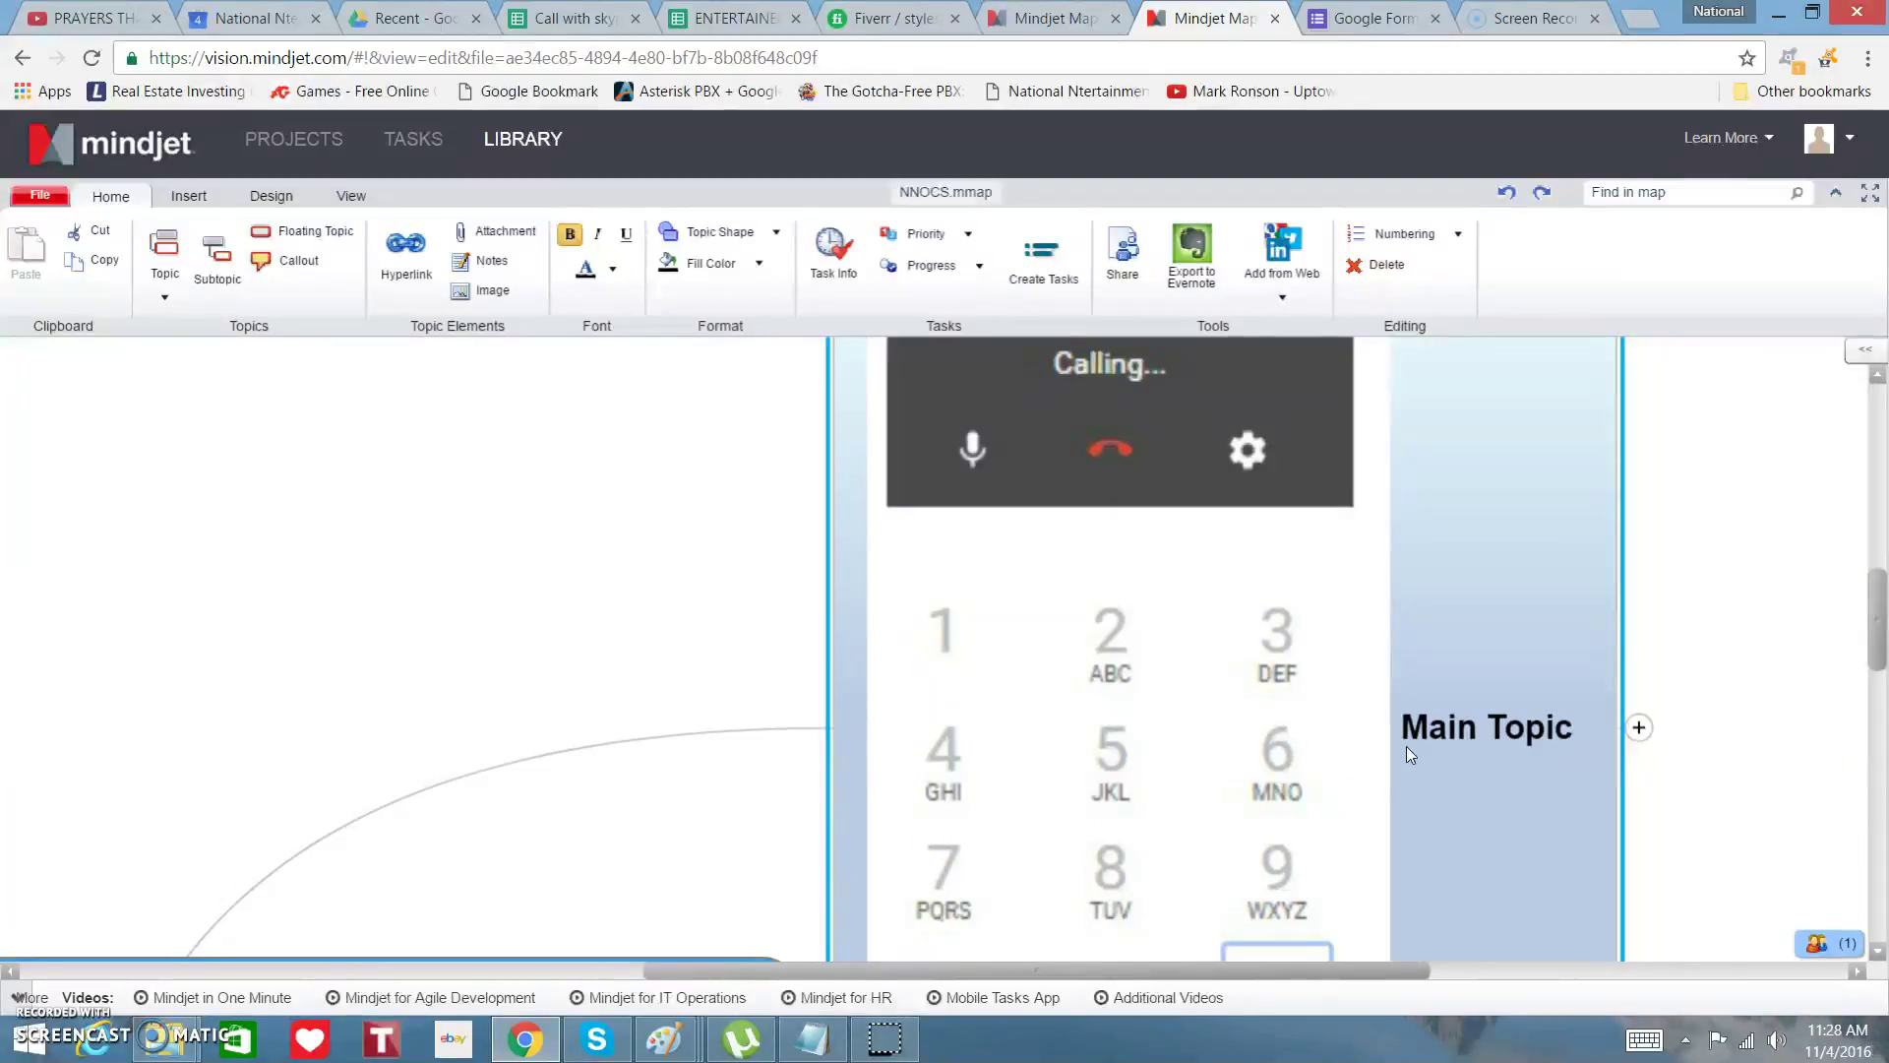
{"action": "scroll", "coordinate": [1407, 746], "scroll_direction": "up", "scroll_amount": 1}
{"action": "scroll", "coordinate": [1407, 746], "scroll_direction": "down", "scroll_amount": 1}
{"action": "scroll", "coordinate": [1408, 746], "scroll_direction": "right", "scroll_amount": 3}
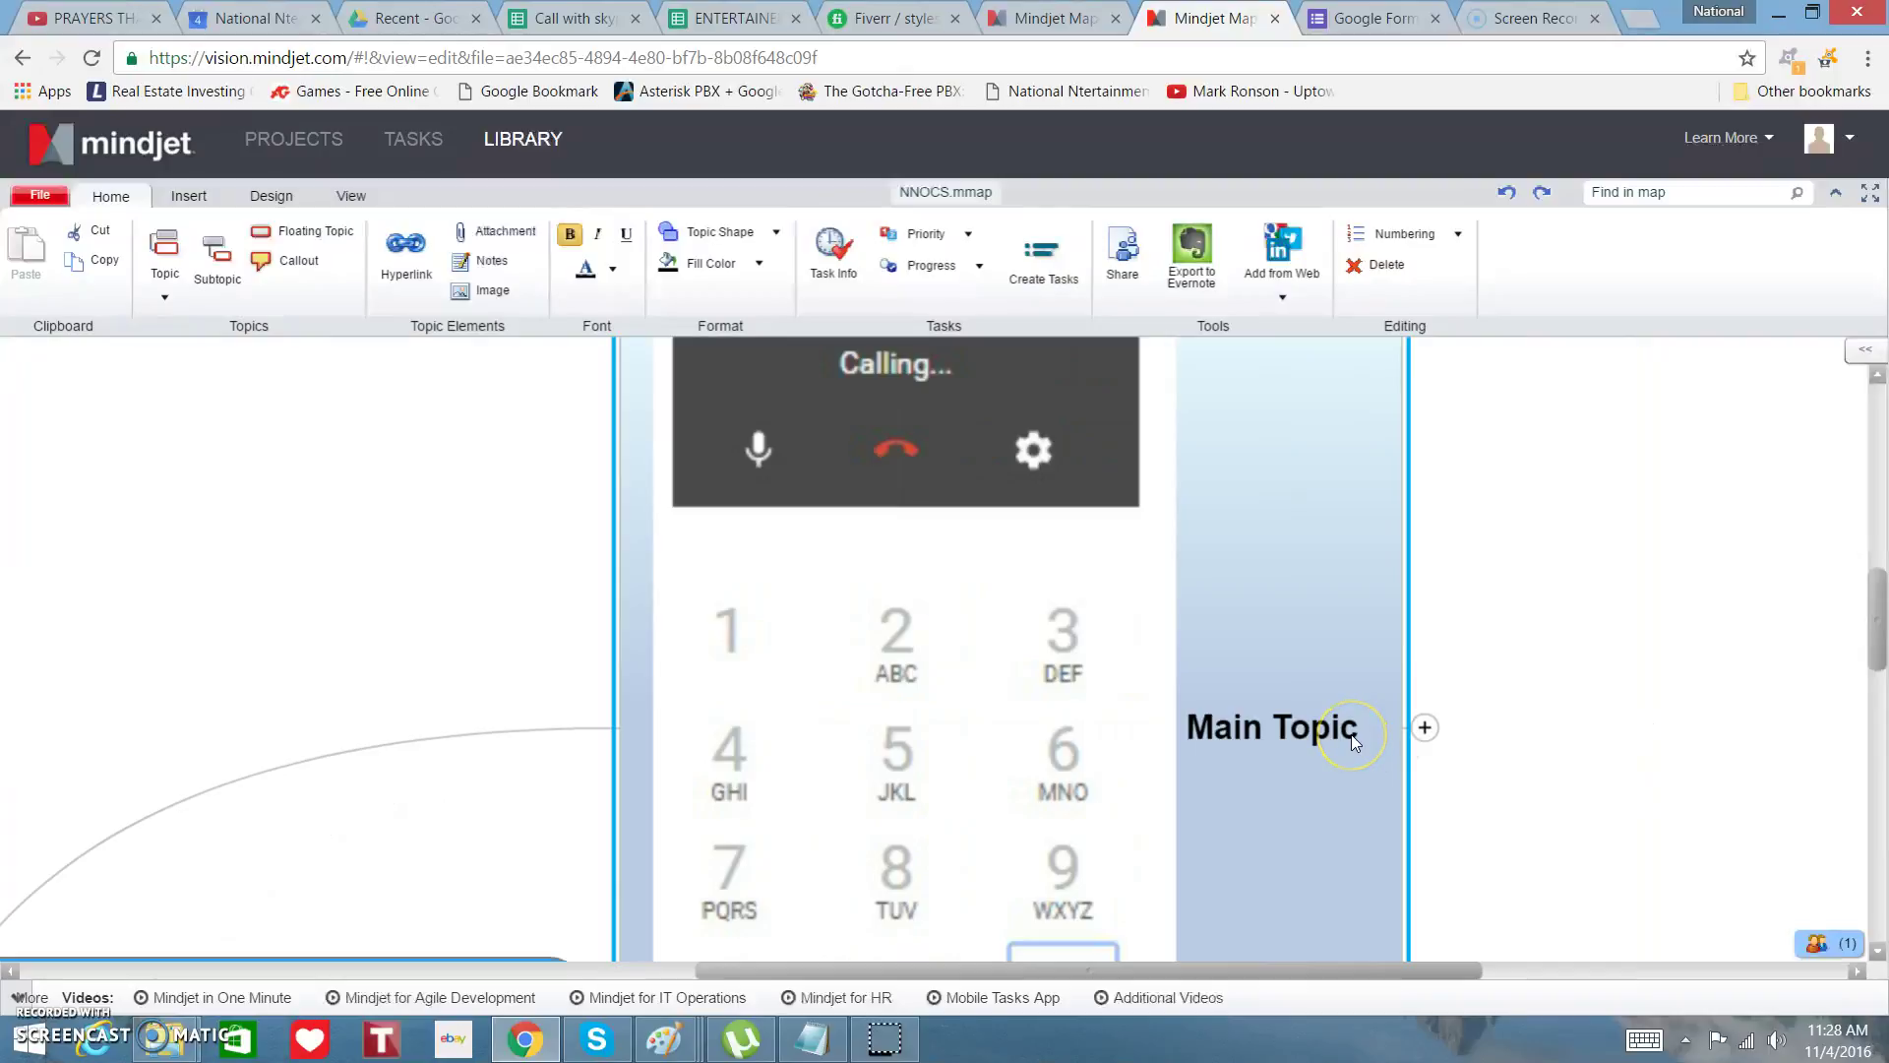
{"action": "left_click", "coordinate": [1425, 727]}
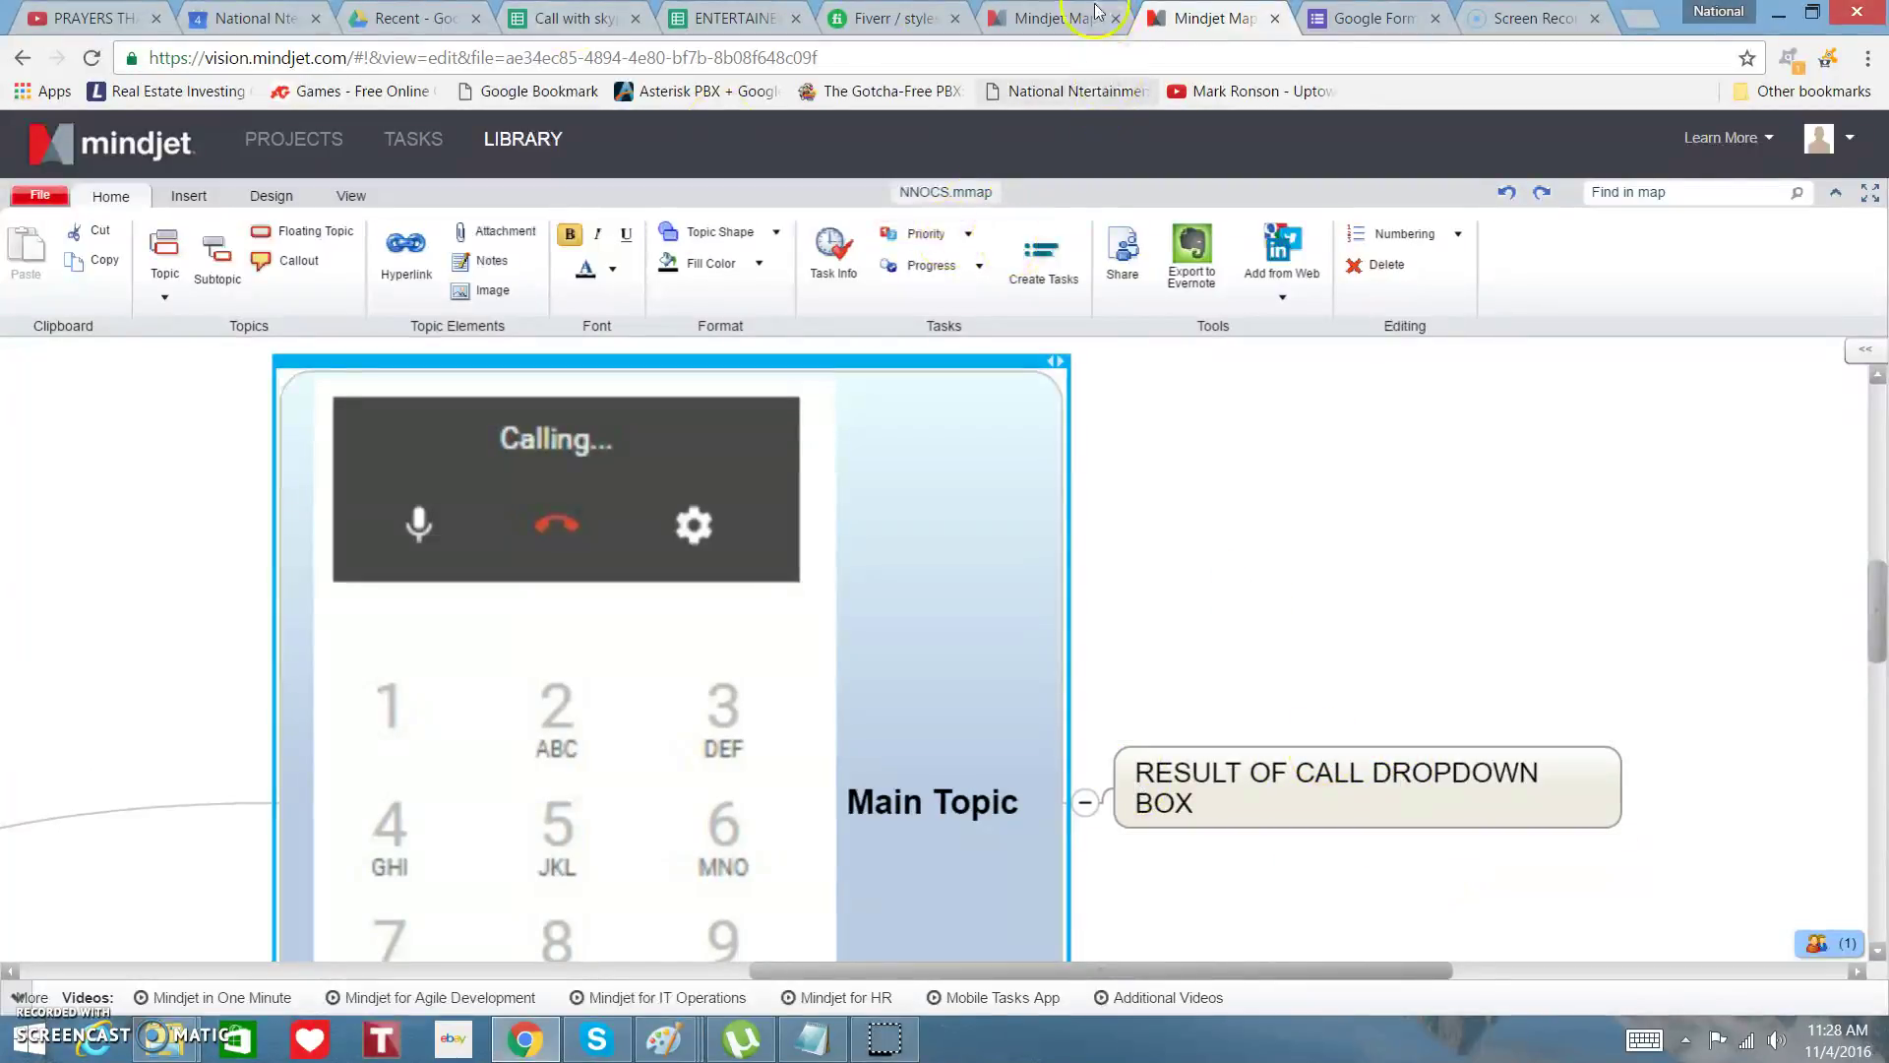
Check the ENTERTAINER SCOUTING PROCESS AND PROCEDURES map, then view the Skype click to call screenshot in Paint.
{"action": "left_click", "coordinate": [1033, 15]}
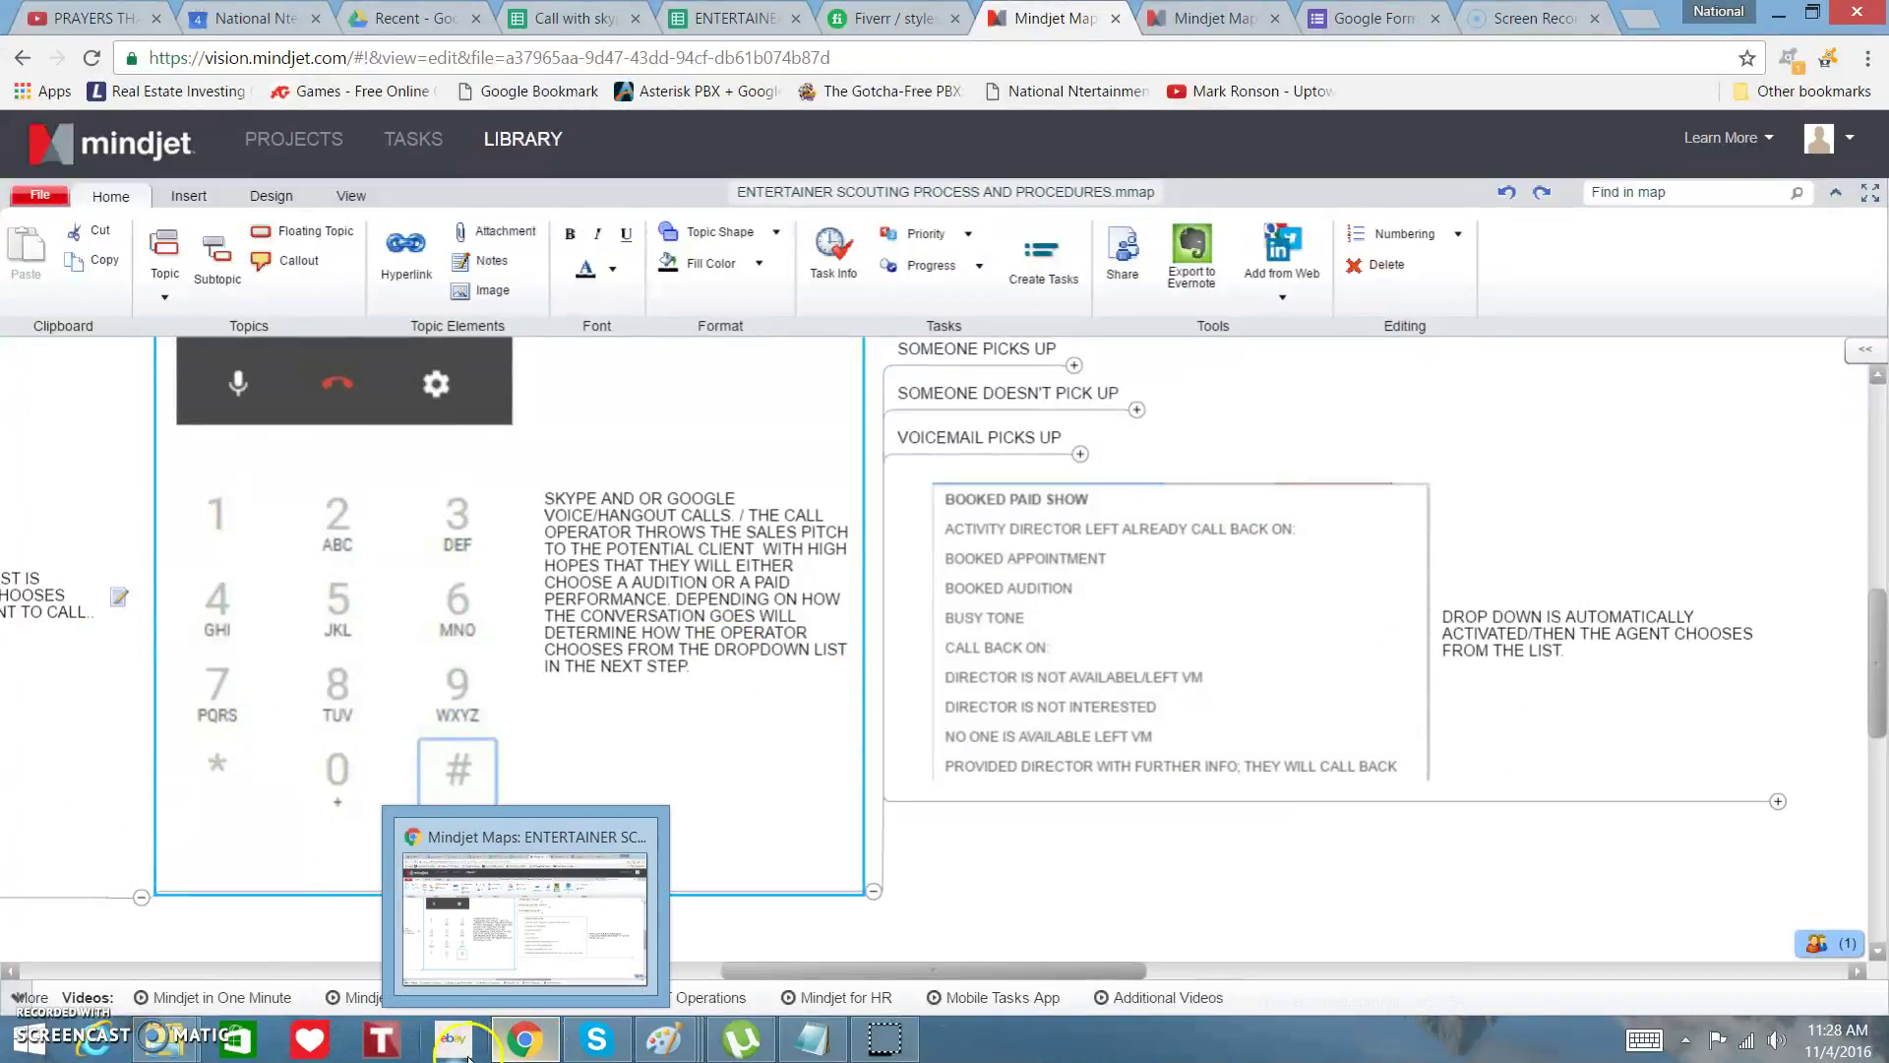
{"action": "mouse_move", "coordinate": [684, 1043]}
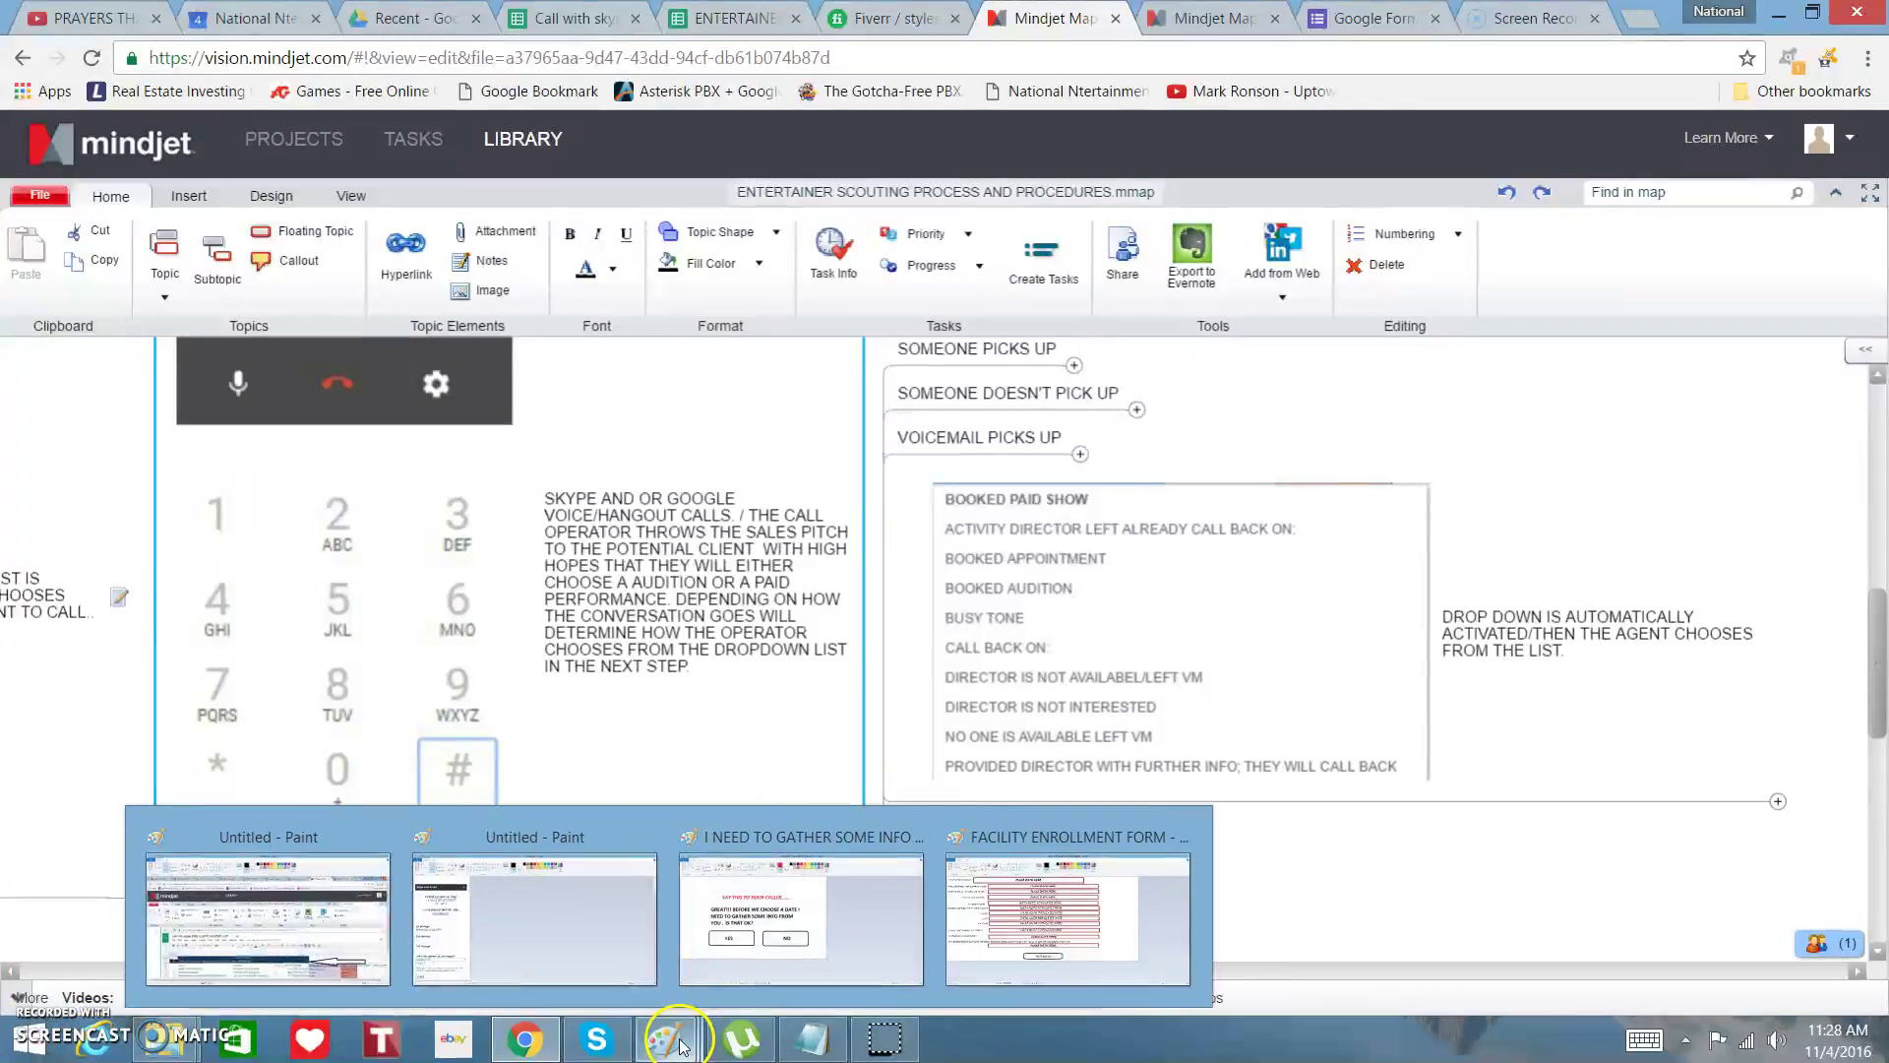
{"action": "left_click", "coordinate": [540, 965]}
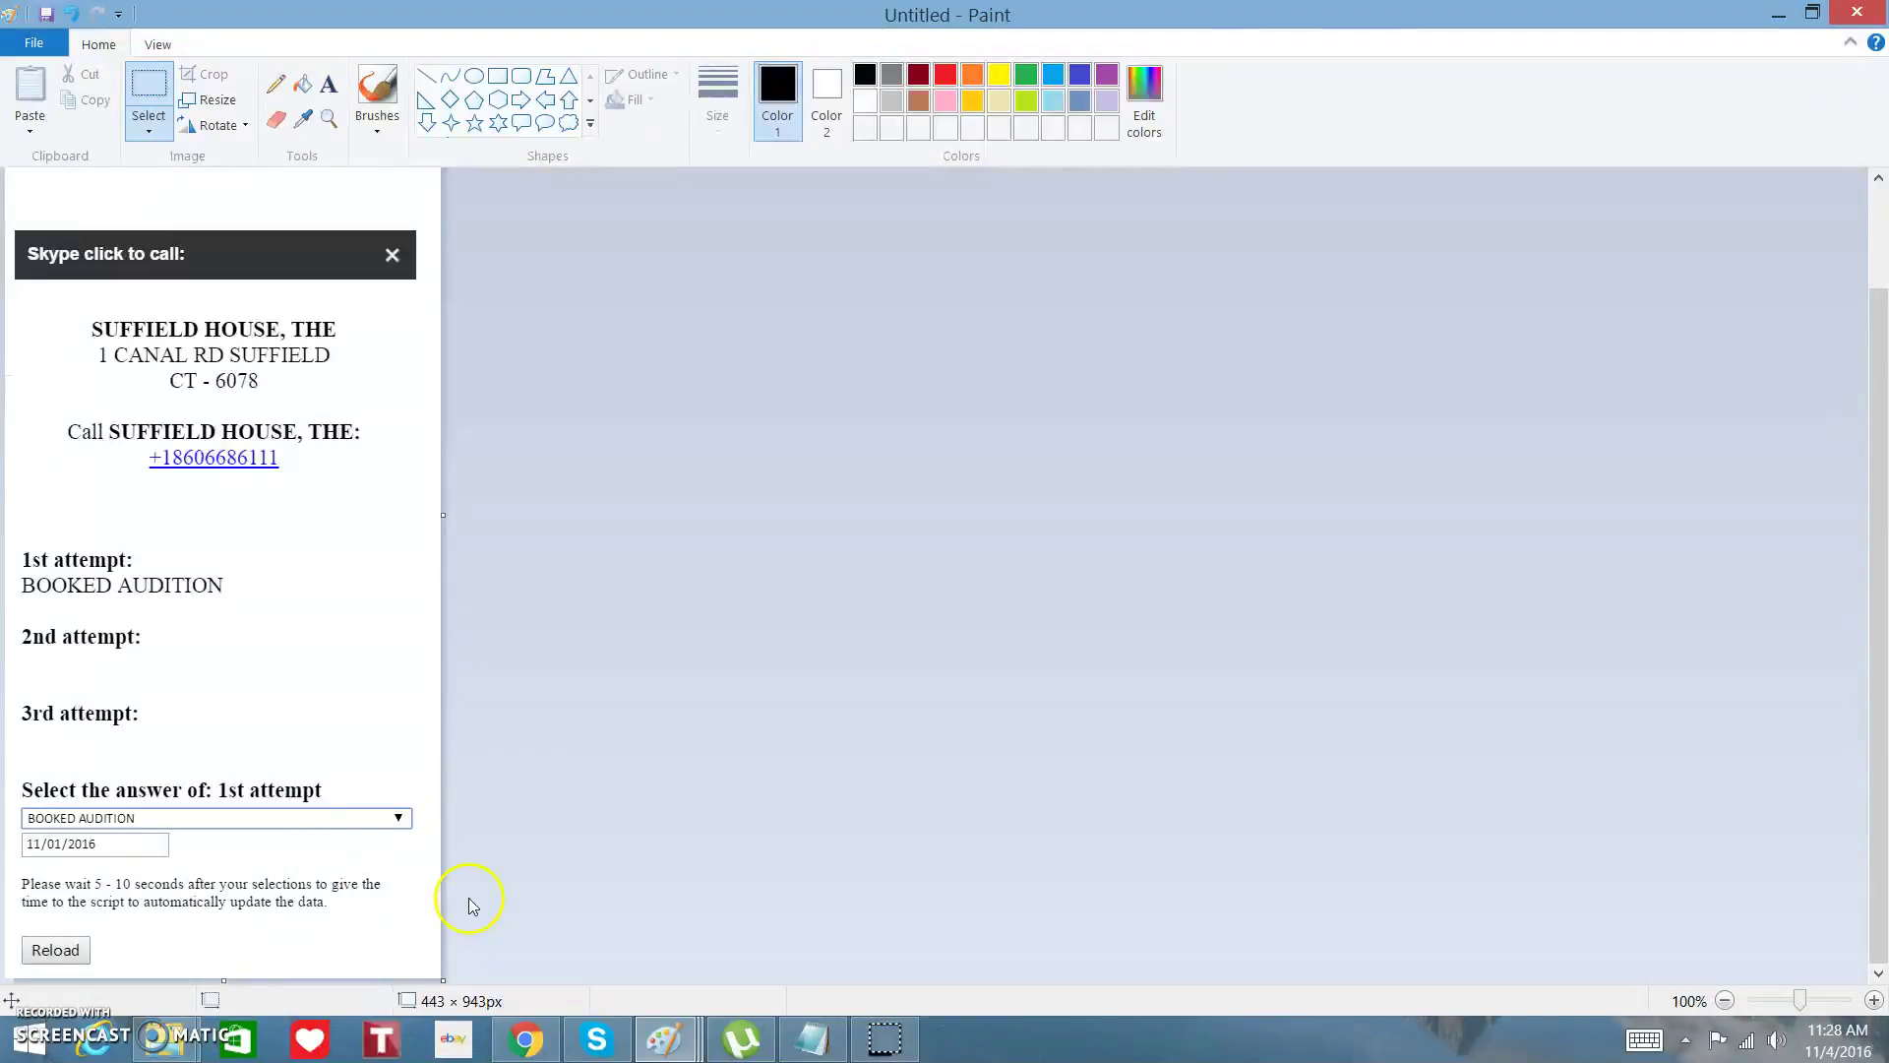
{"action": "left_click", "coordinate": [665, 1047]}
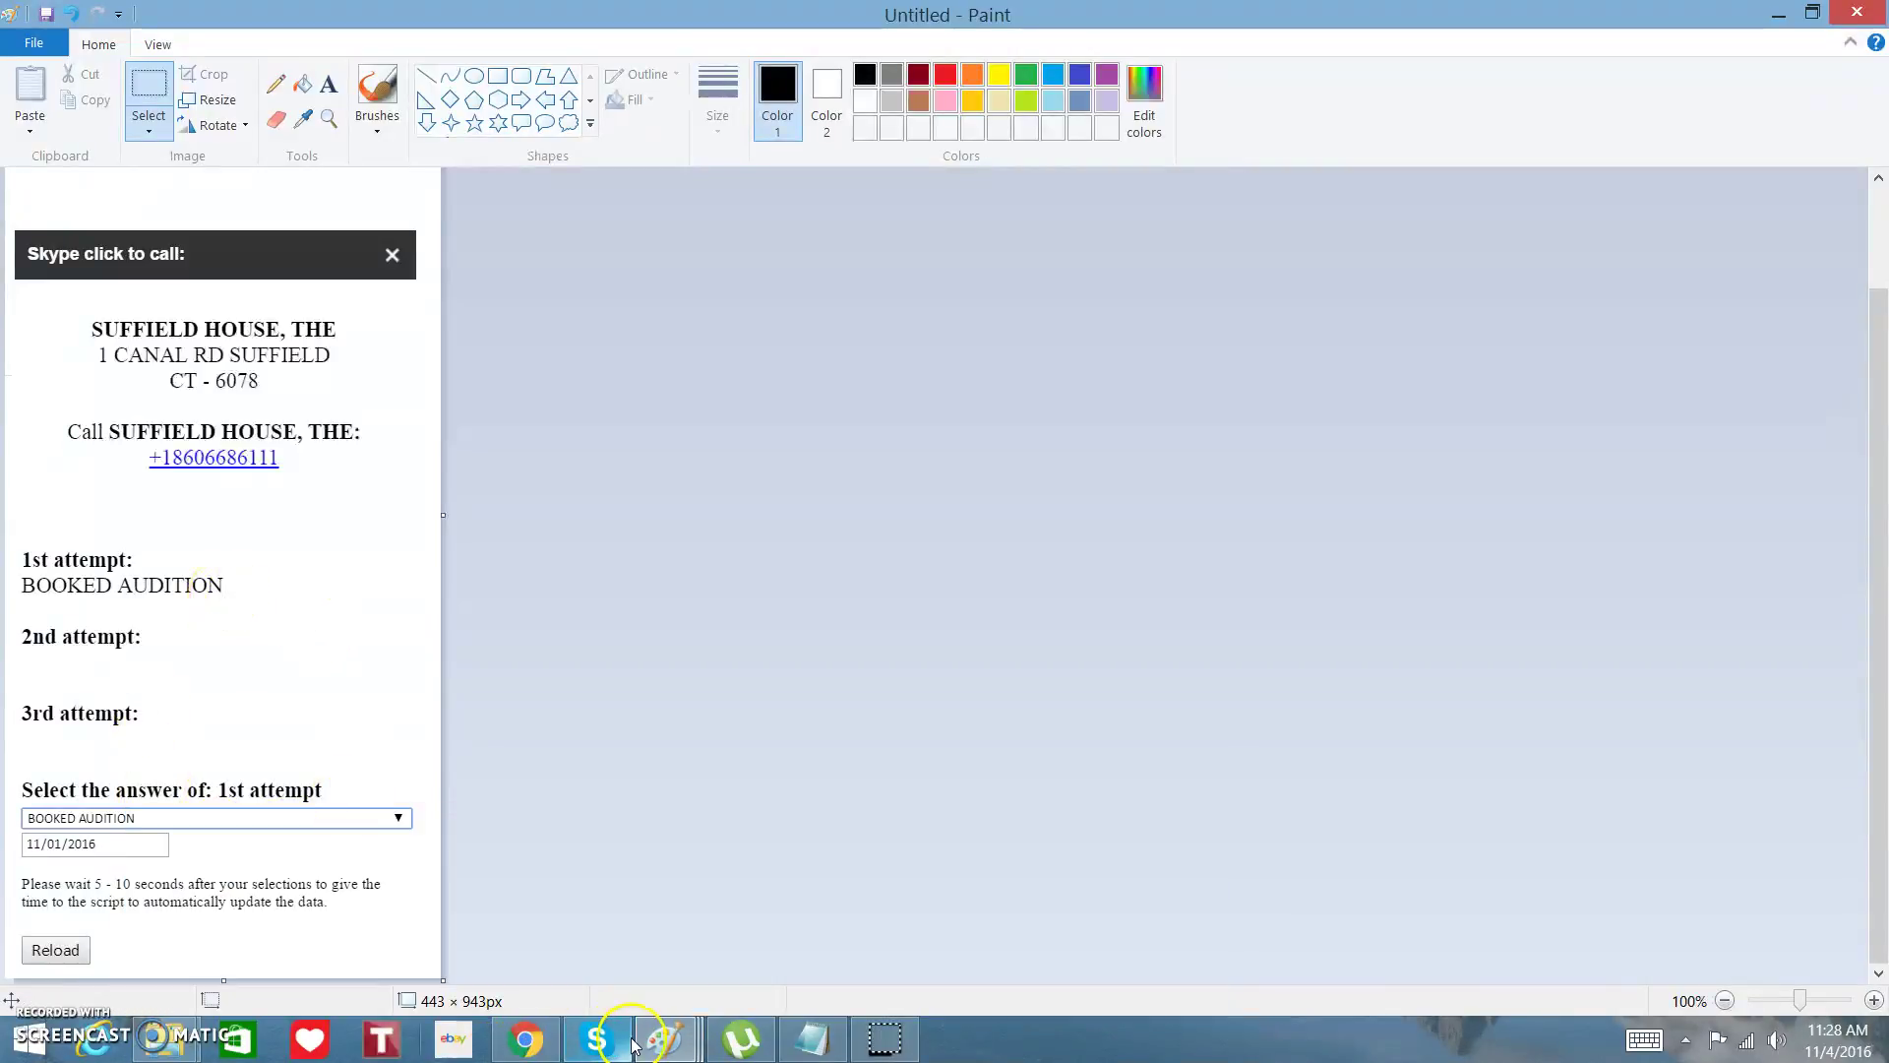
Switch back to Chrome and examine the dial-pad and call-result list topics of the scouting map up close.
{"action": "left_click", "coordinate": [511, 1051]}
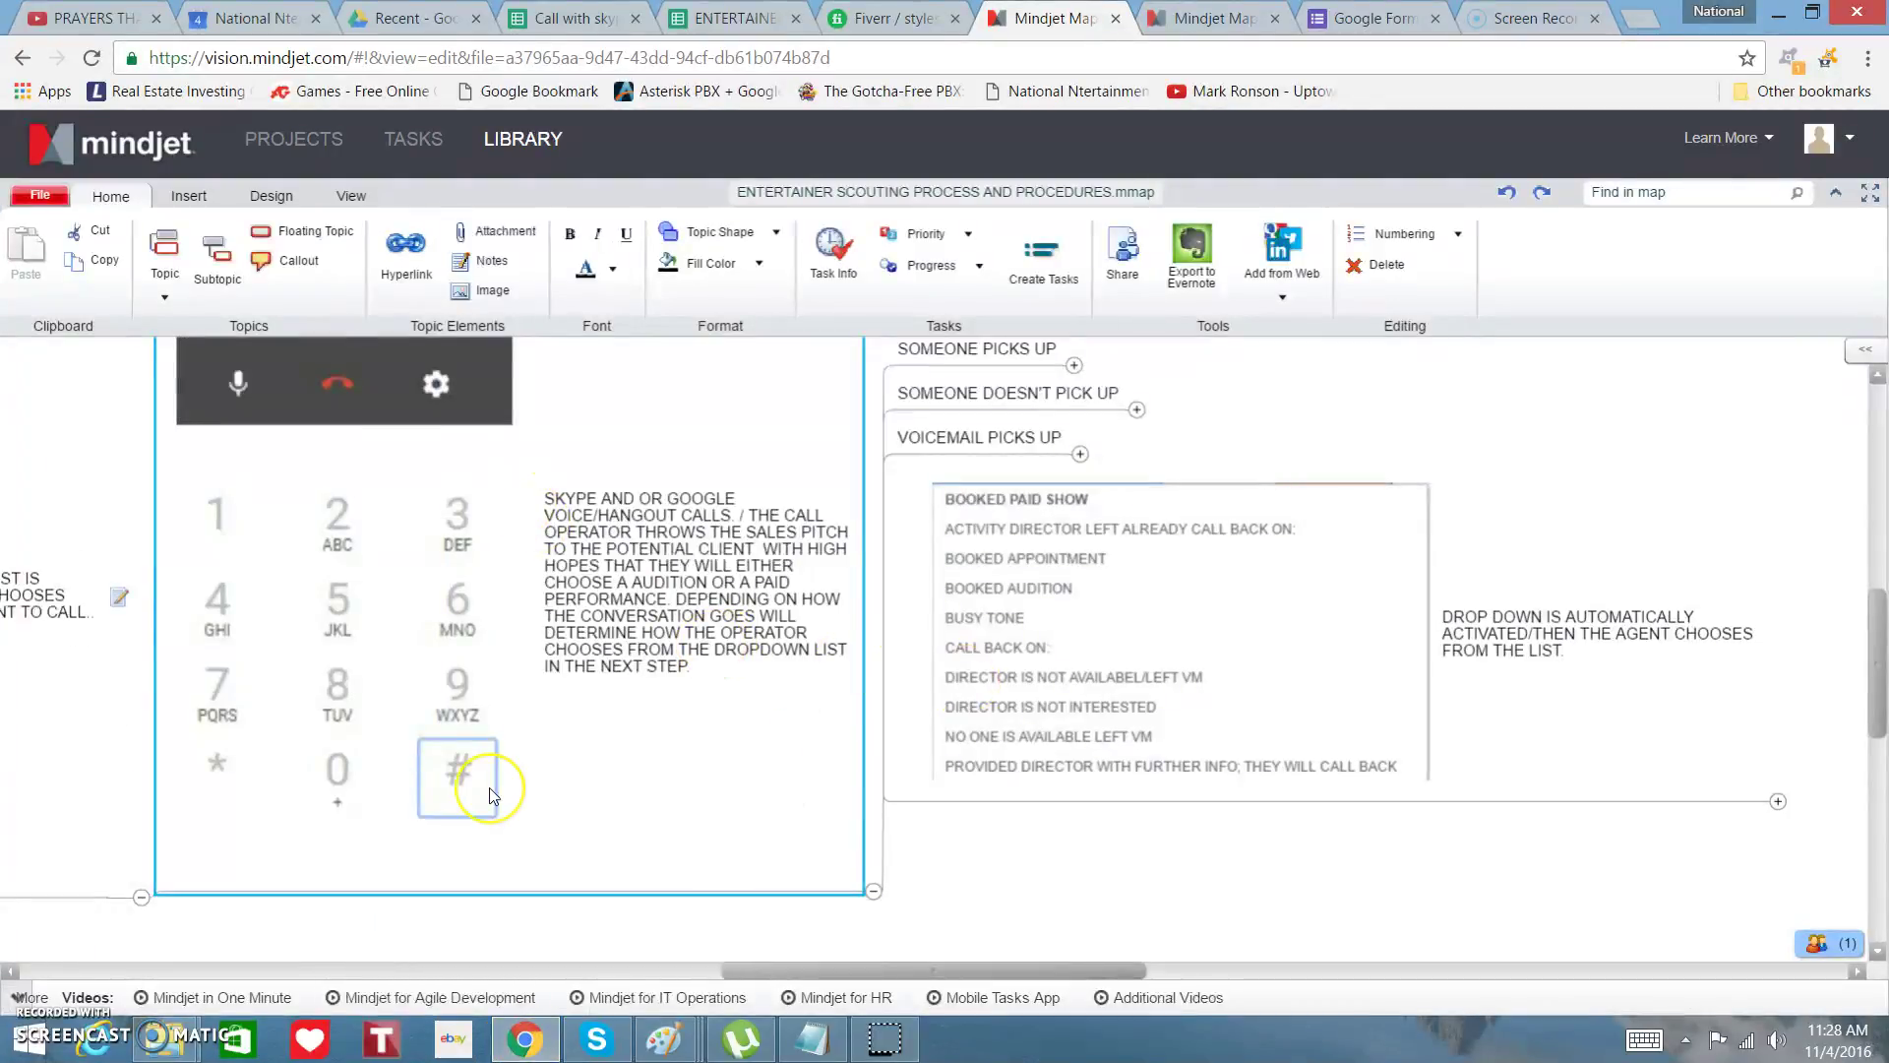
{"action": "scroll", "coordinate": [489, 795], "scroll_direction": "up", "scroll_amount": 3}
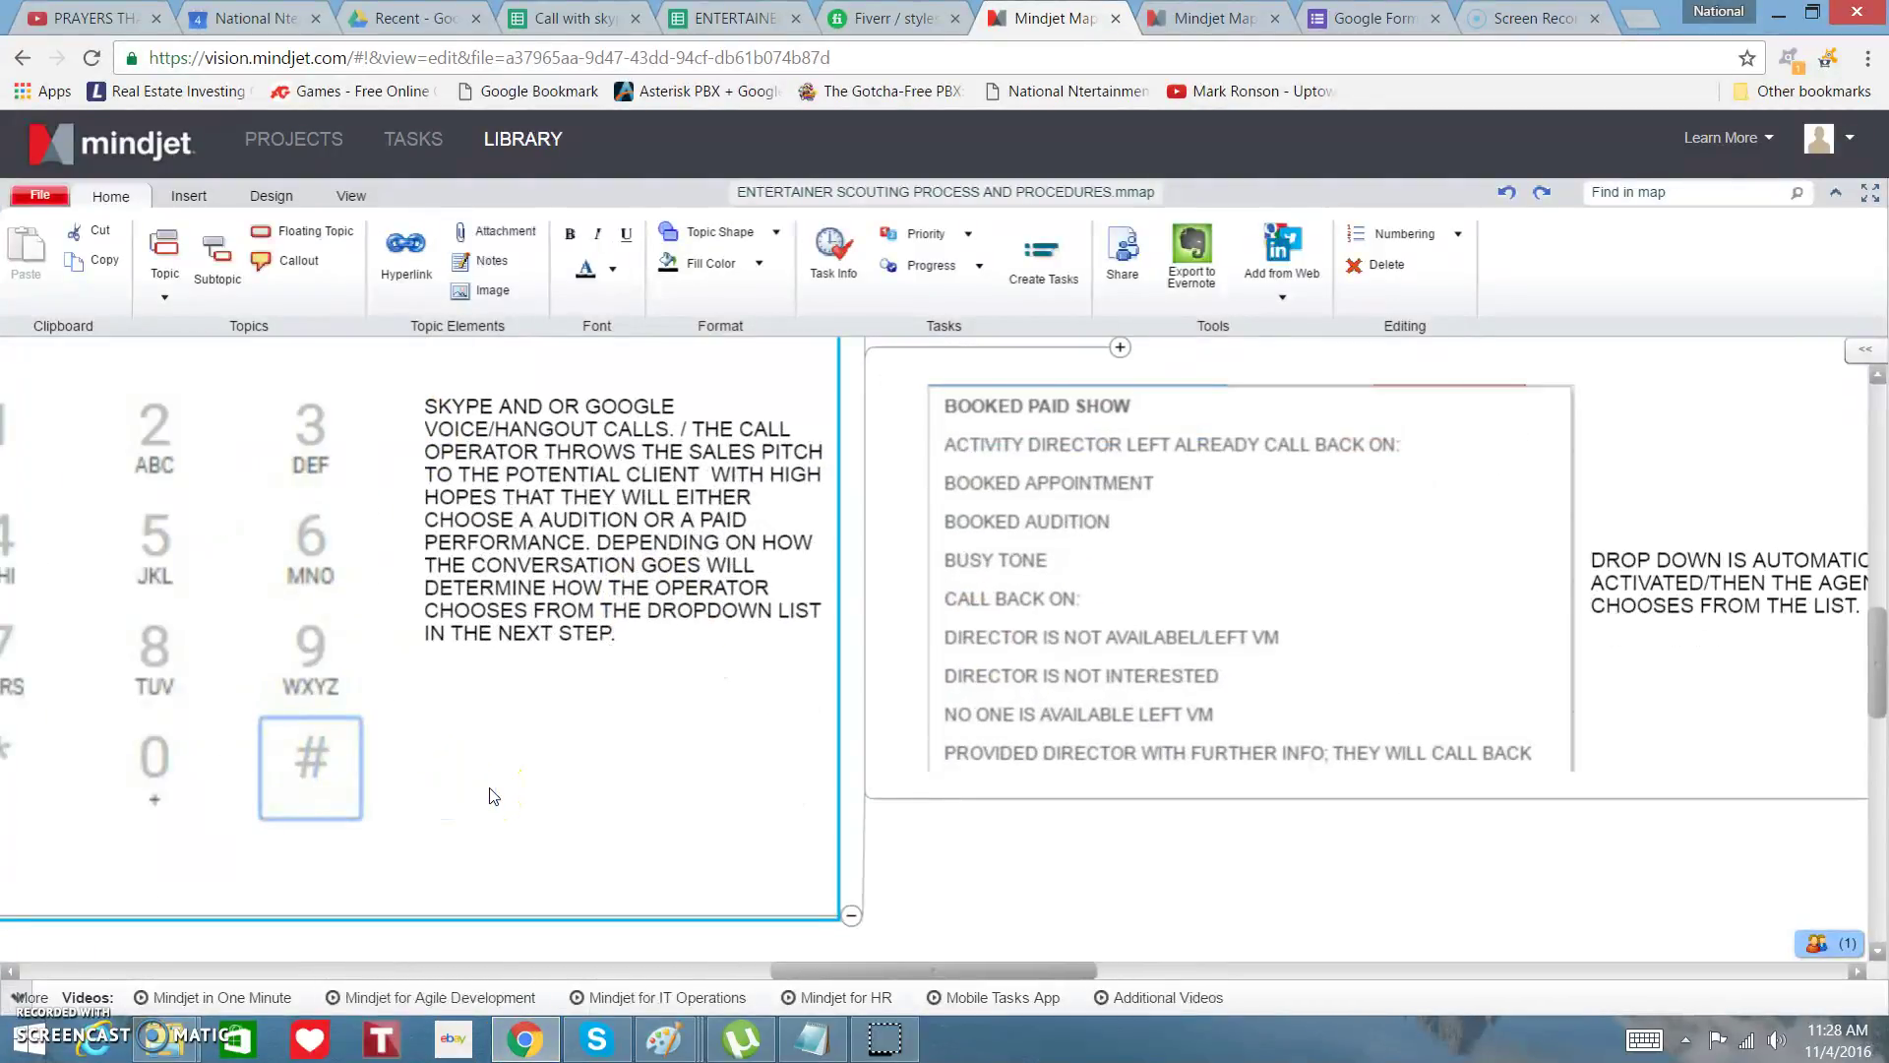
{"action": "scroll", "coordinate": [493, 795], "scroll_direction": "up", "scroll_amount": 1}
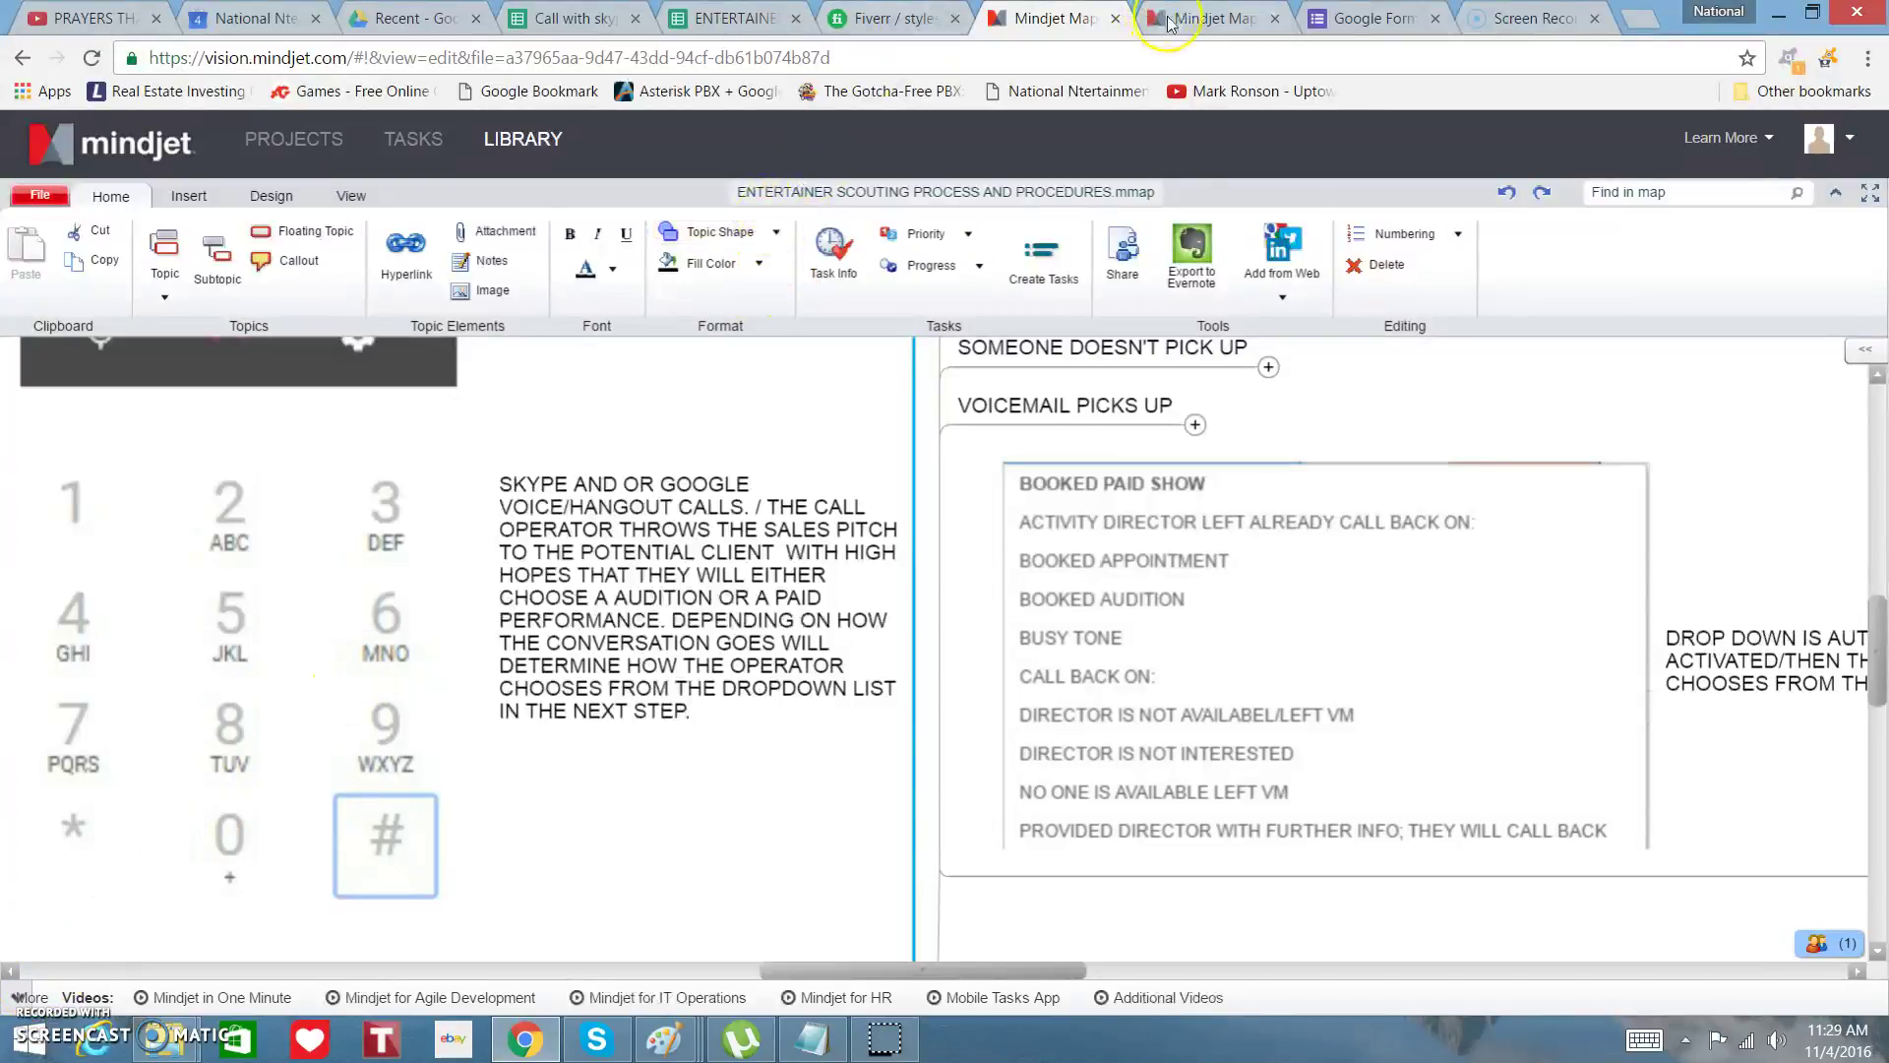
Start the call script for Suffield House in the master list spreadsheet and choose BOOKED AUDITION as the 1st attempt answer.
{"action": "left_click", "coordinate": [554, 19]}
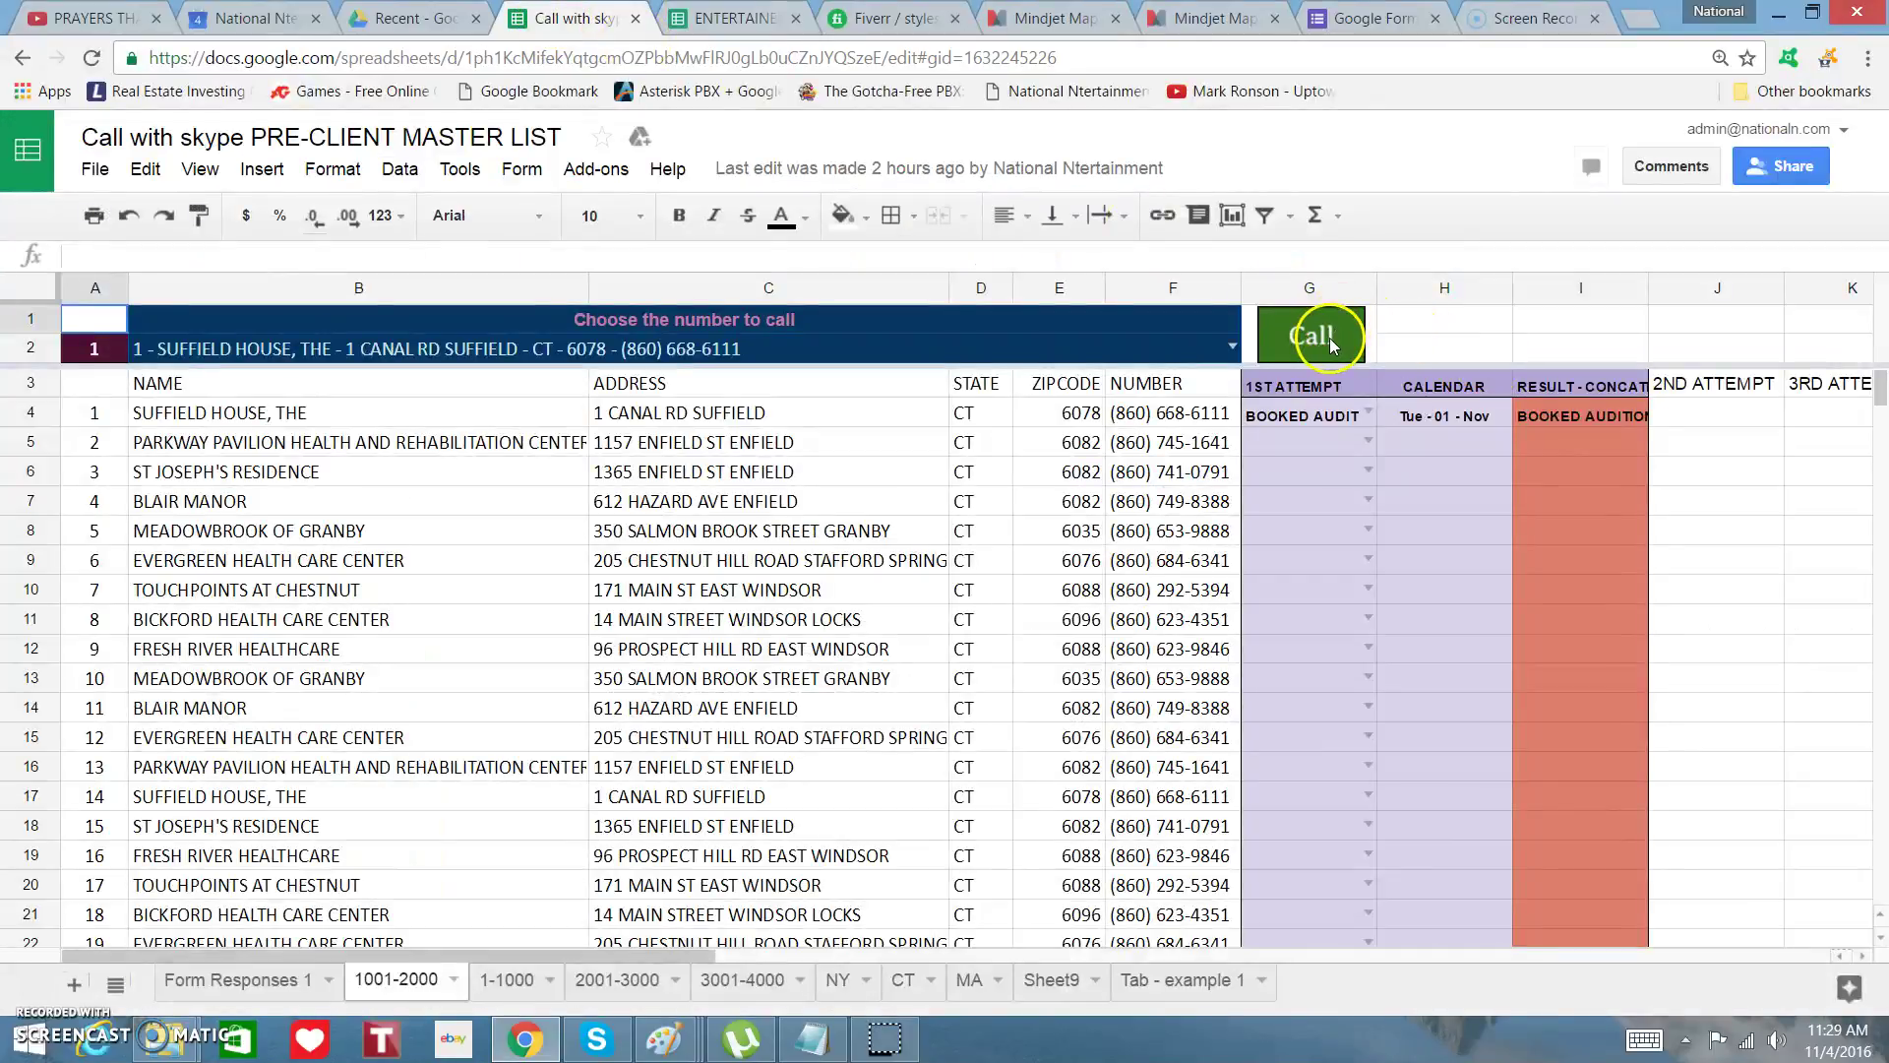
{"action": "left_click", "coordinate": [1329, 339]}
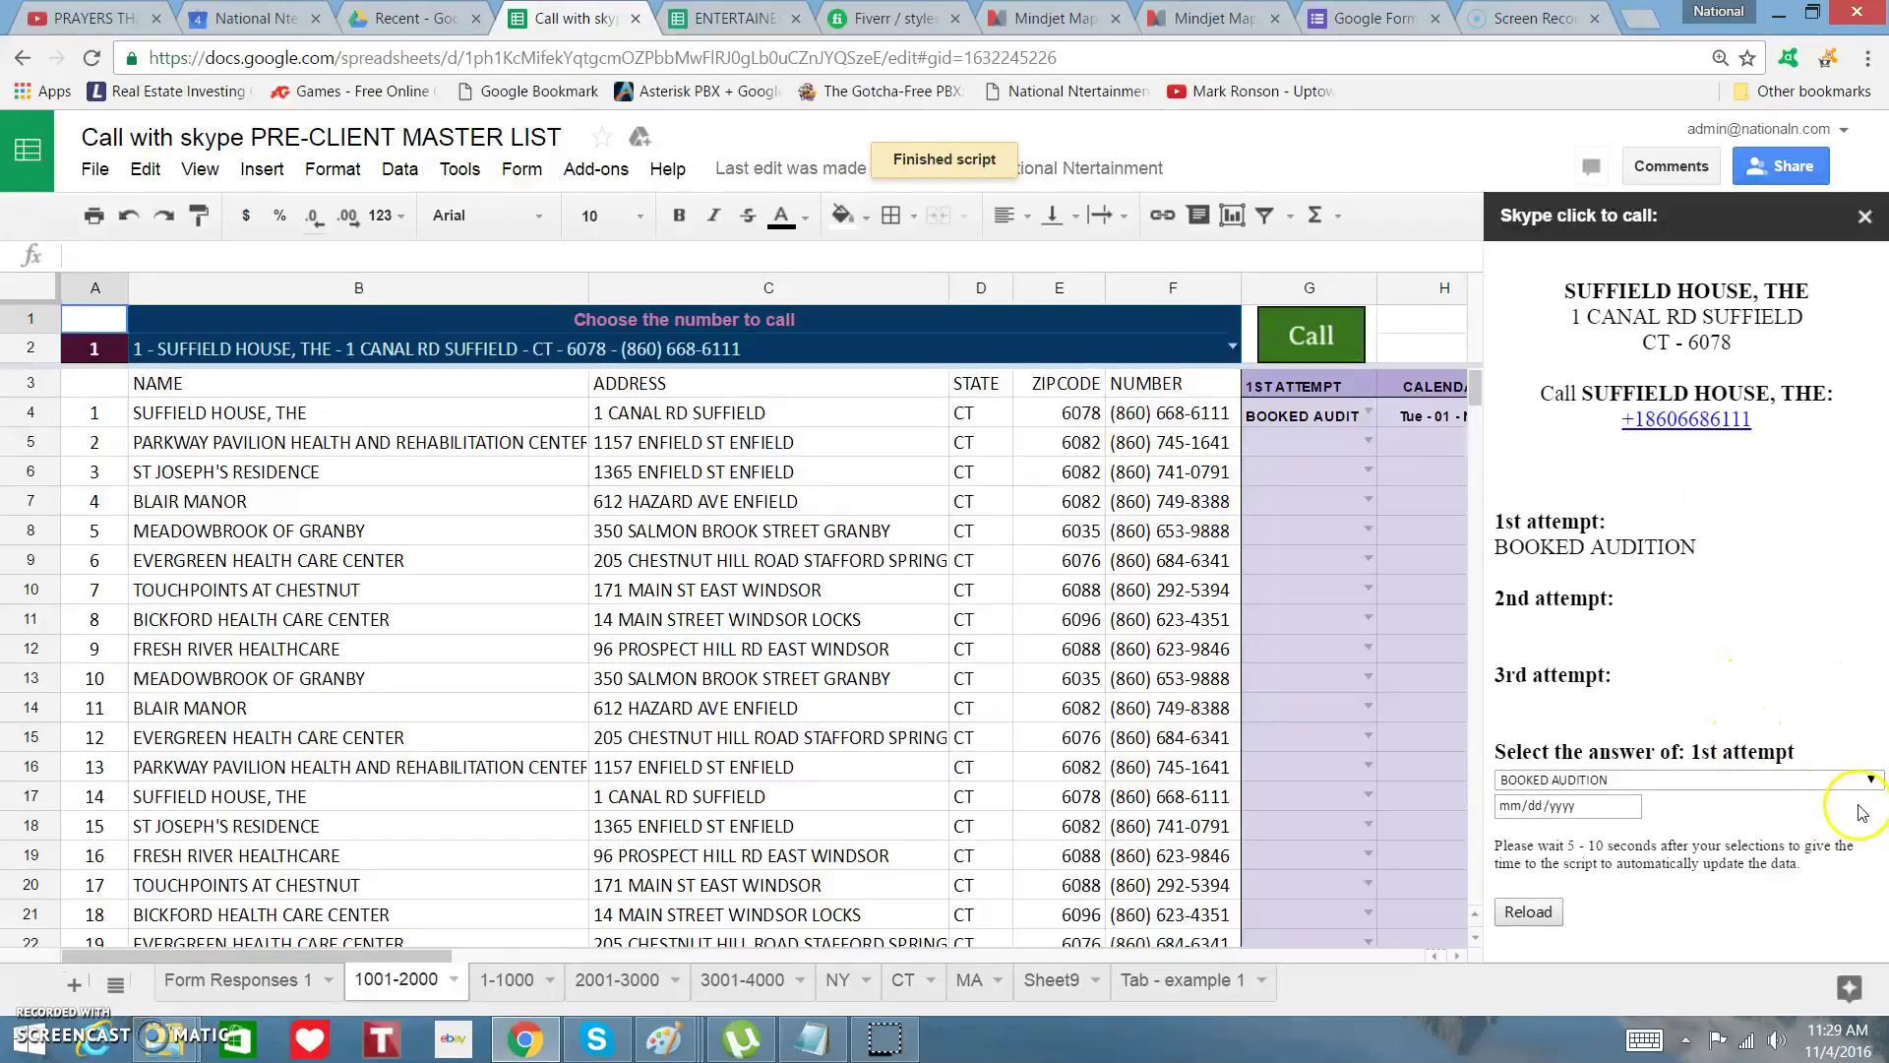
{"action": "left_click", "coordinate": [1871, 781]}
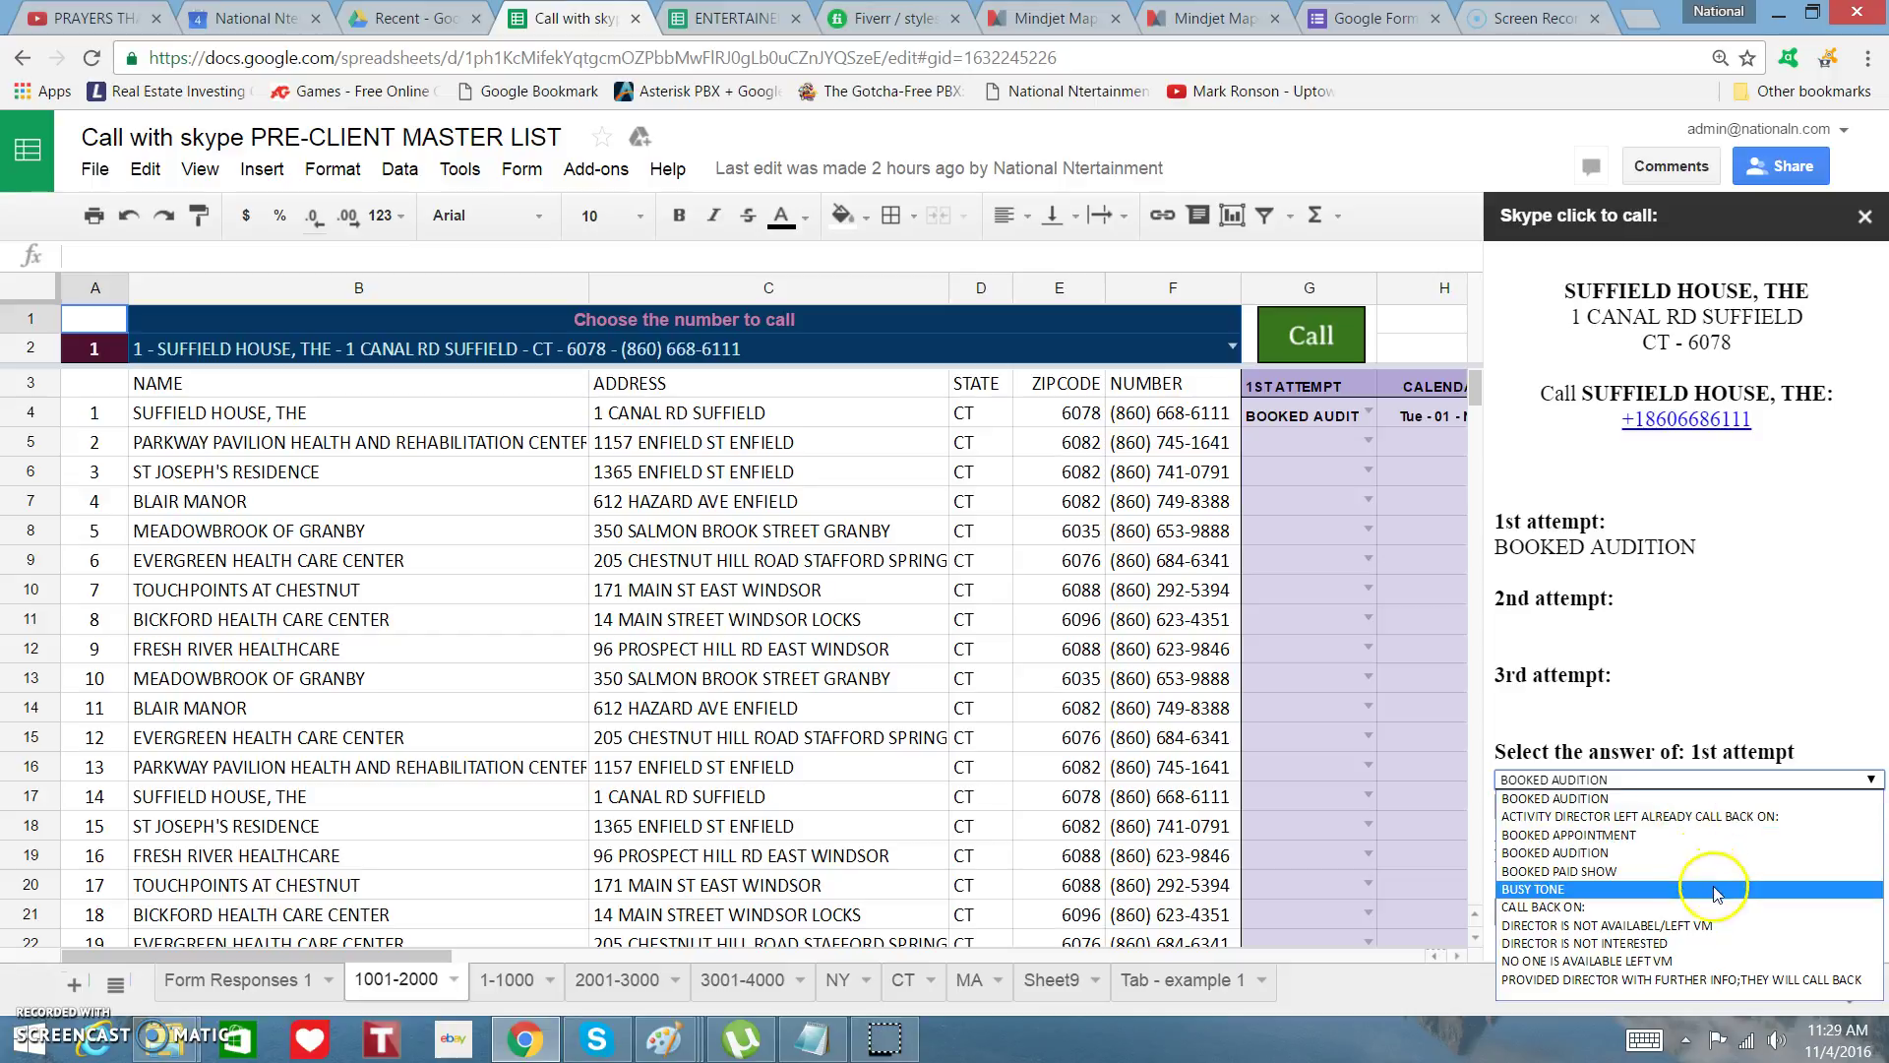
{"action": "left_click", "coordinate": [1639, 853]}
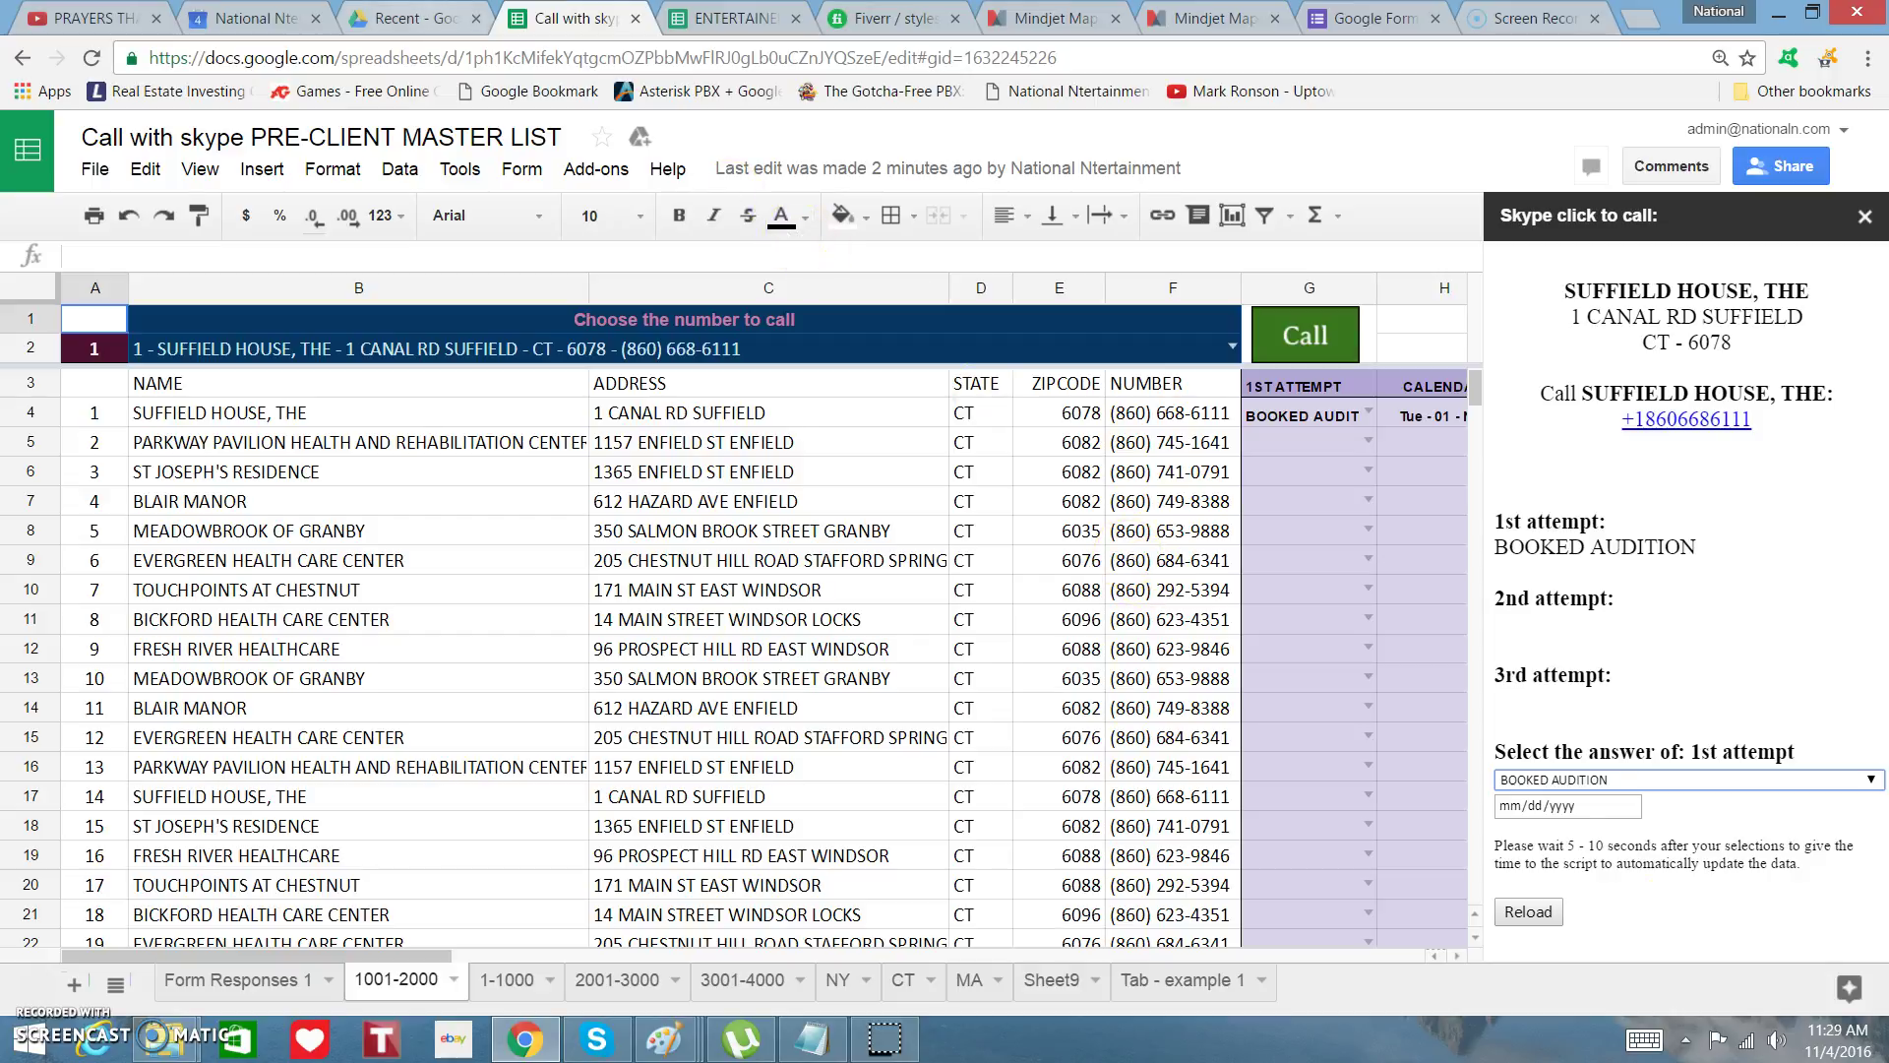
Return to the ENTERTAINER SCOUTING PROCESS AND PROCEDURES map and select the topic holding the call-result dropdown list.
{"action": "left_click", "coordinate": [1185, 28]}
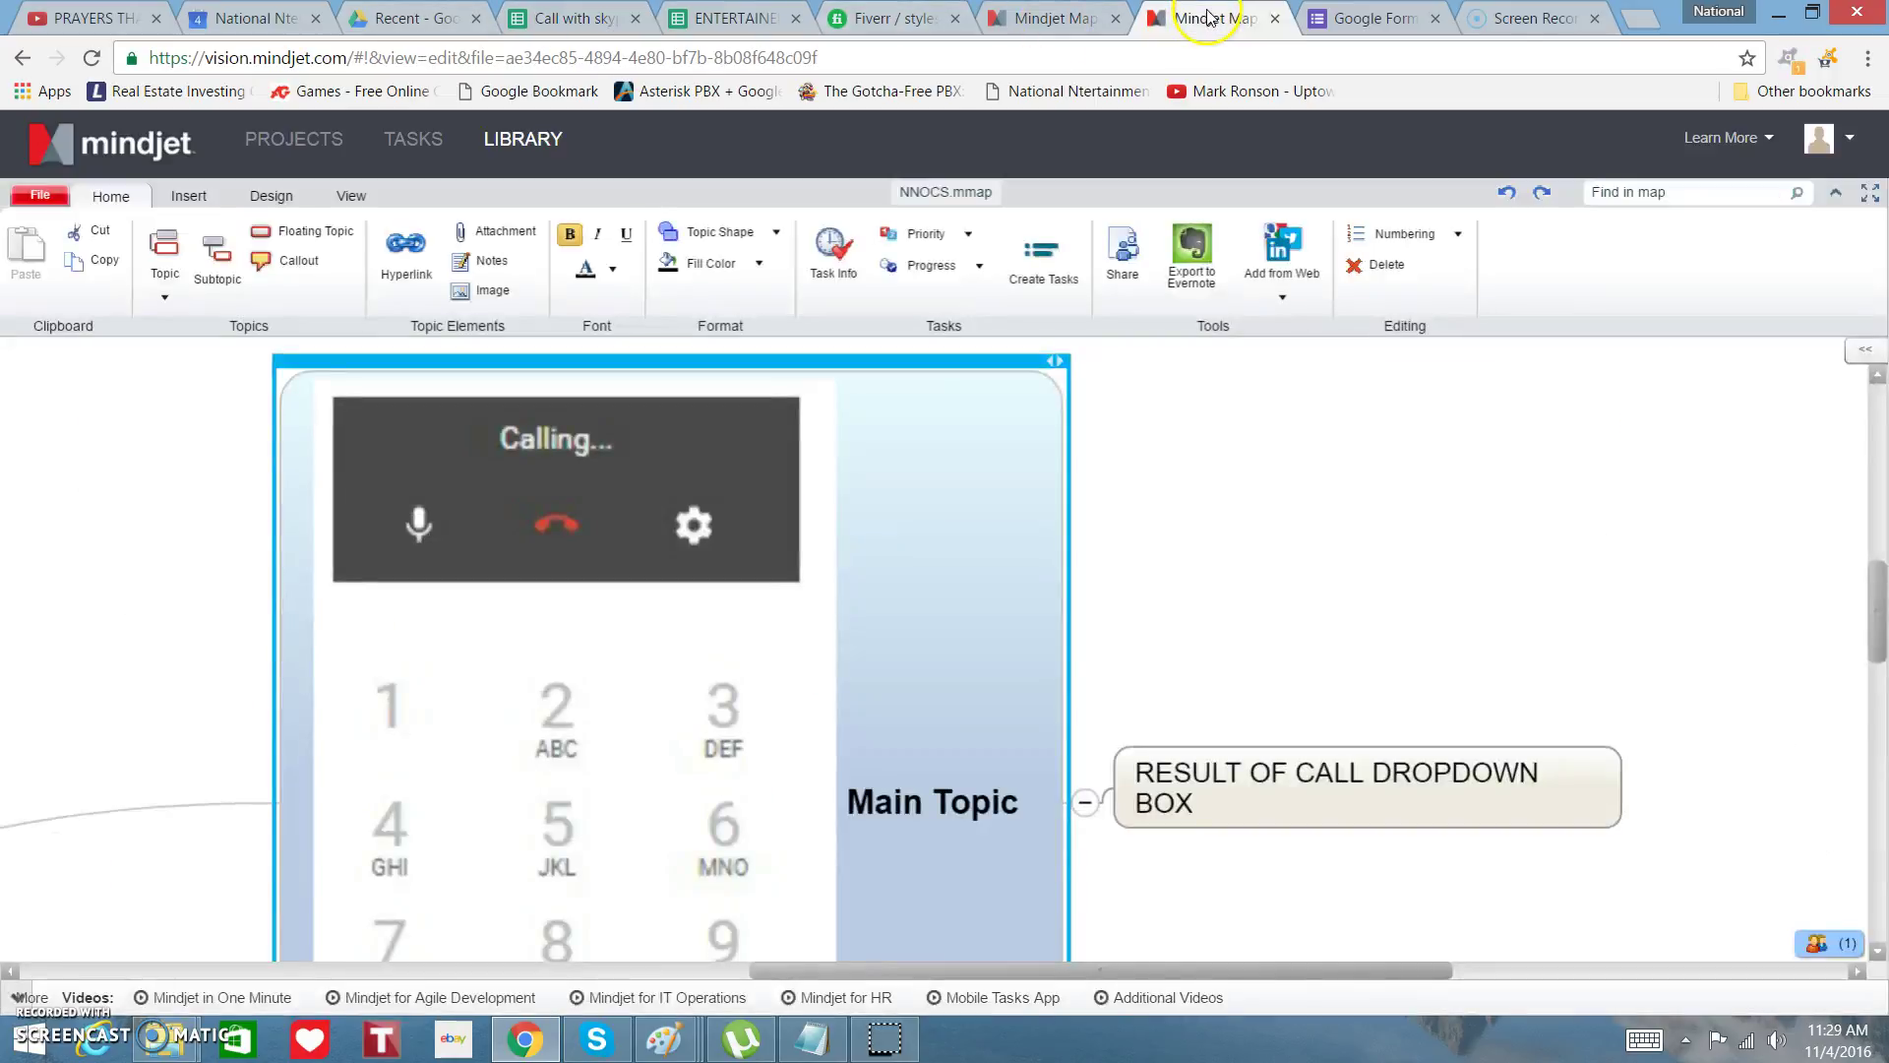
{"action": "left_click", "coordinate": [1039, 14]}
{"action": "left_click", "coordinate": [1096, 628]}
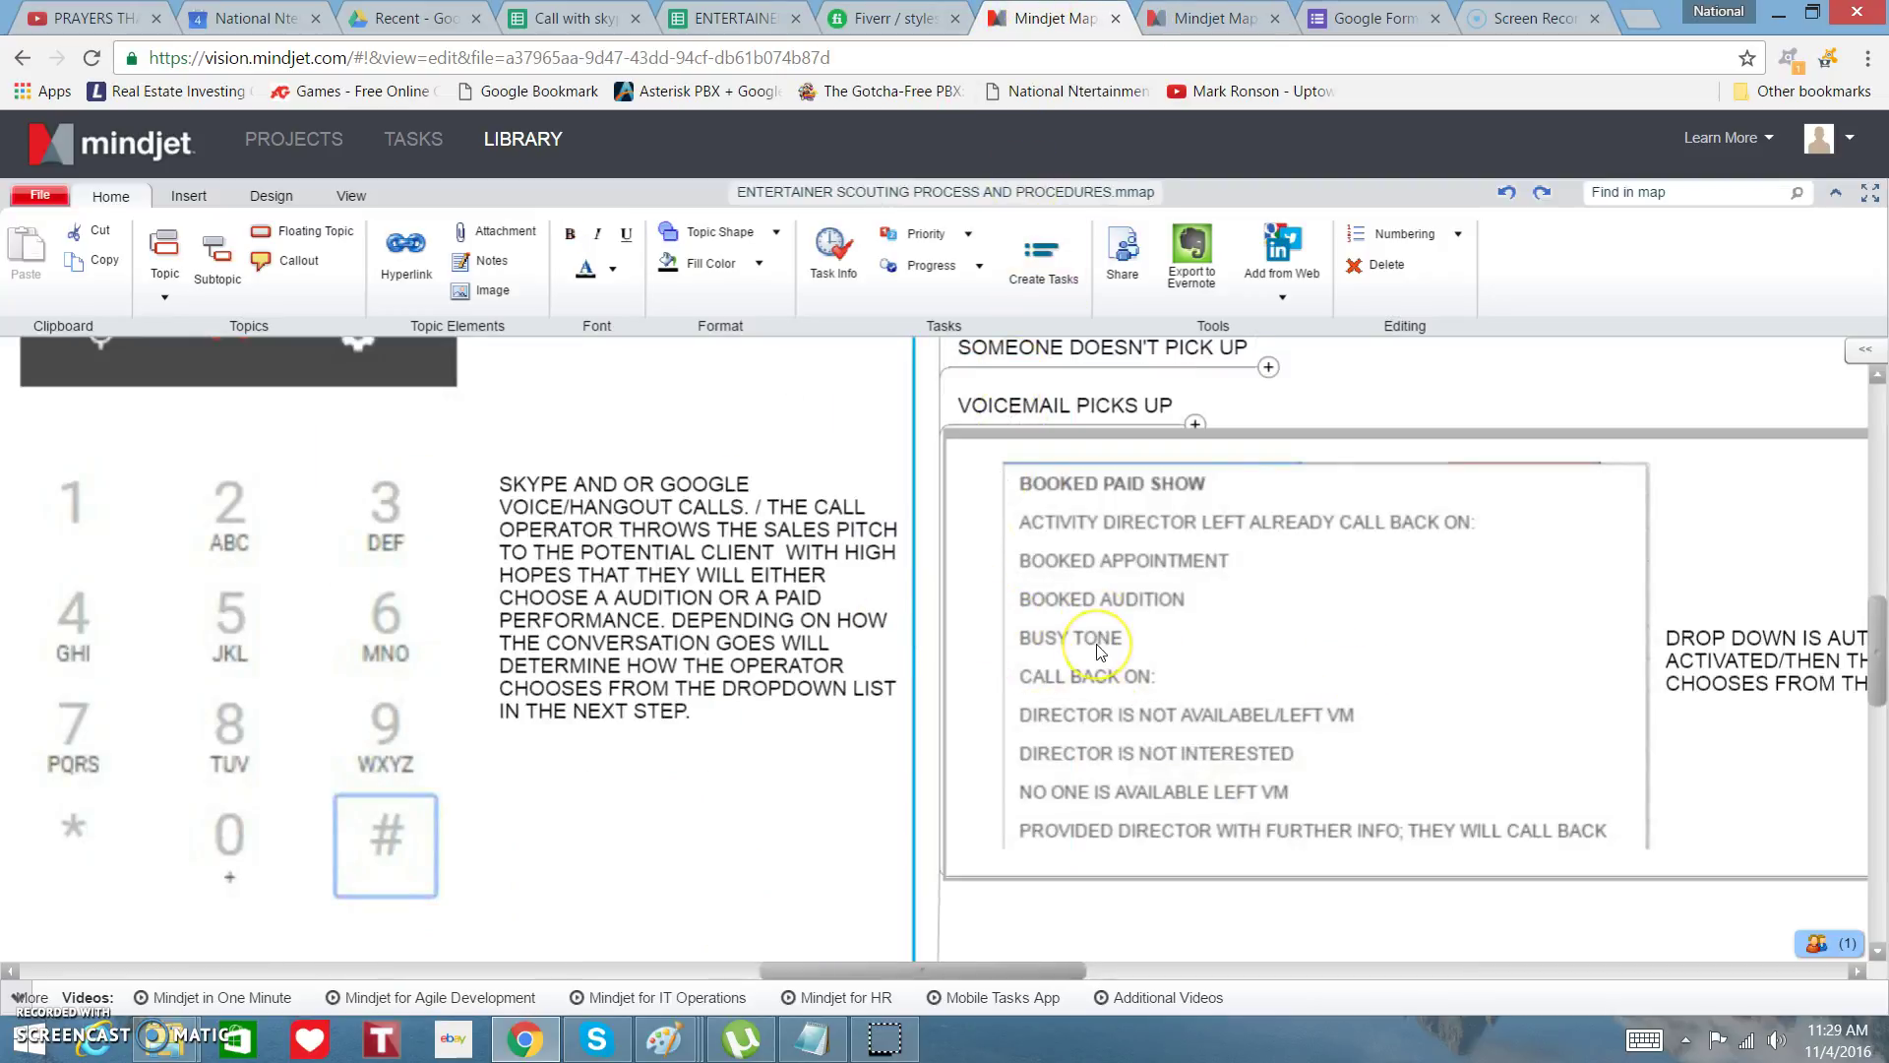
{"action": "key", "text": "Right"}
{"action": "key", "text": "Down"}
{"action": "key", "text": "Down"}
{"action": "key", "text": "Down"}
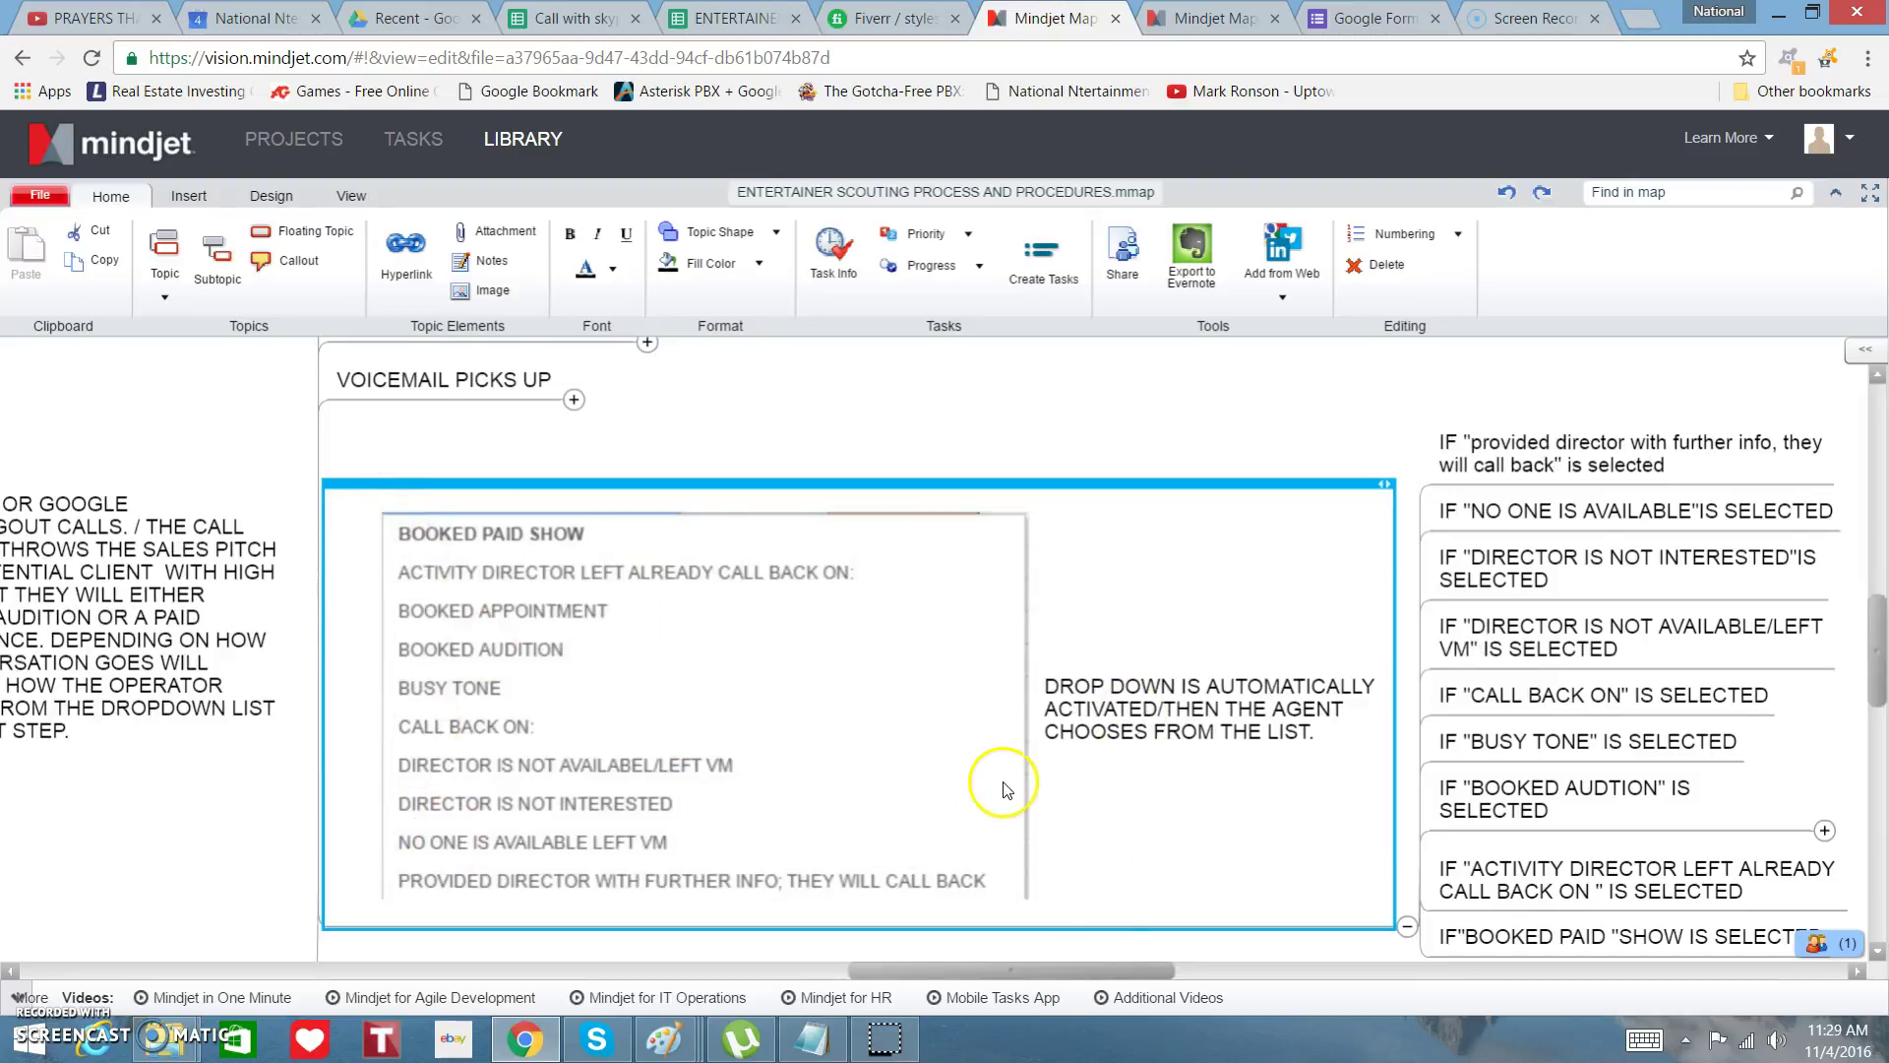
Go through the conditional subtopics of the dropdown list to the IF "BOOKED AUDTION" IS SELECTED topic.
{"action": "key", "text": "Right"}
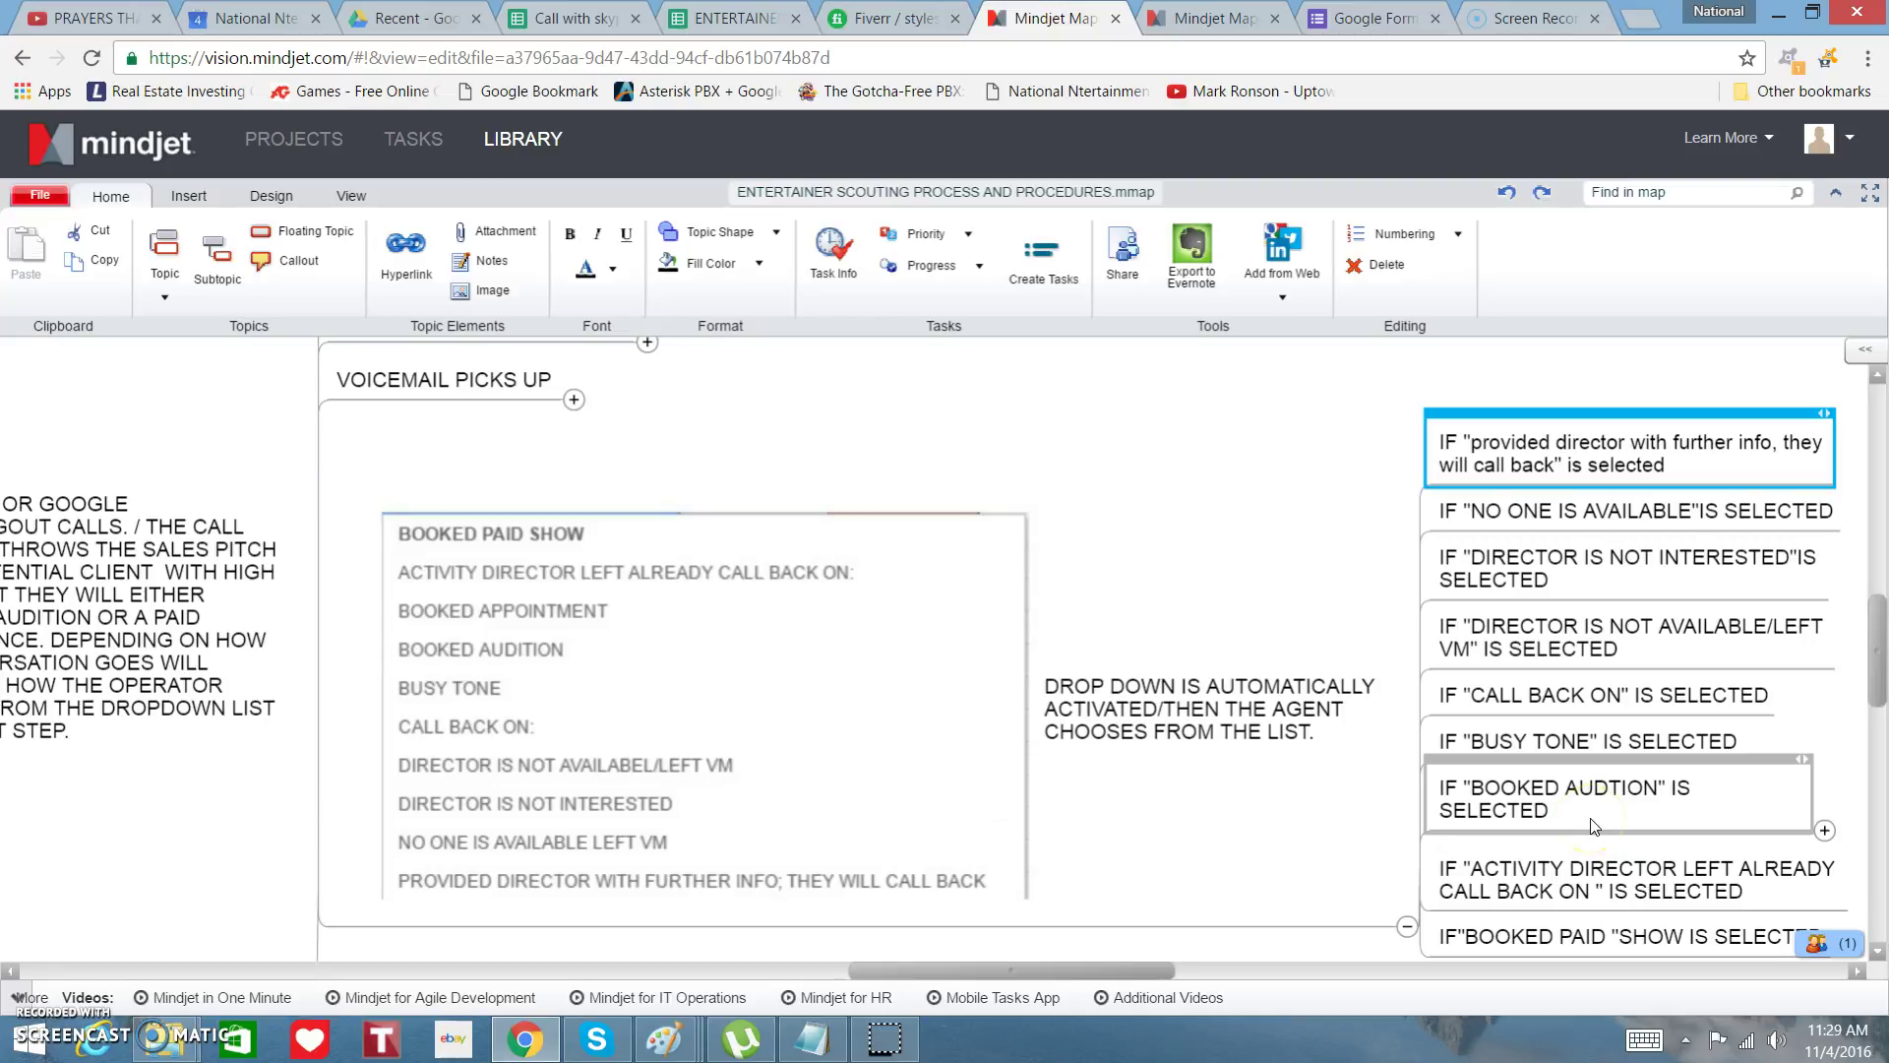
{"action": "key", "text": "Down"}
{"action": "key", "text": "Down"}
{"action": "key", "text": "Down"}
{"action": "key", "text": "Down"}
{"action": "key", "text": "Down"}
{"action": "key", "text": "Down"}
{"action": "key", "text": "Down"}
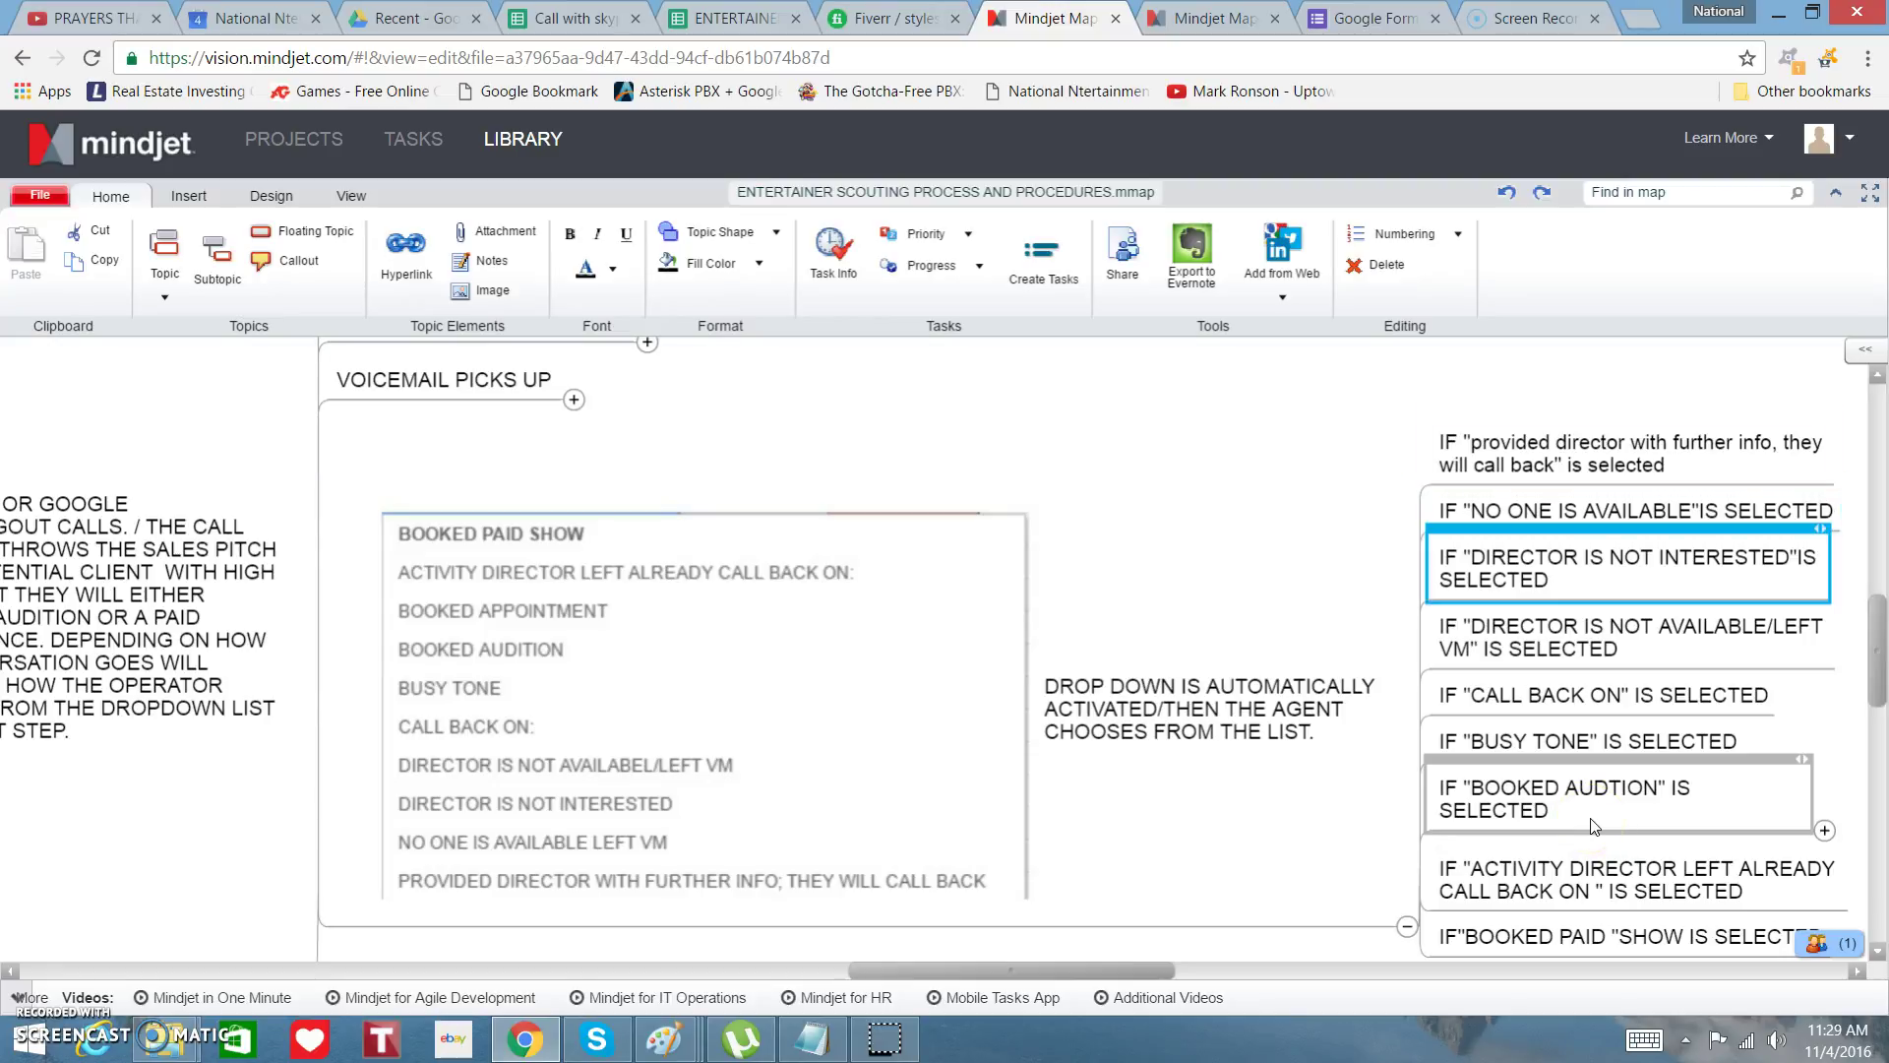
{"action": "key", "text": "Up"}
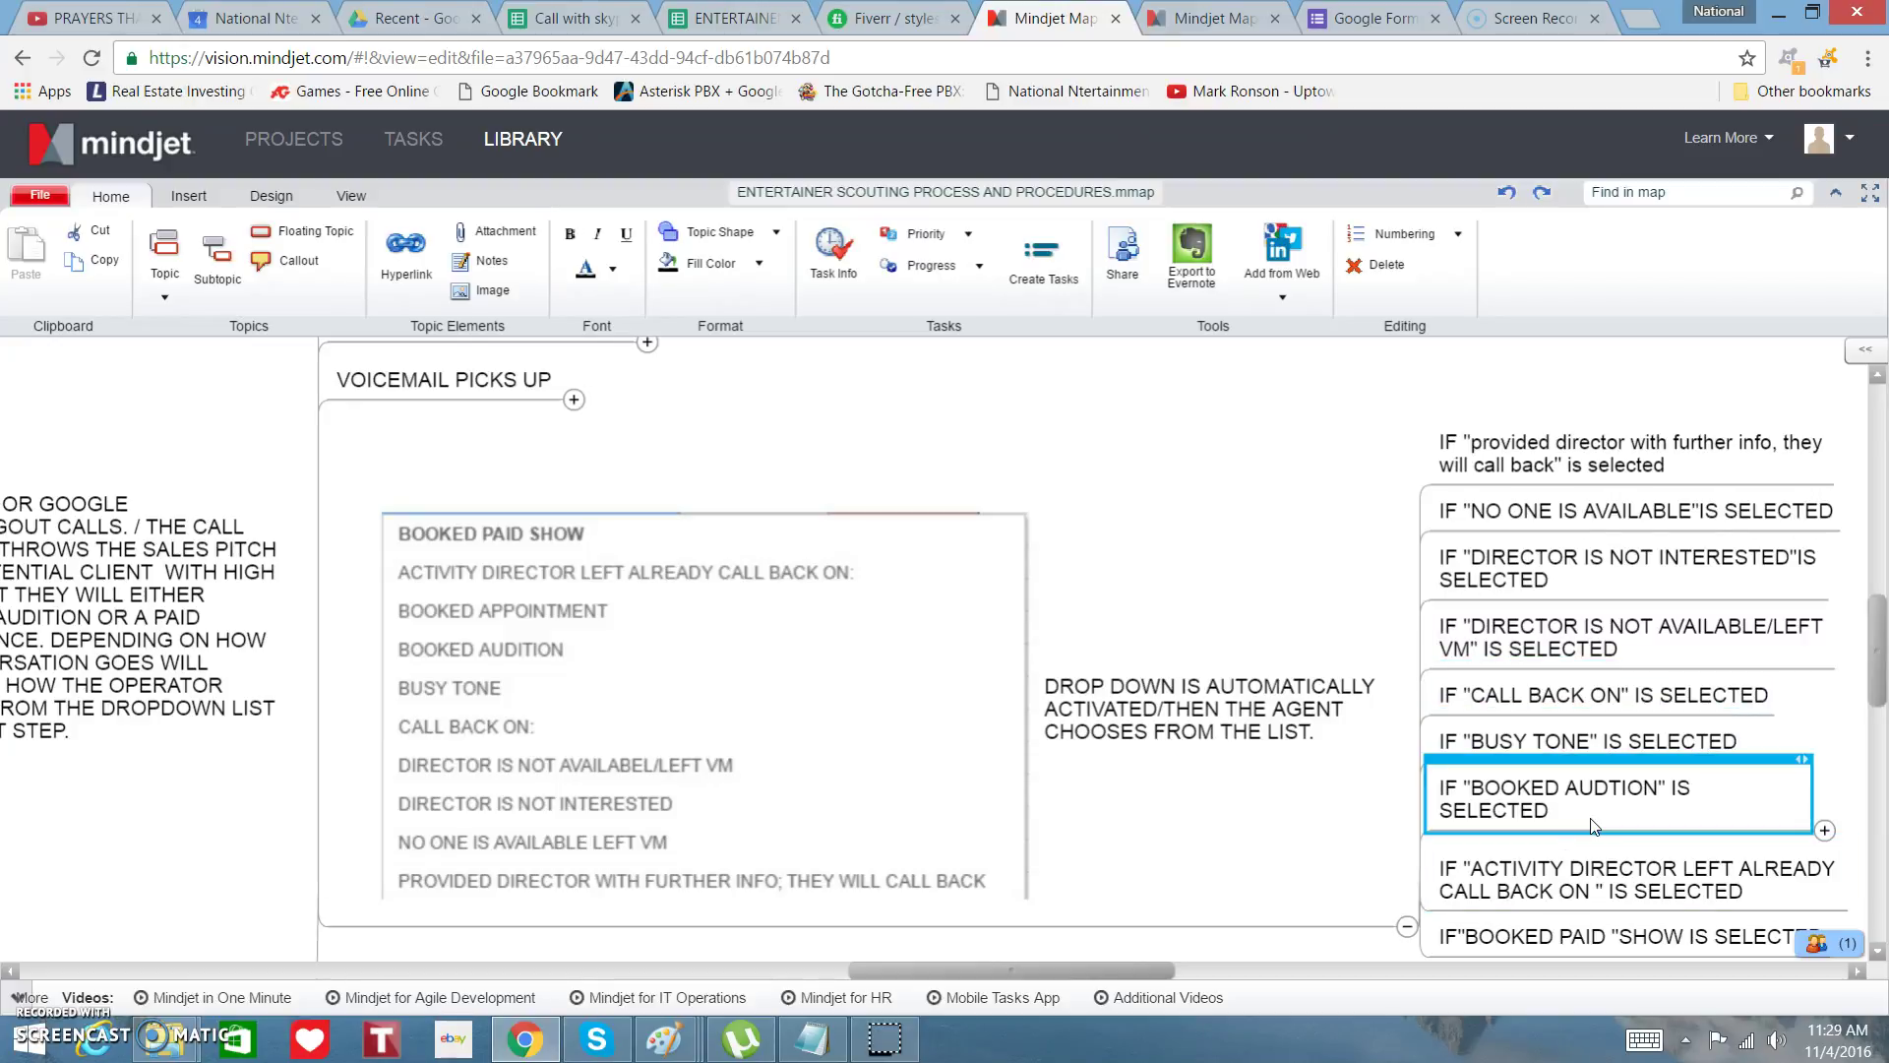
Open the IF "BOOKED AUDTION" IS SELECTED branch and view its "SAY THIS TO YOUR CALLER" script topic.
{"action": "key", "text": "Right"}
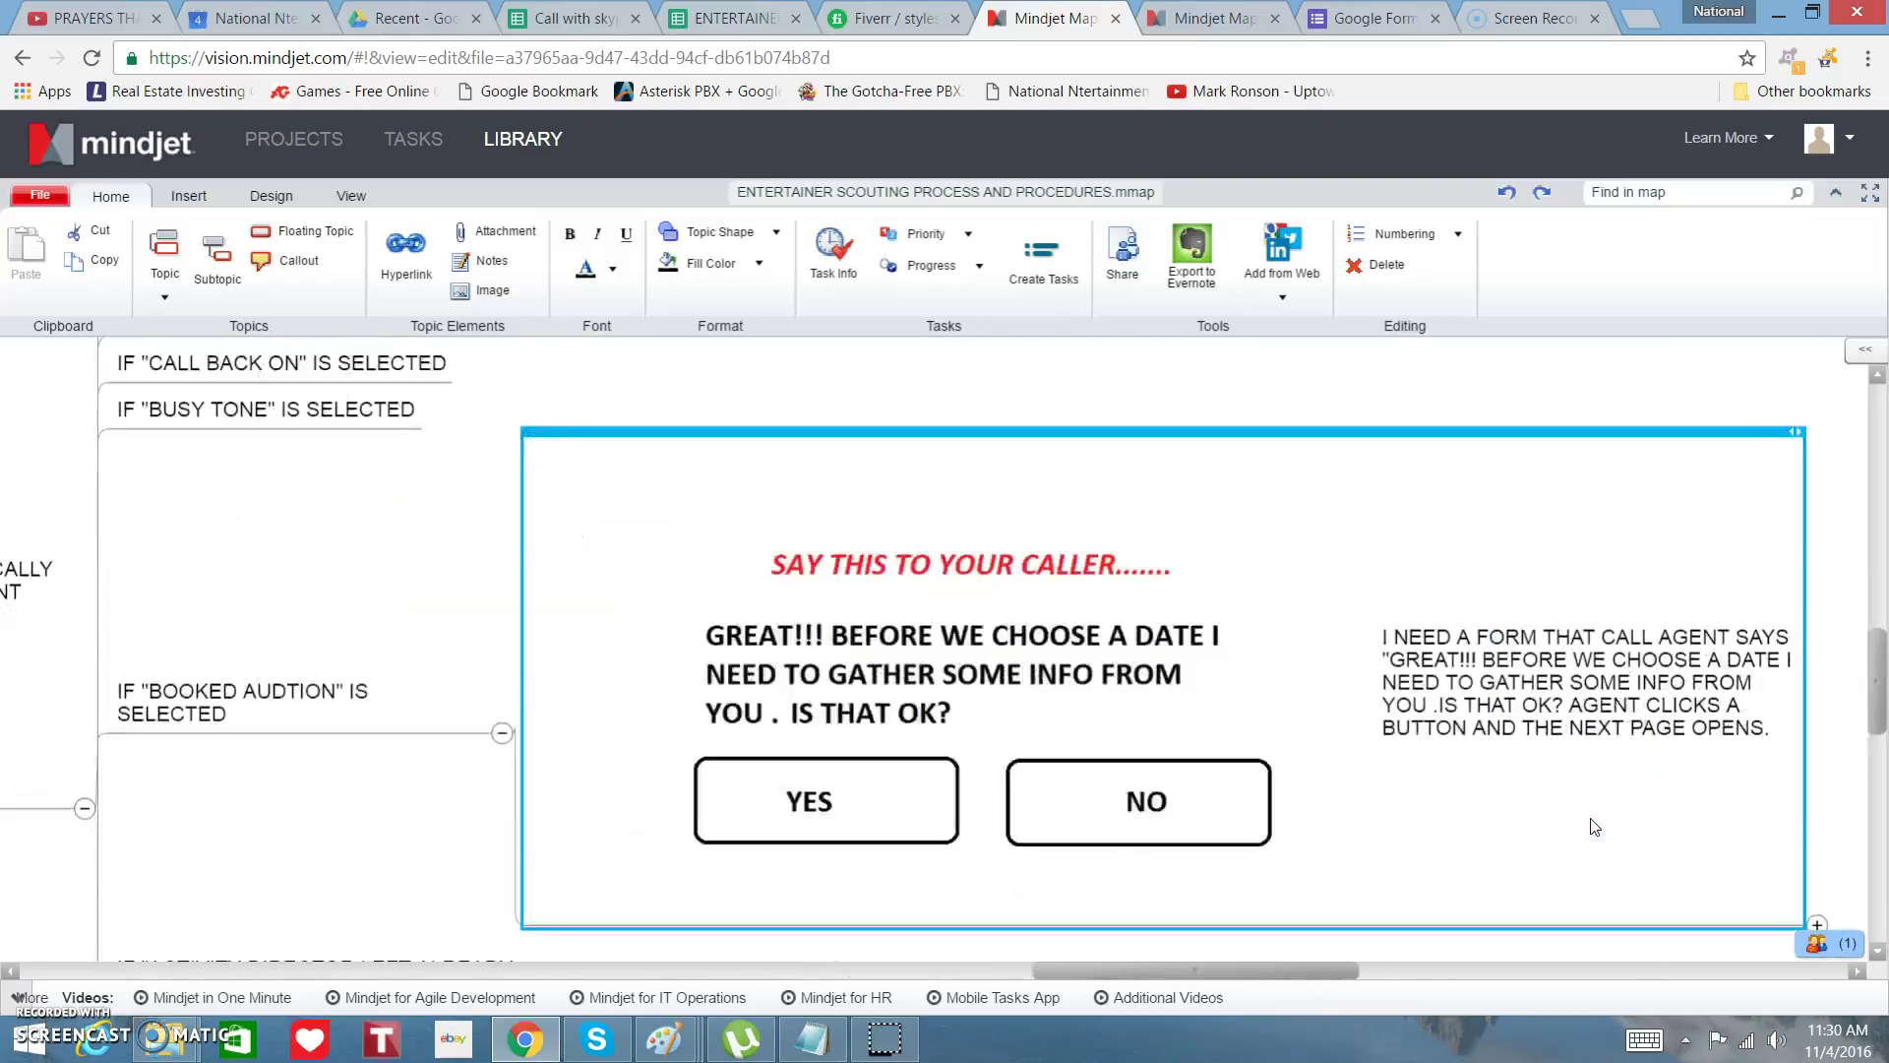
{"action": "key", "text": "Left"}
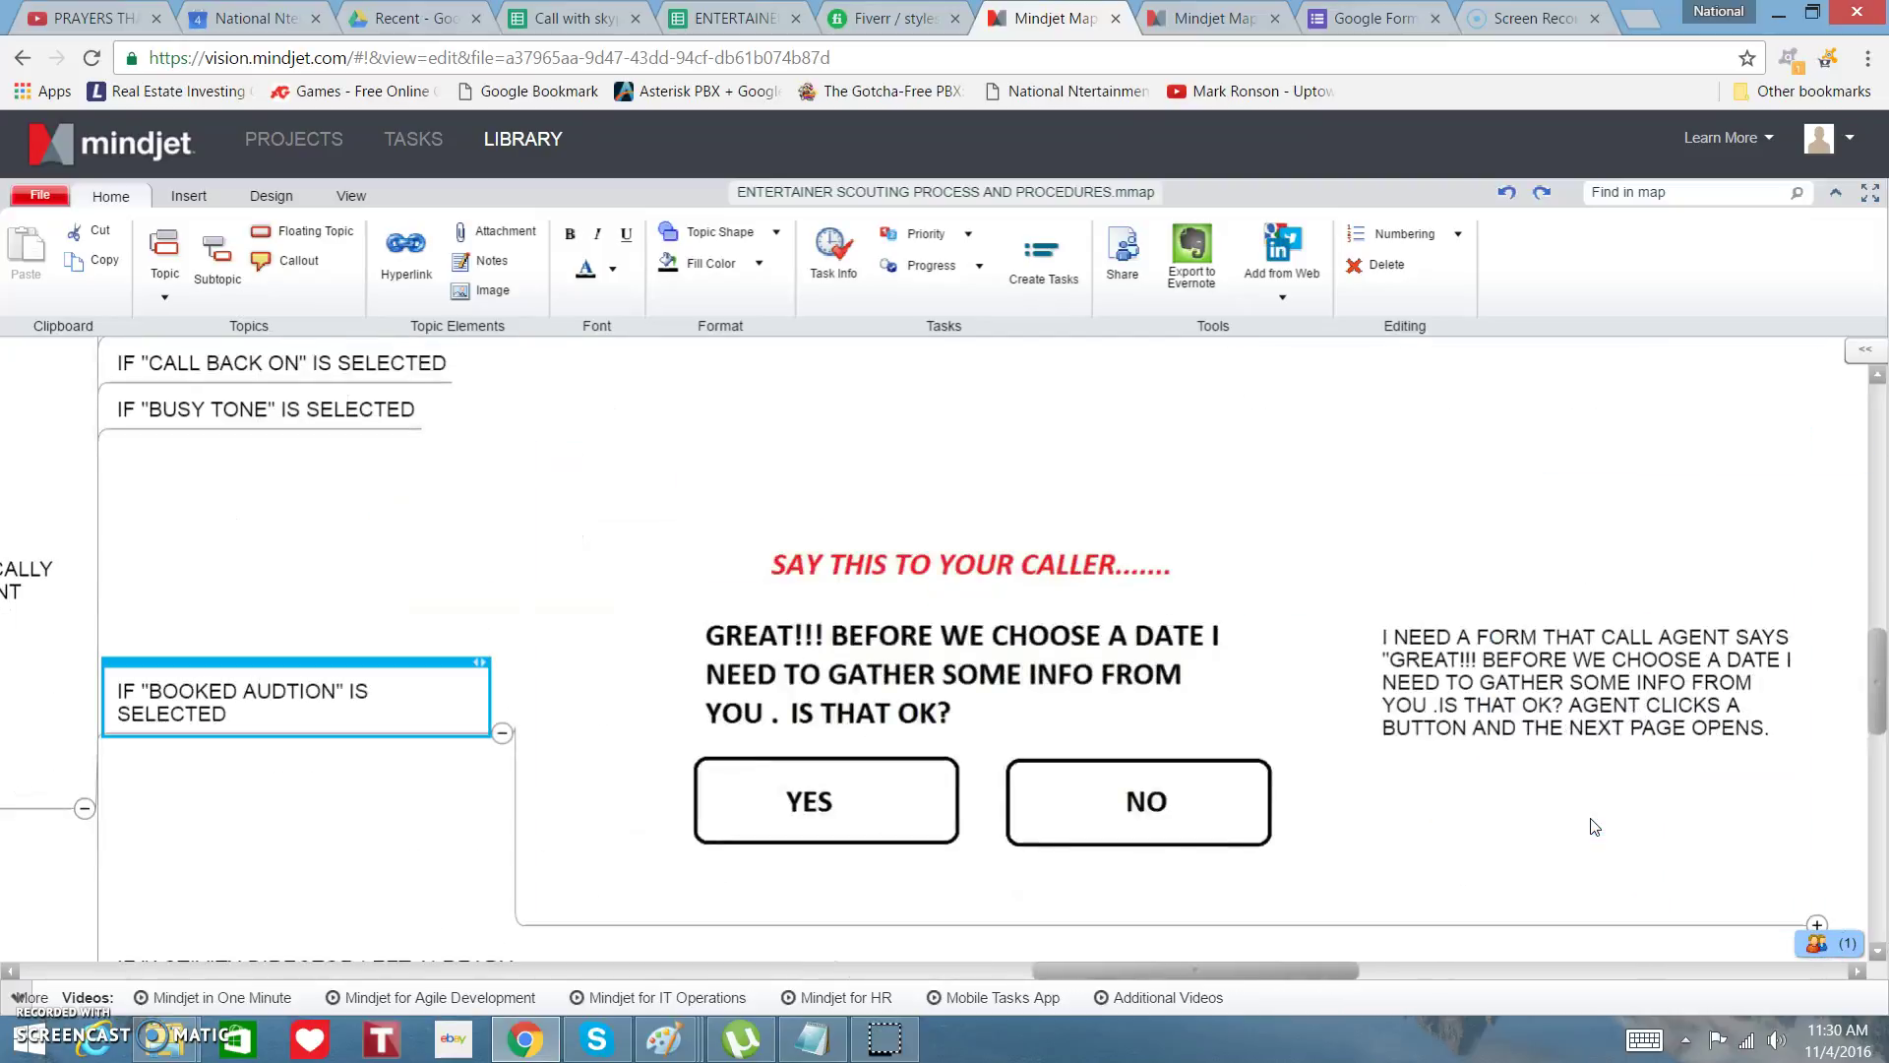
{"action": "key", "text": "Right"}
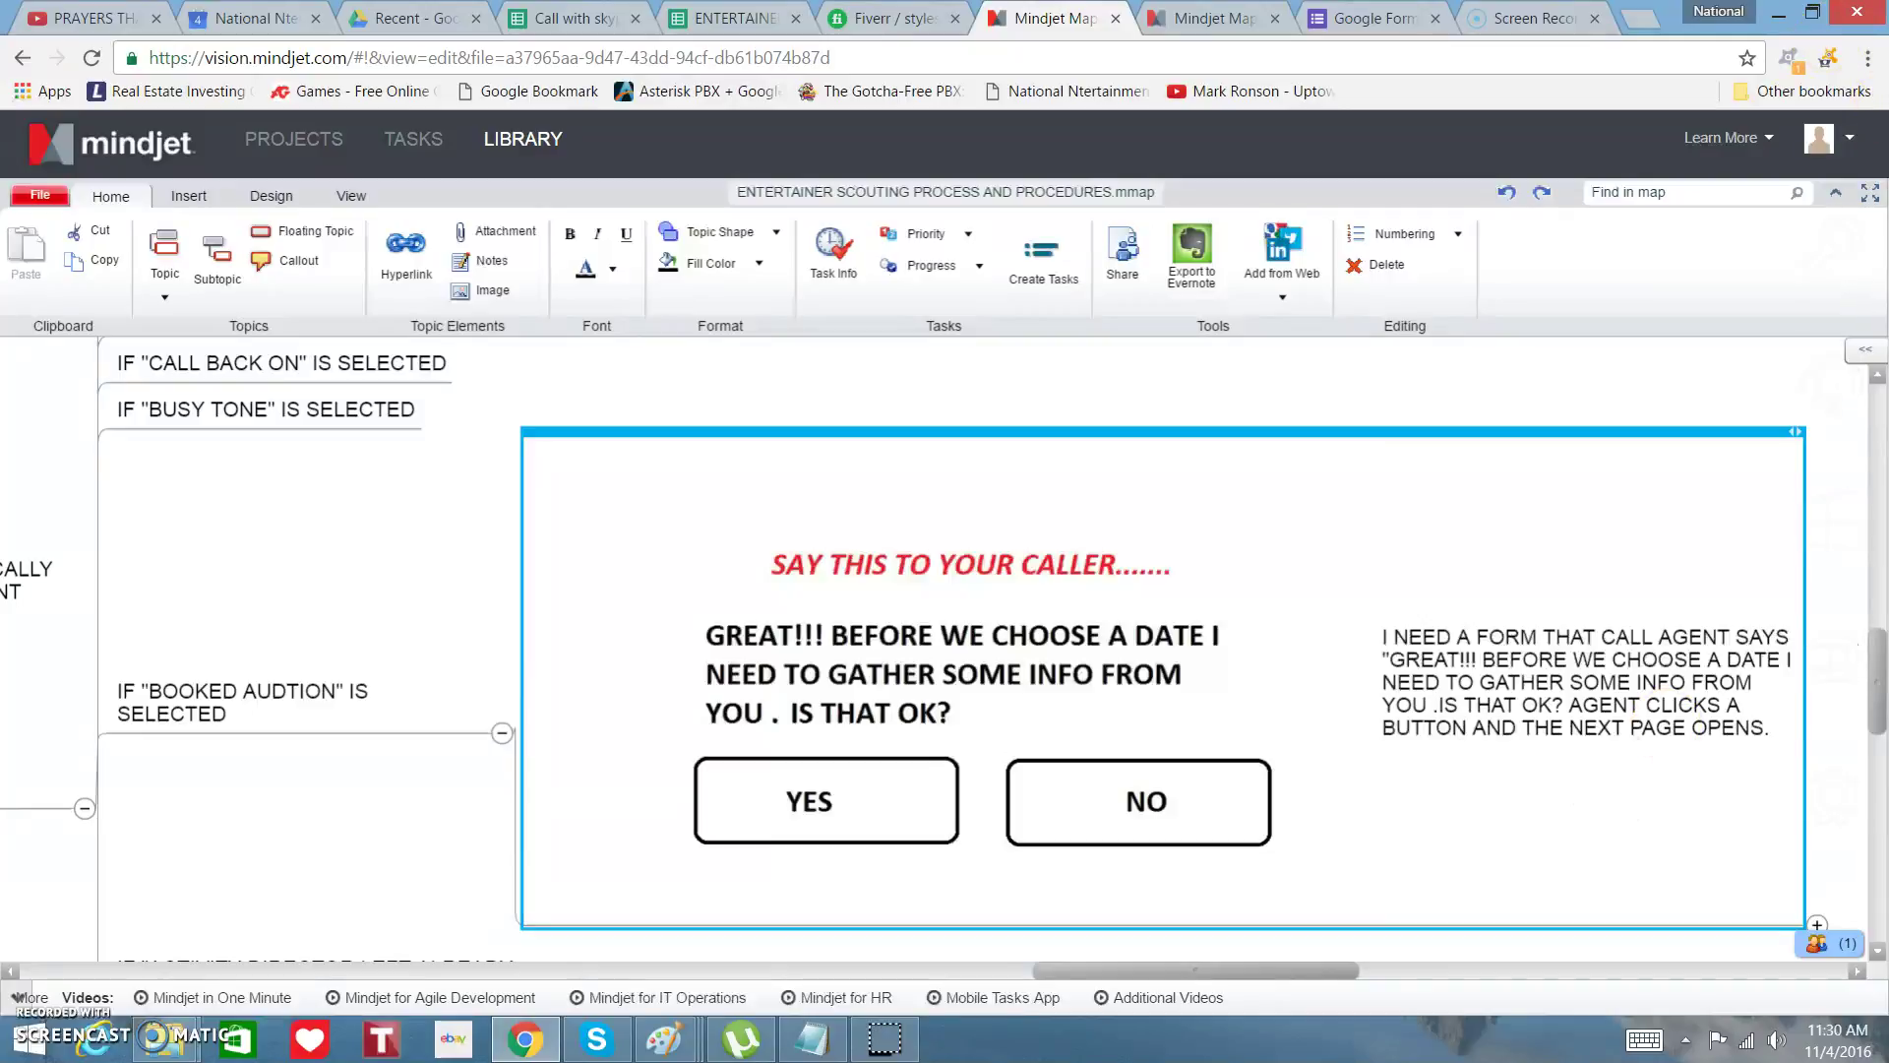
Show the Google Forms introduction page and return to the PRE-CLIENT MASTER LIST call spreadsheet.
{"action": "left_click", "coordinate": [1362, 21]}
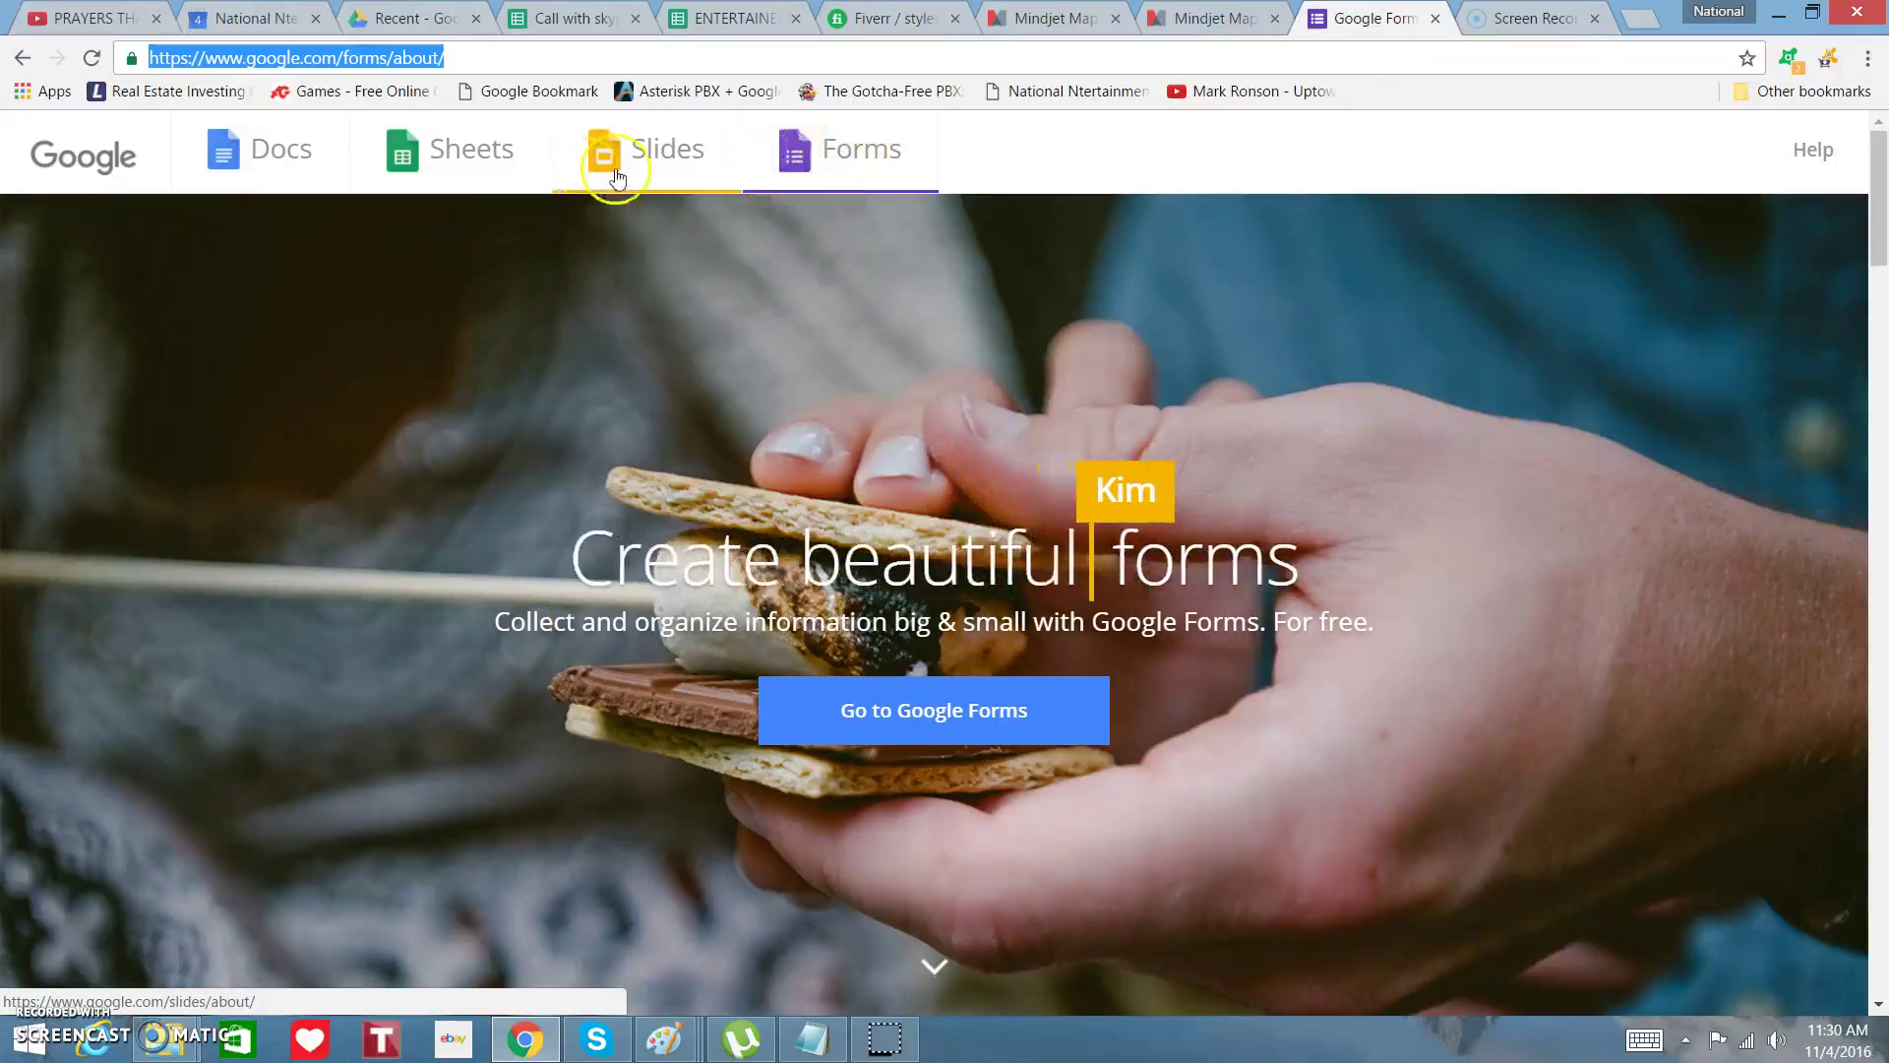
{"action": "left_click", "coordinate": [835, 160]}
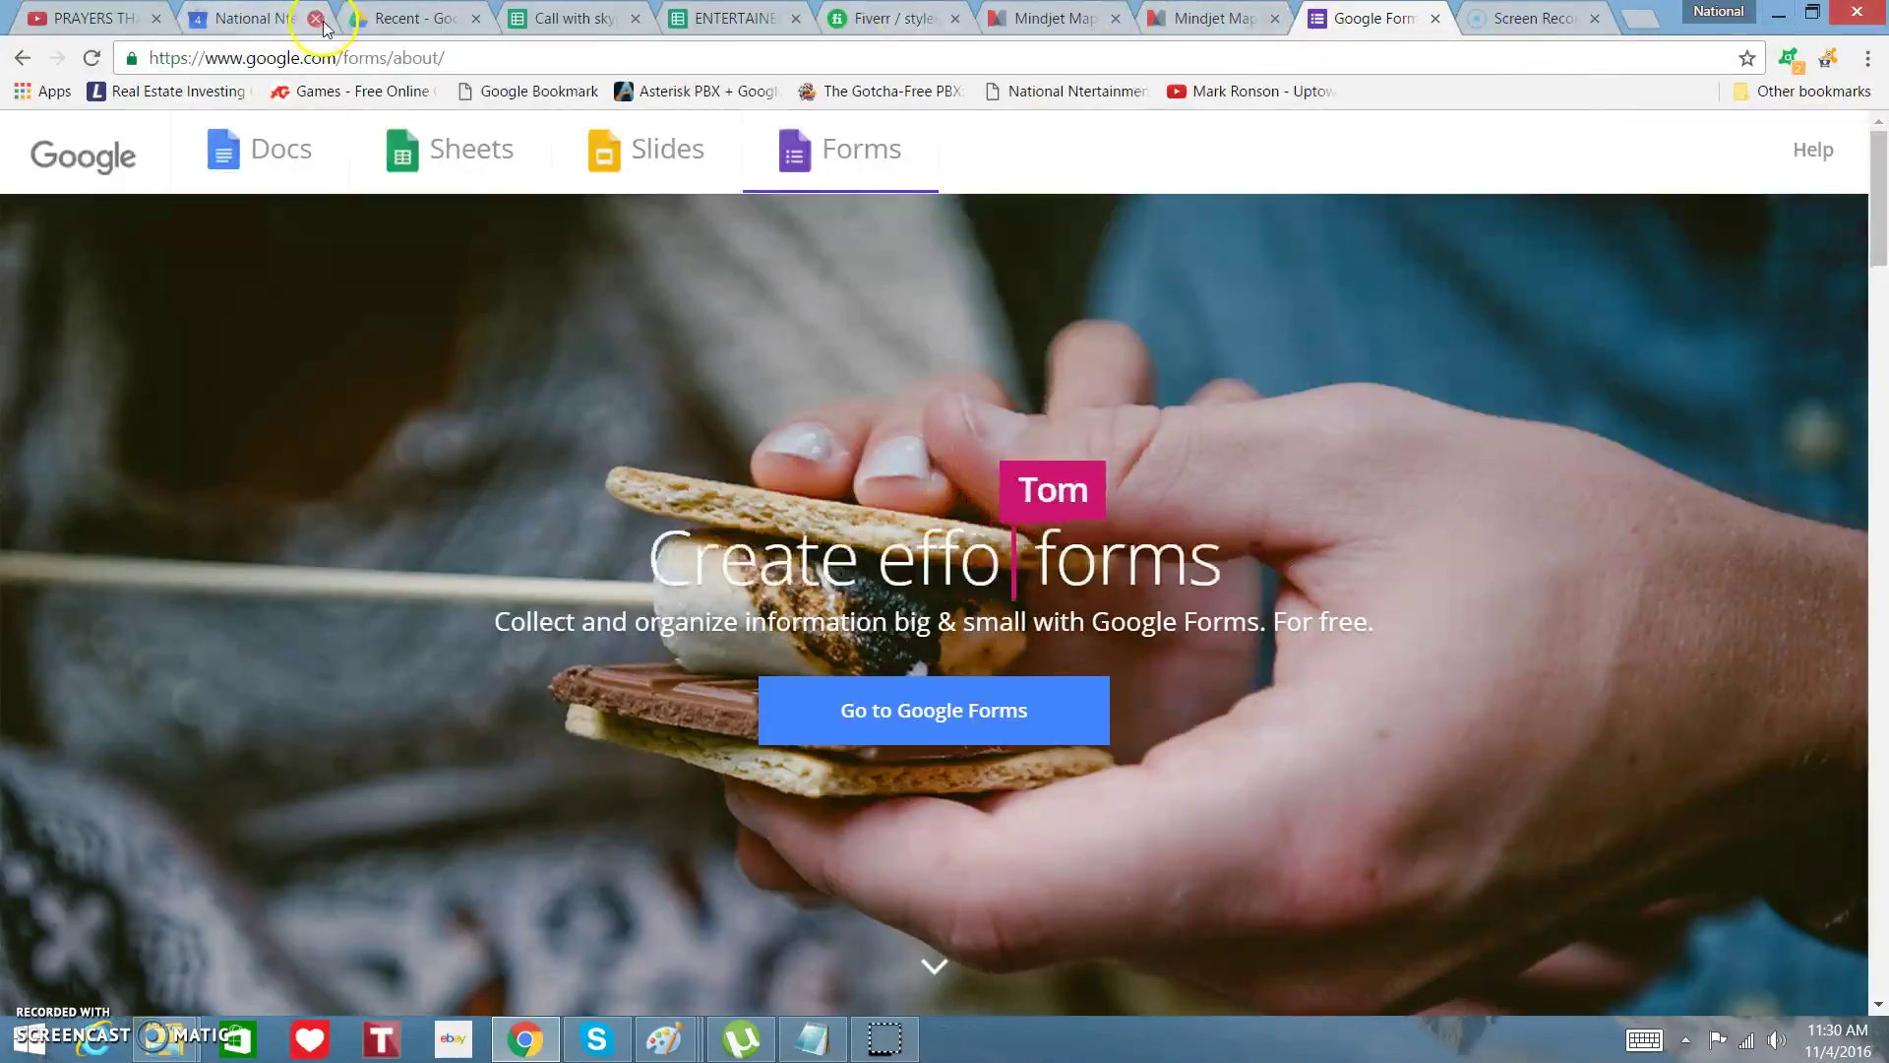
{"action": "left_click", "coordinate": [612, 19]}
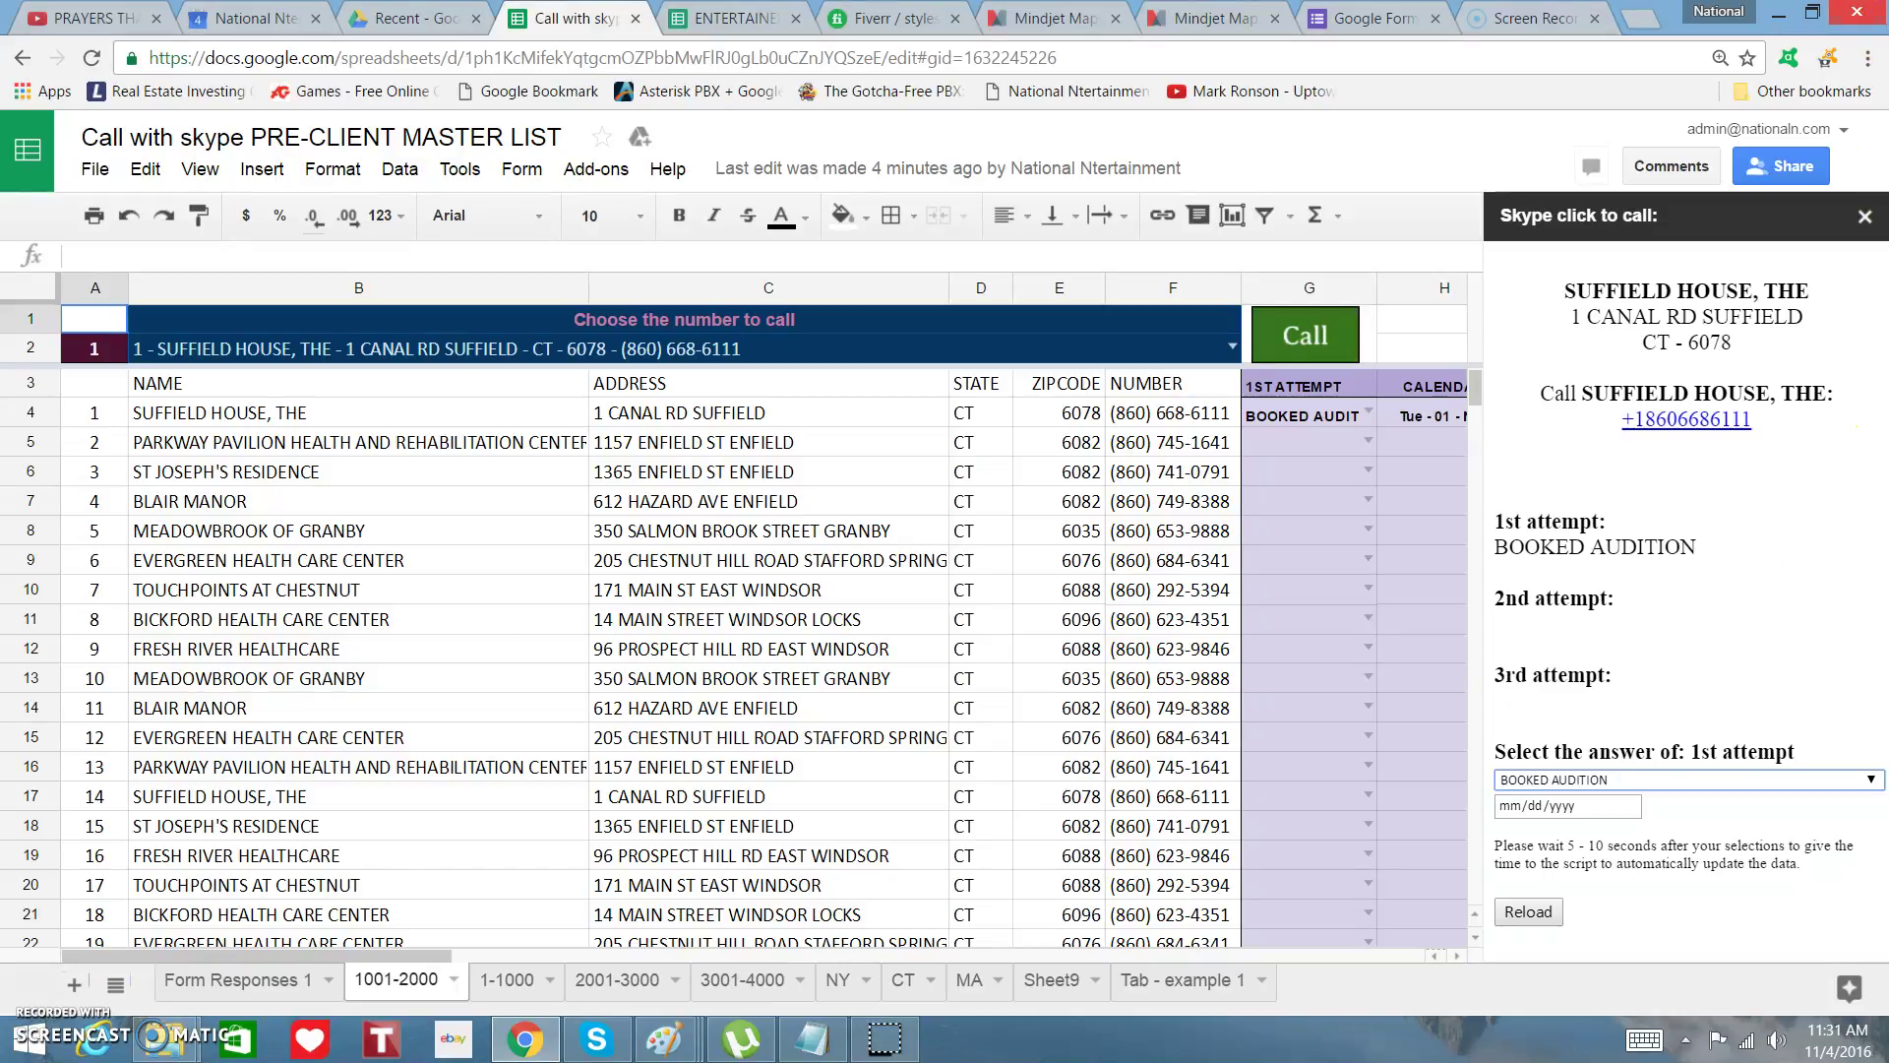
{"action": "mouse_move", "coordinate": [1874, 167]}
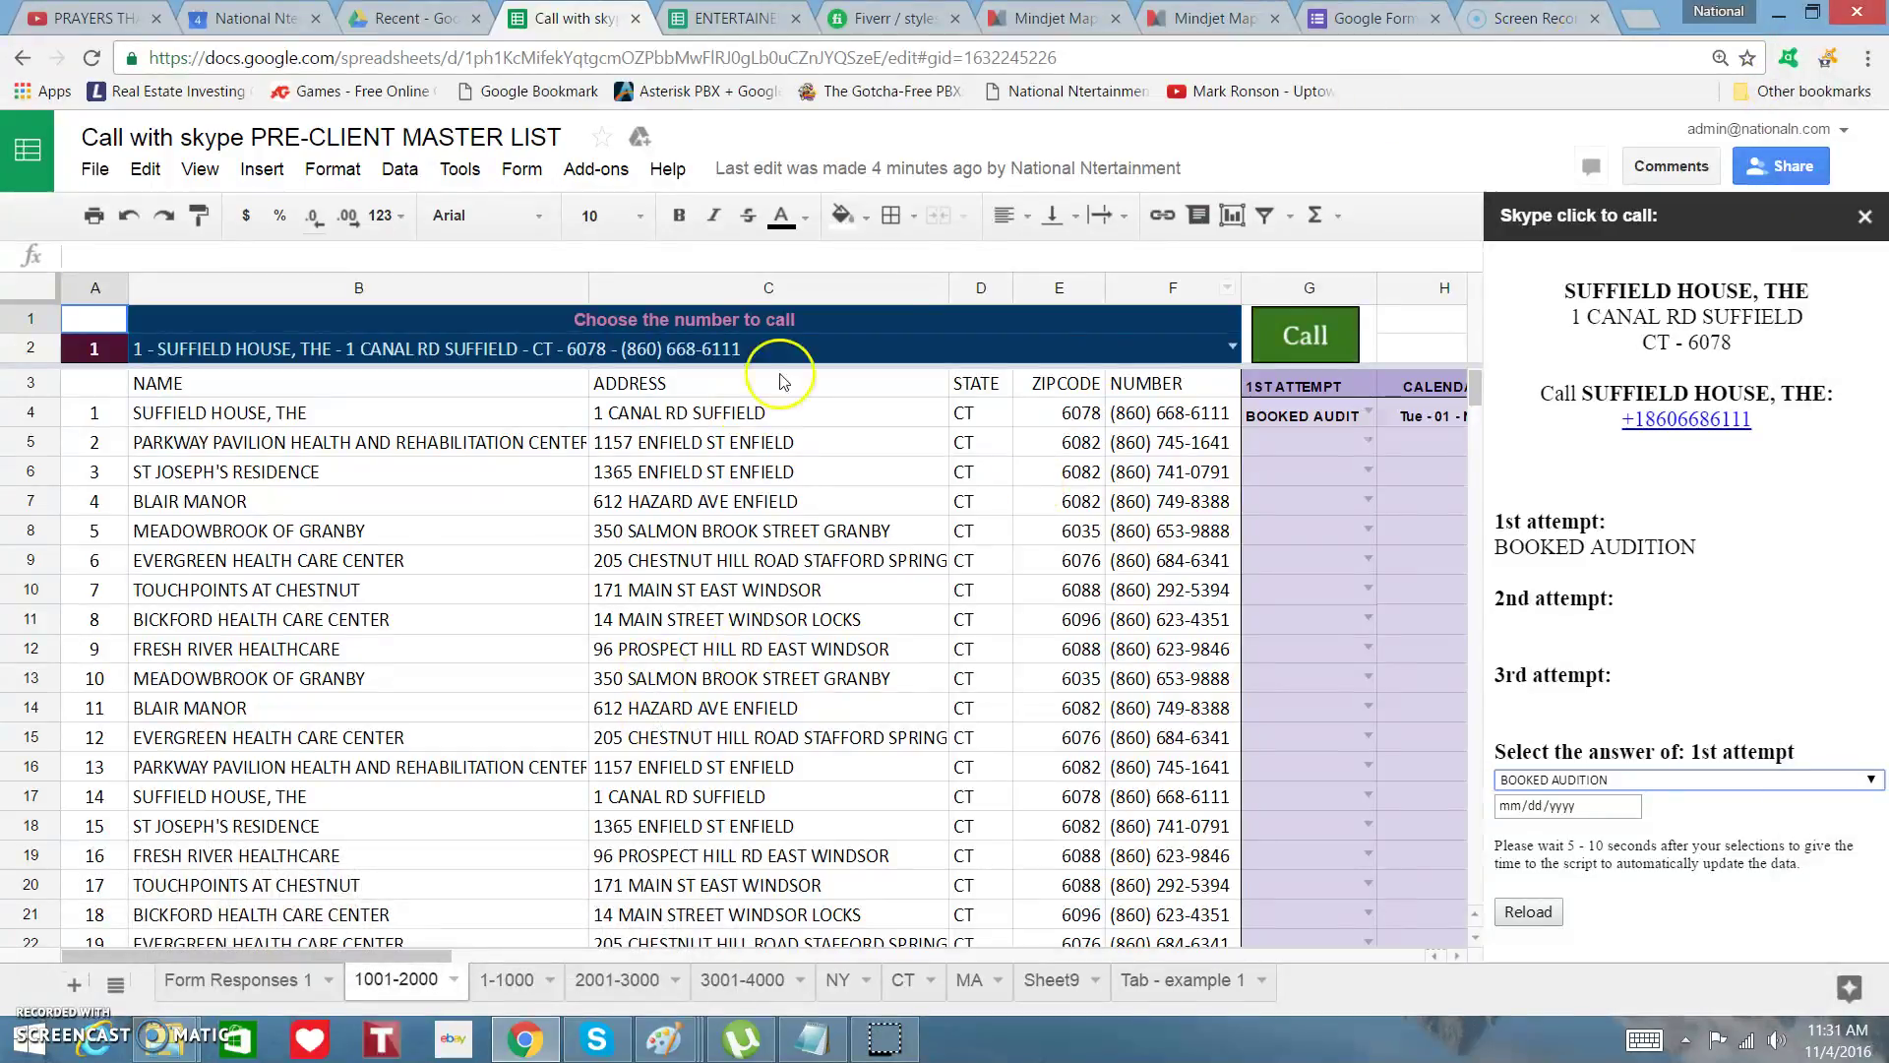
Return to the ENTERTAINER SCOUTING map and compare the "YES, IS CLICKED" and "NO, IS CLICKED" subtopics of the caller script.
{"action": "left_click", "coordinate": [1072, 21]}
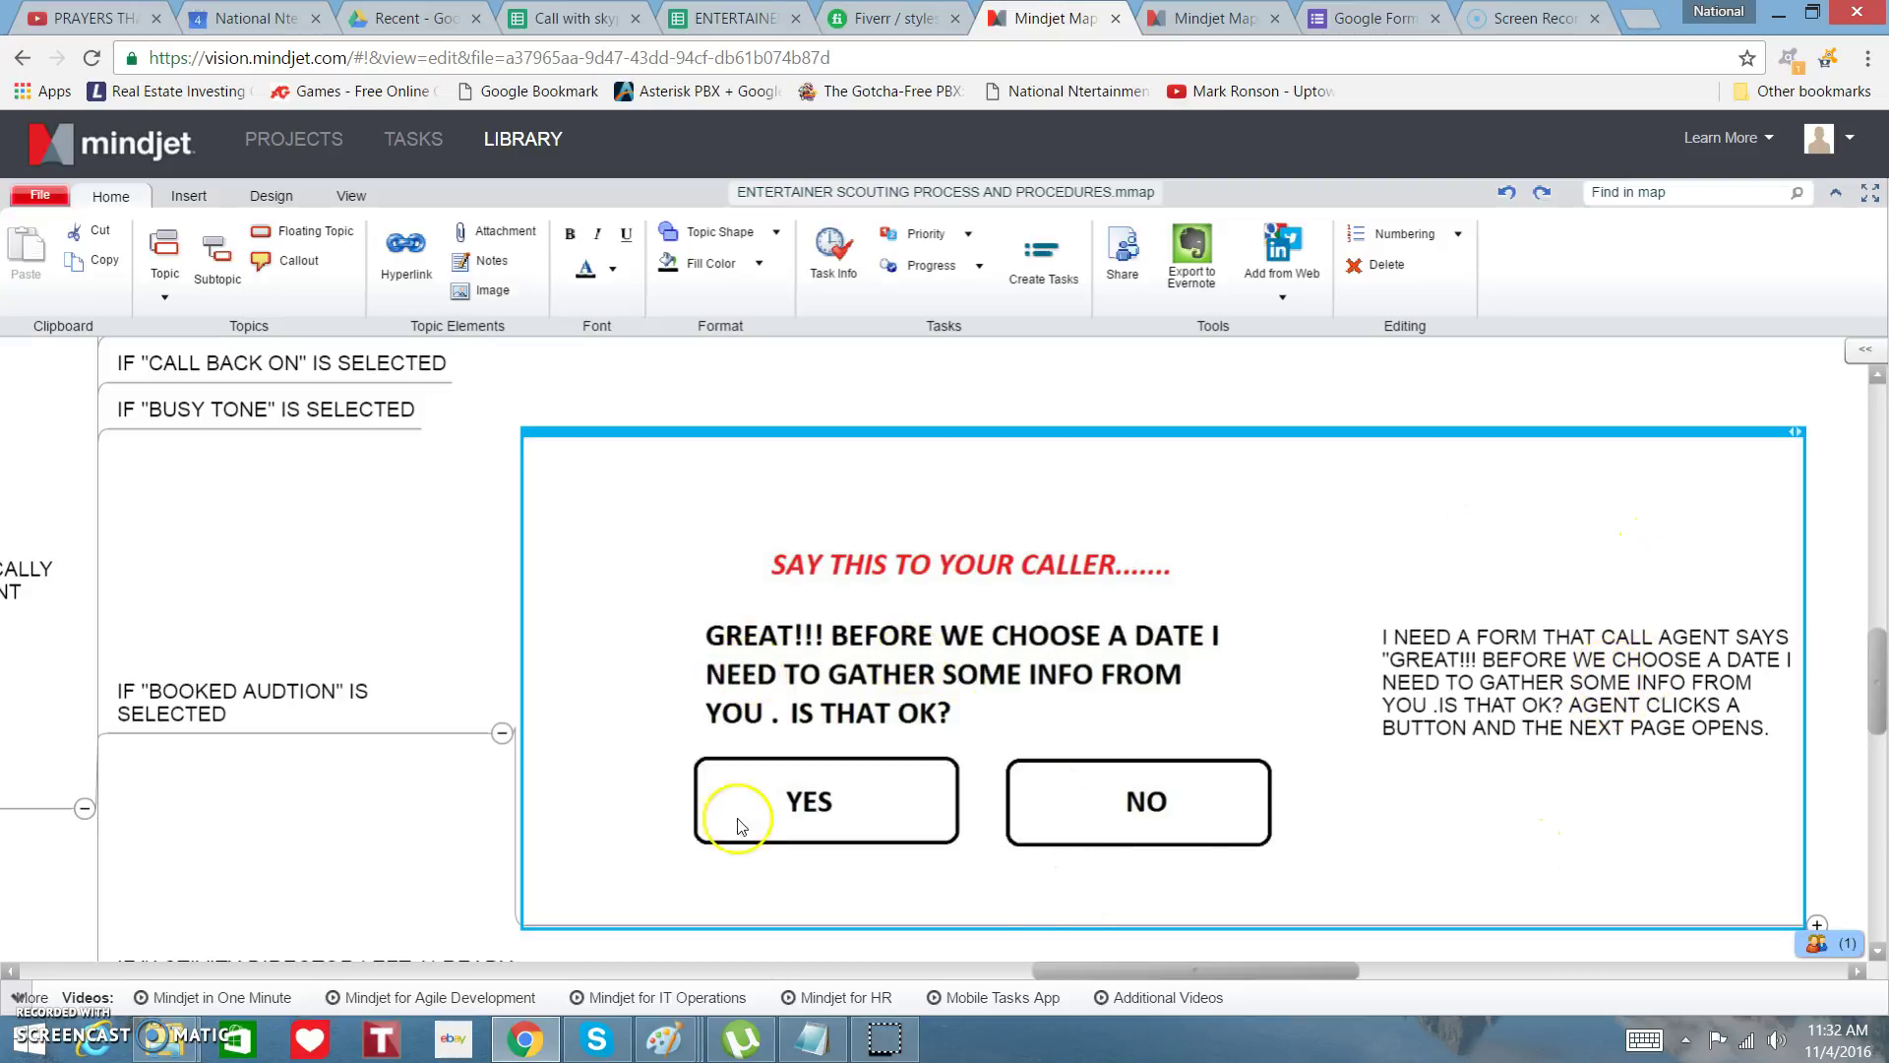
{"action": "key", "text": "Right"}
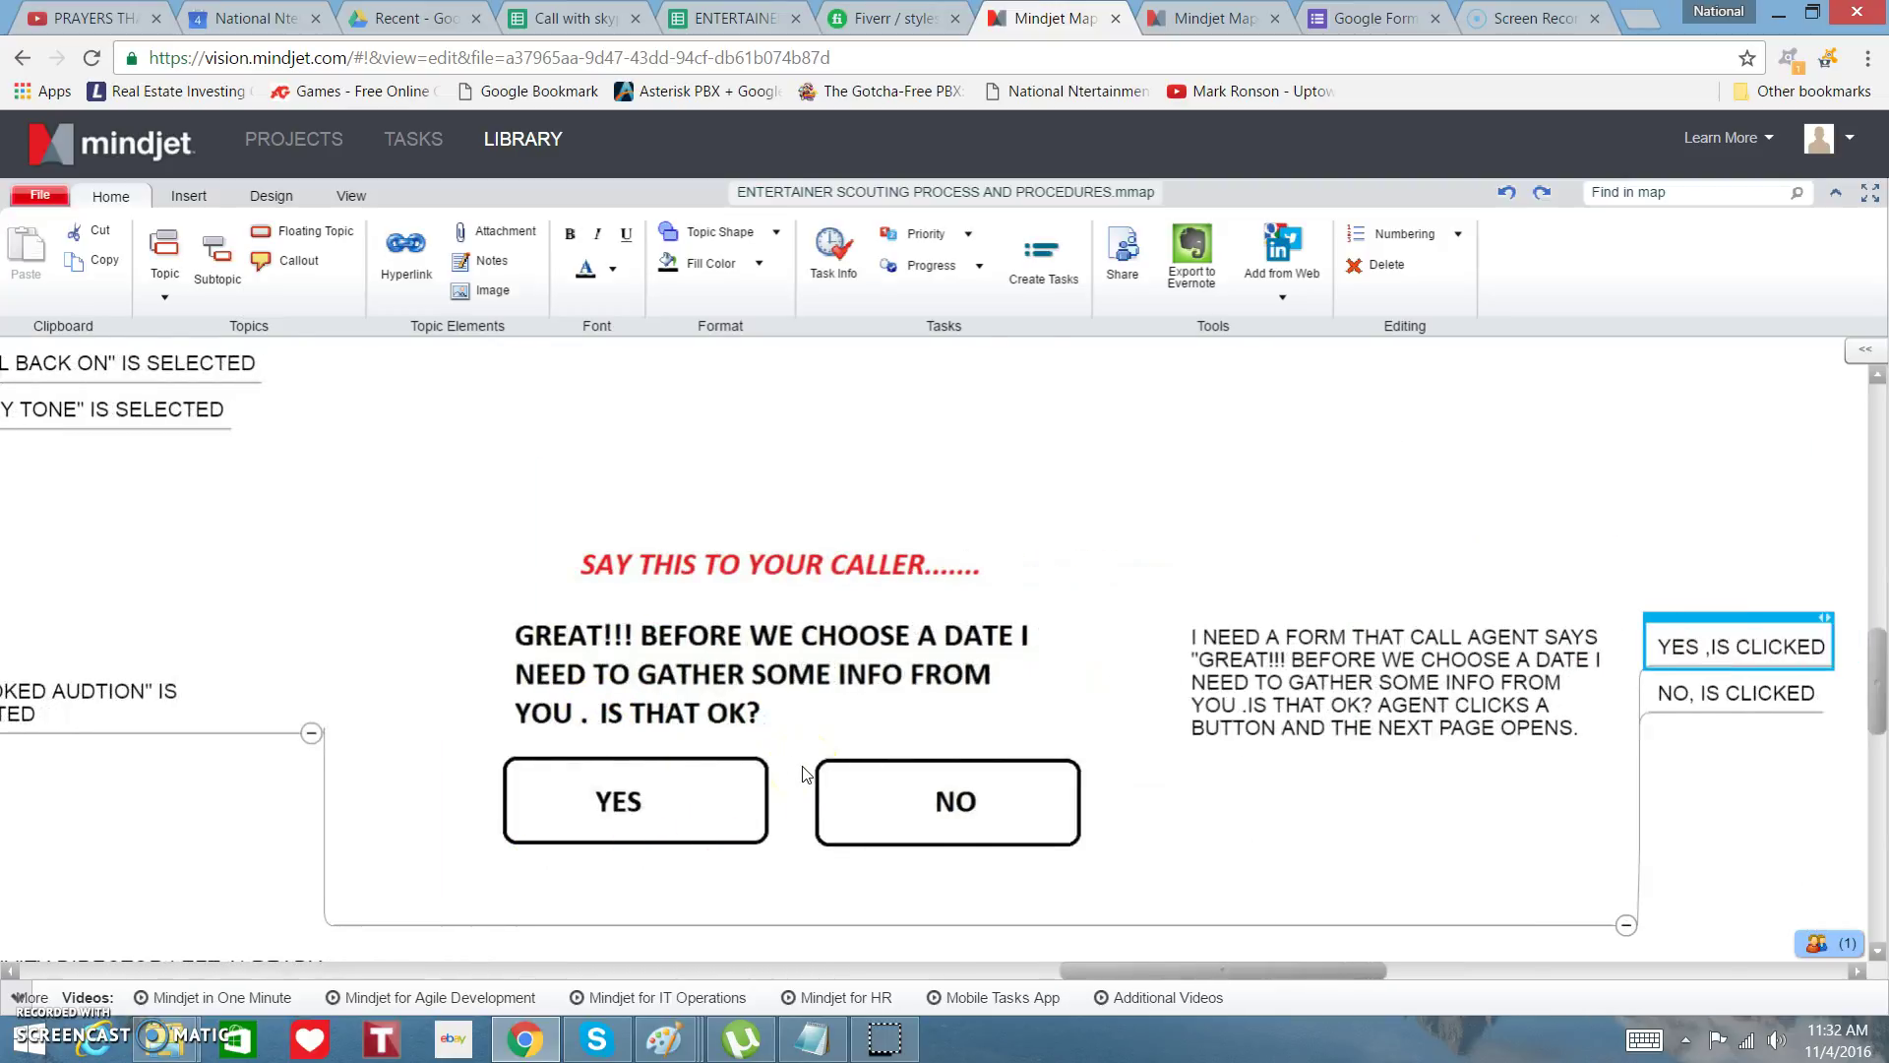
{"action": "key", "text": "Down"}
{"action": "key", "text": "Up"}
{"action": "key", "text": "Down"}
{"action": "key", "text": "Up"}
{"action": "key", "text": "Down"}
{"action": "key", "text": "Up"}
Bring the pre-client question form mockup beside the "YES, IS CLICKED" topic into view.
{"action": "scroll", "coordinate": [805, 774], "scroll_direction": "down", "scroll_amount": 4}
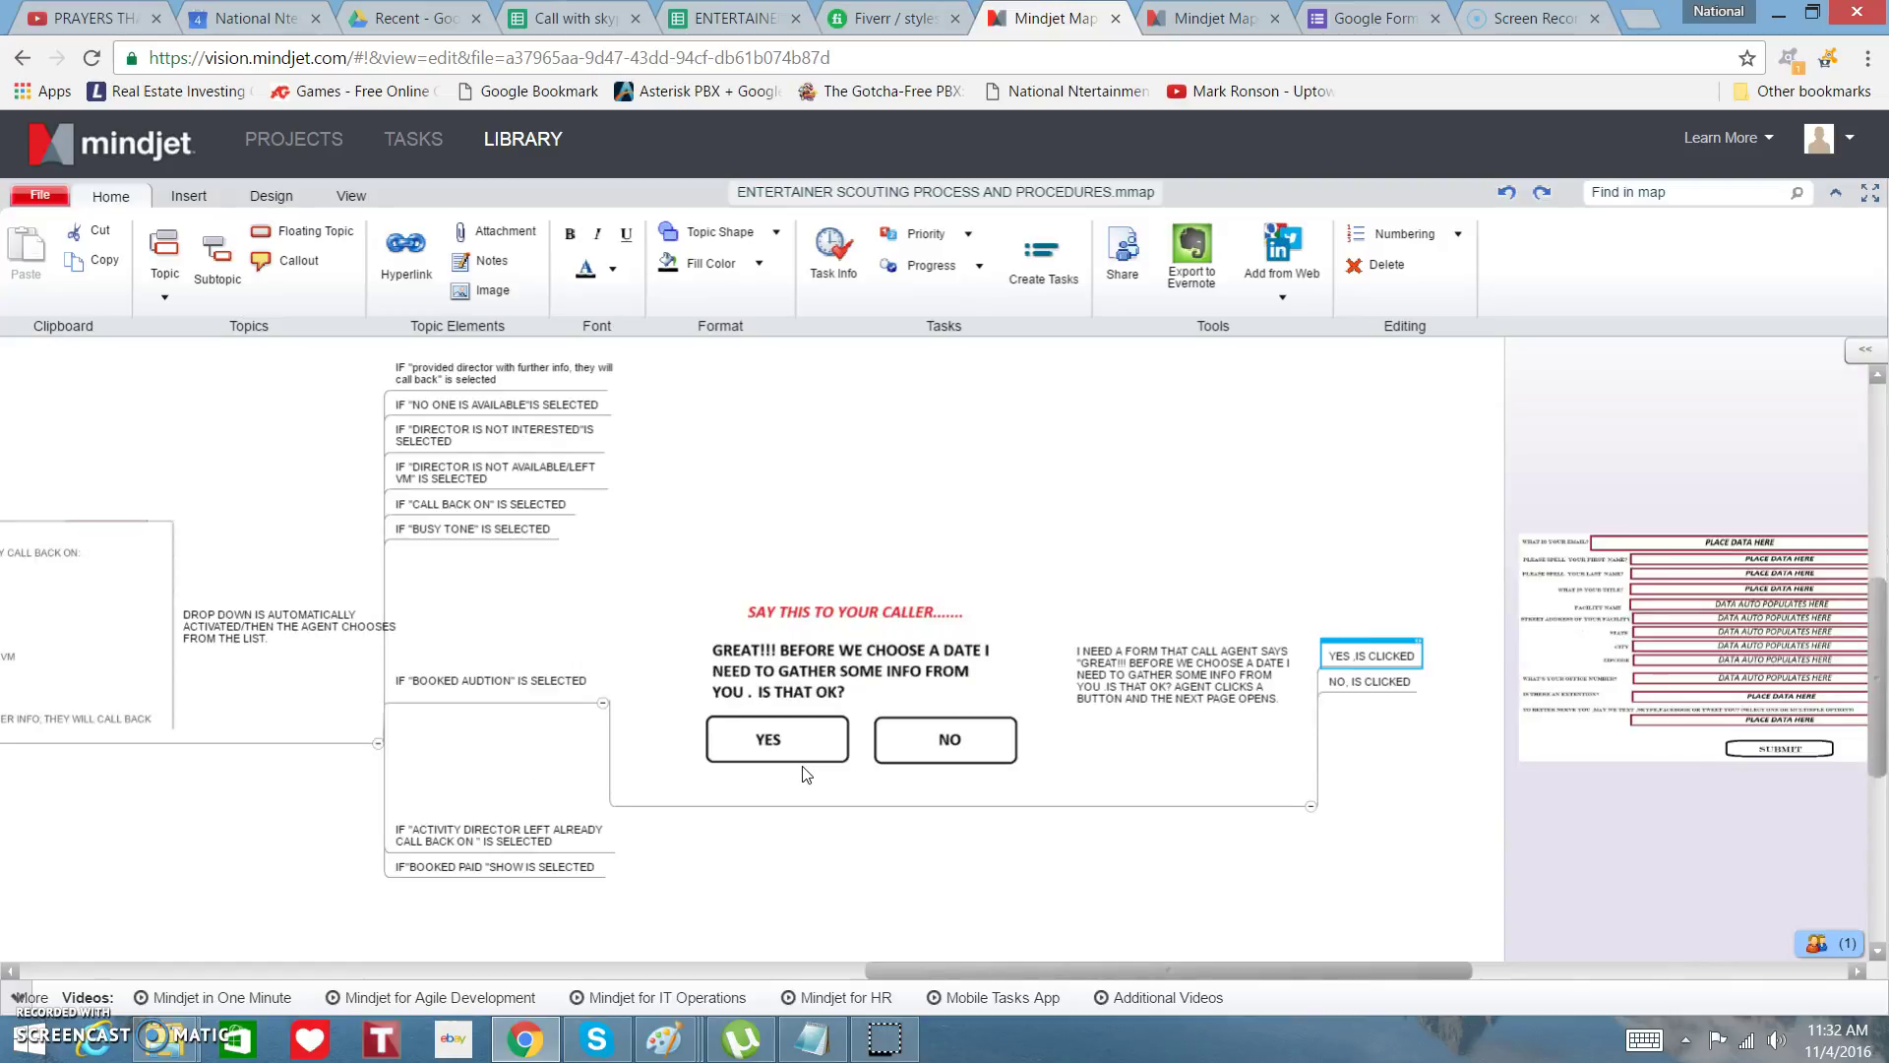
{"action": "scroll", "coordinate": [805, 774], "scroll_direction": "up", "scroll_amount": 2}
{"action": "key", "text": "ctrl+Right"}
{"action": "key", "text": "ctrl+Right"}
{"action": "key", "text": "ctrl+Right"}
{"action": "key", "text": "ctrl+Down"}
{"action": "key", "text": "ctrl+Down"}
{"action": "key", "text": "ctrl+Down"}
{"action": "key", "text": "ctrl+Down"}
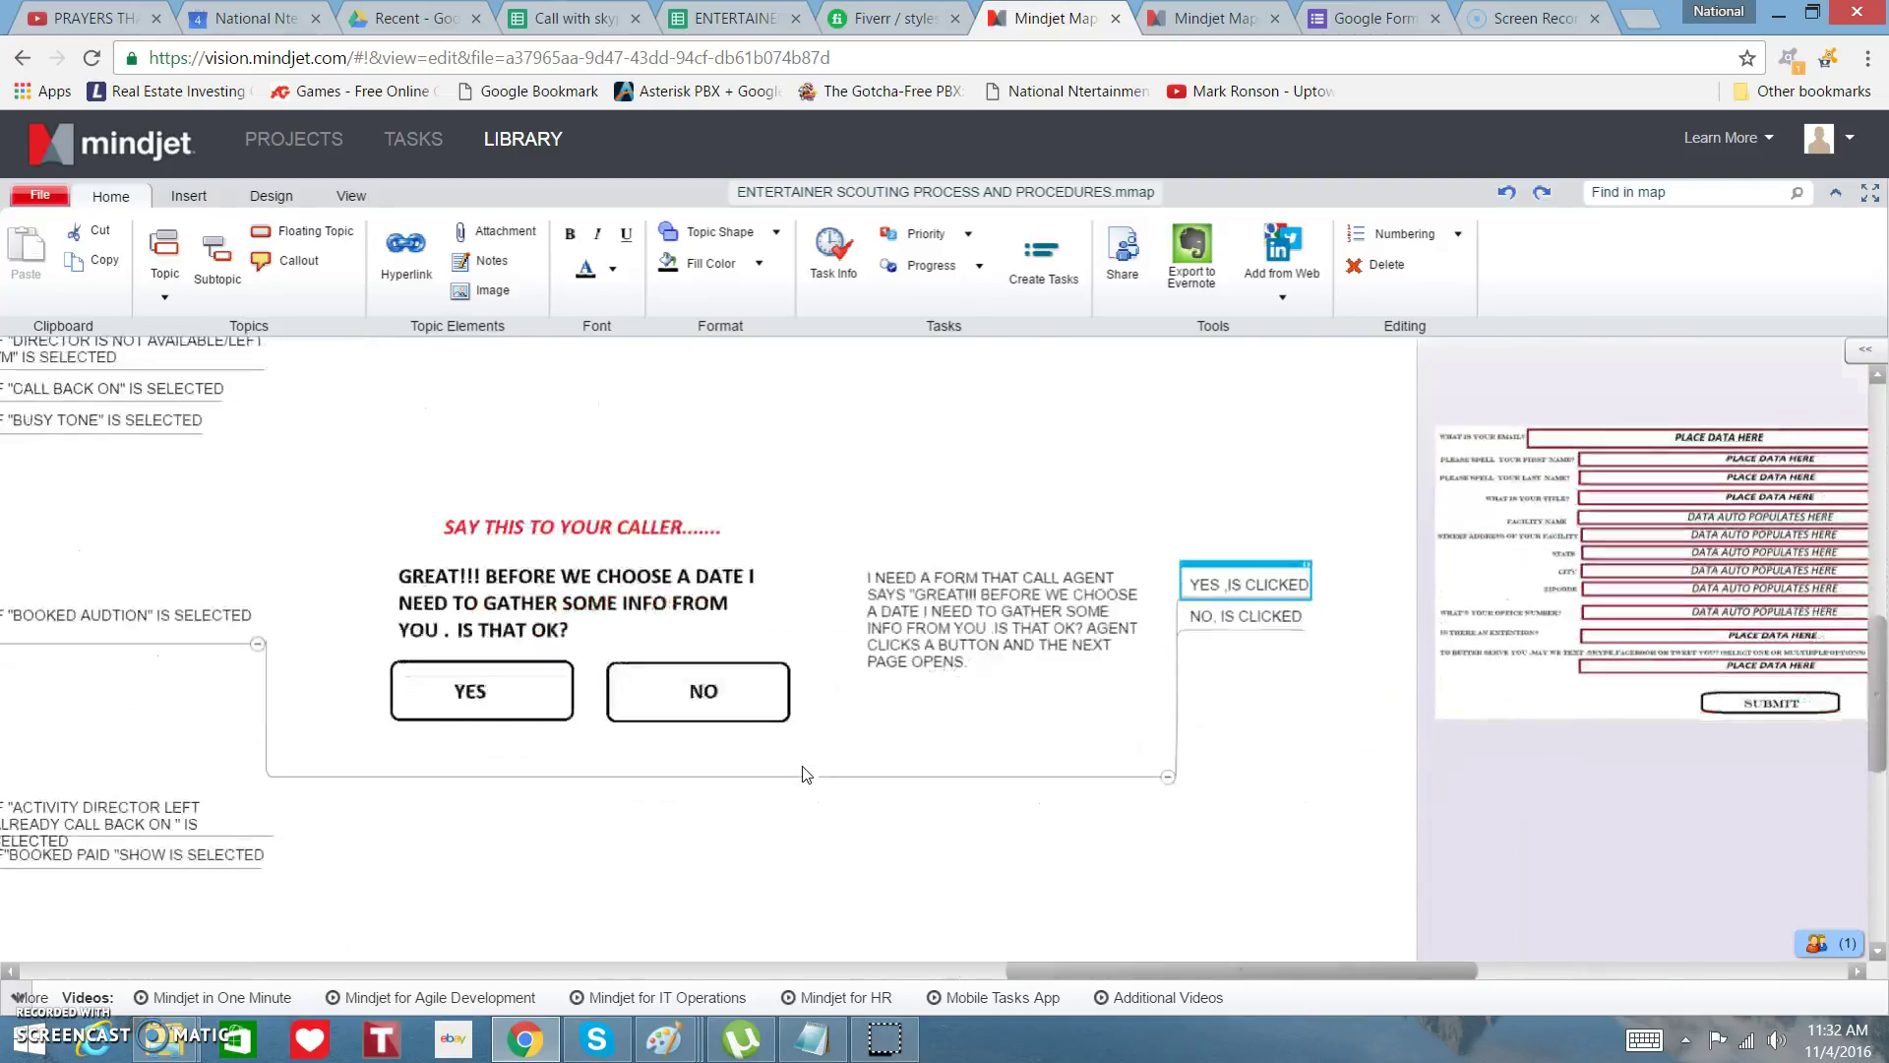
{"action": "key", "text": "ctrl+Up"}
{"action": "key", "text": "ctrl+Right"}
{"action": "key", "text": "ctrl+Right"}
{"action": "key", "text": "ctrl+Right"}
{"action": "key", "text": "ctrl+Right"}
{"action": "key", "text": "ctrl+Right"}
{"action": "key", "text": "ctrl+Right"}
{"action": "key", "text": "ctrl+Right"}
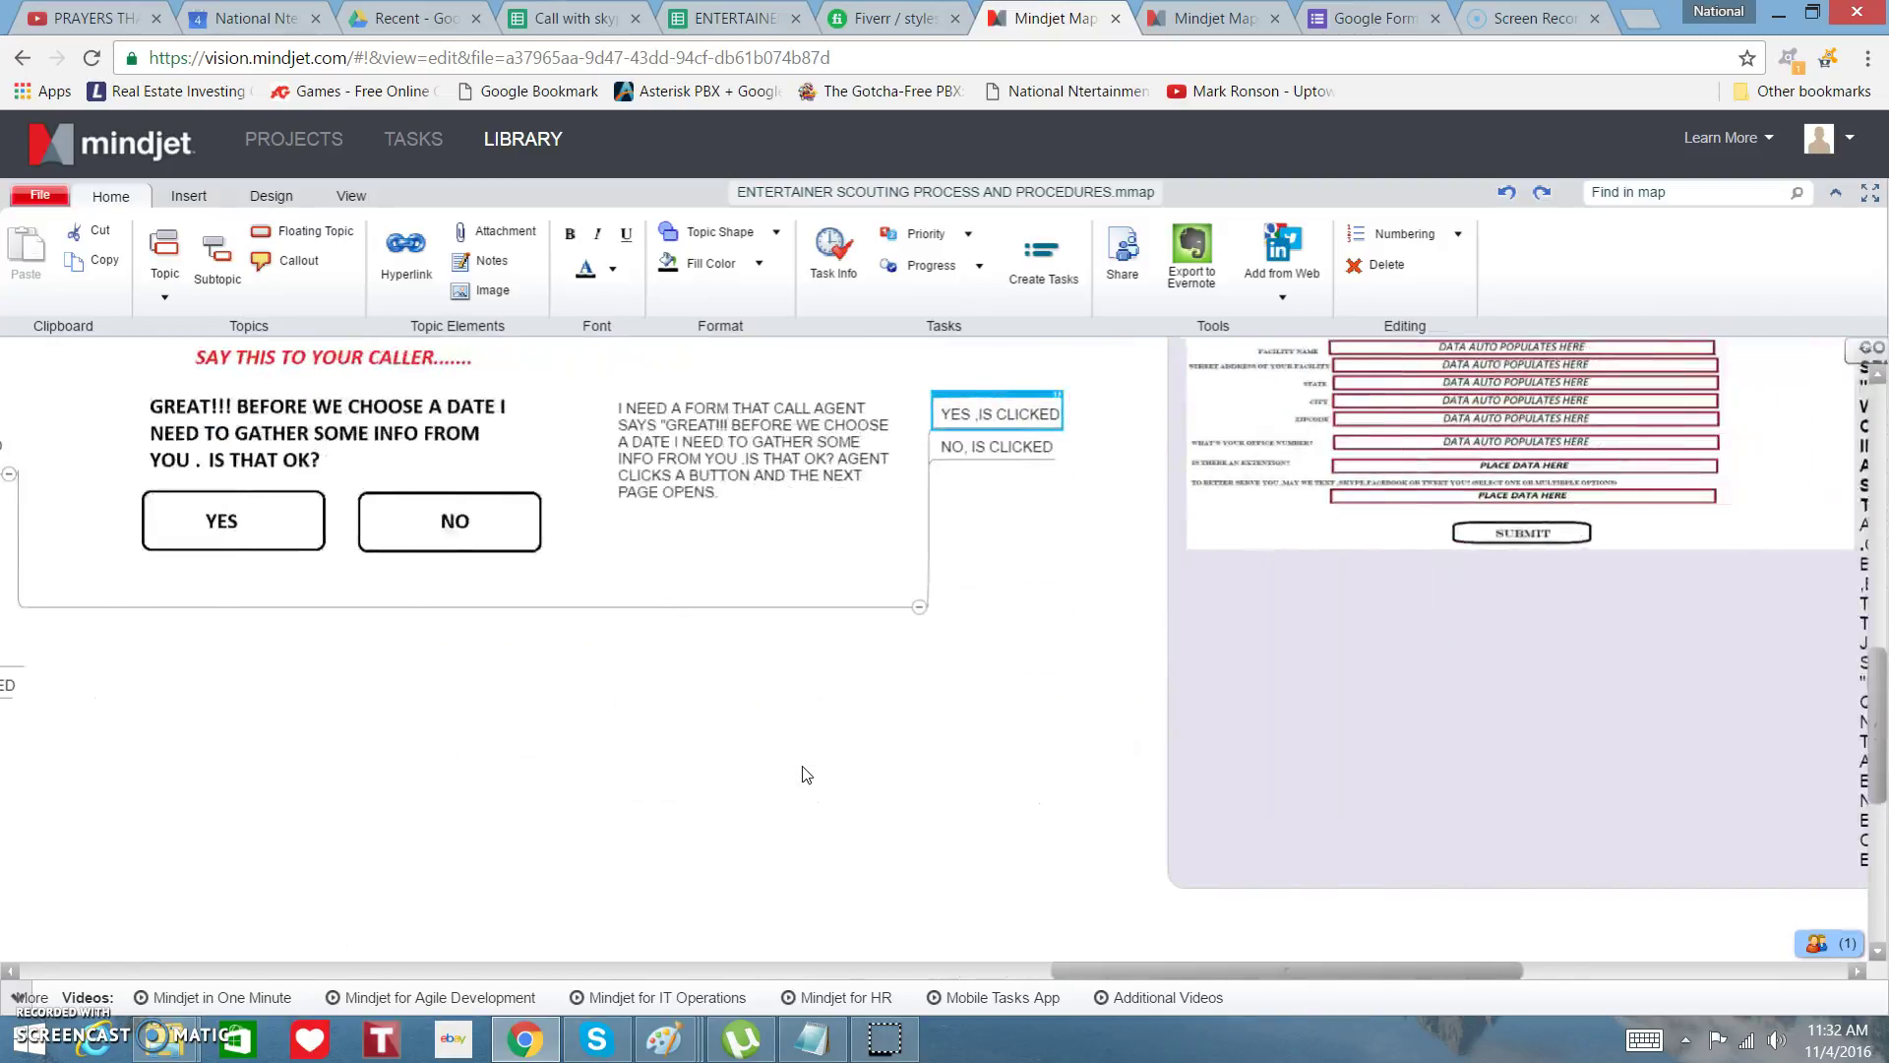
{"action": "key", "text": "ctrl+Up"}
{"action": "key", "text": "ctrl+Up"}
{"action": "key", "text": "ctrl+Up"}
{"action": "key", "text": "ctrl+Right"}
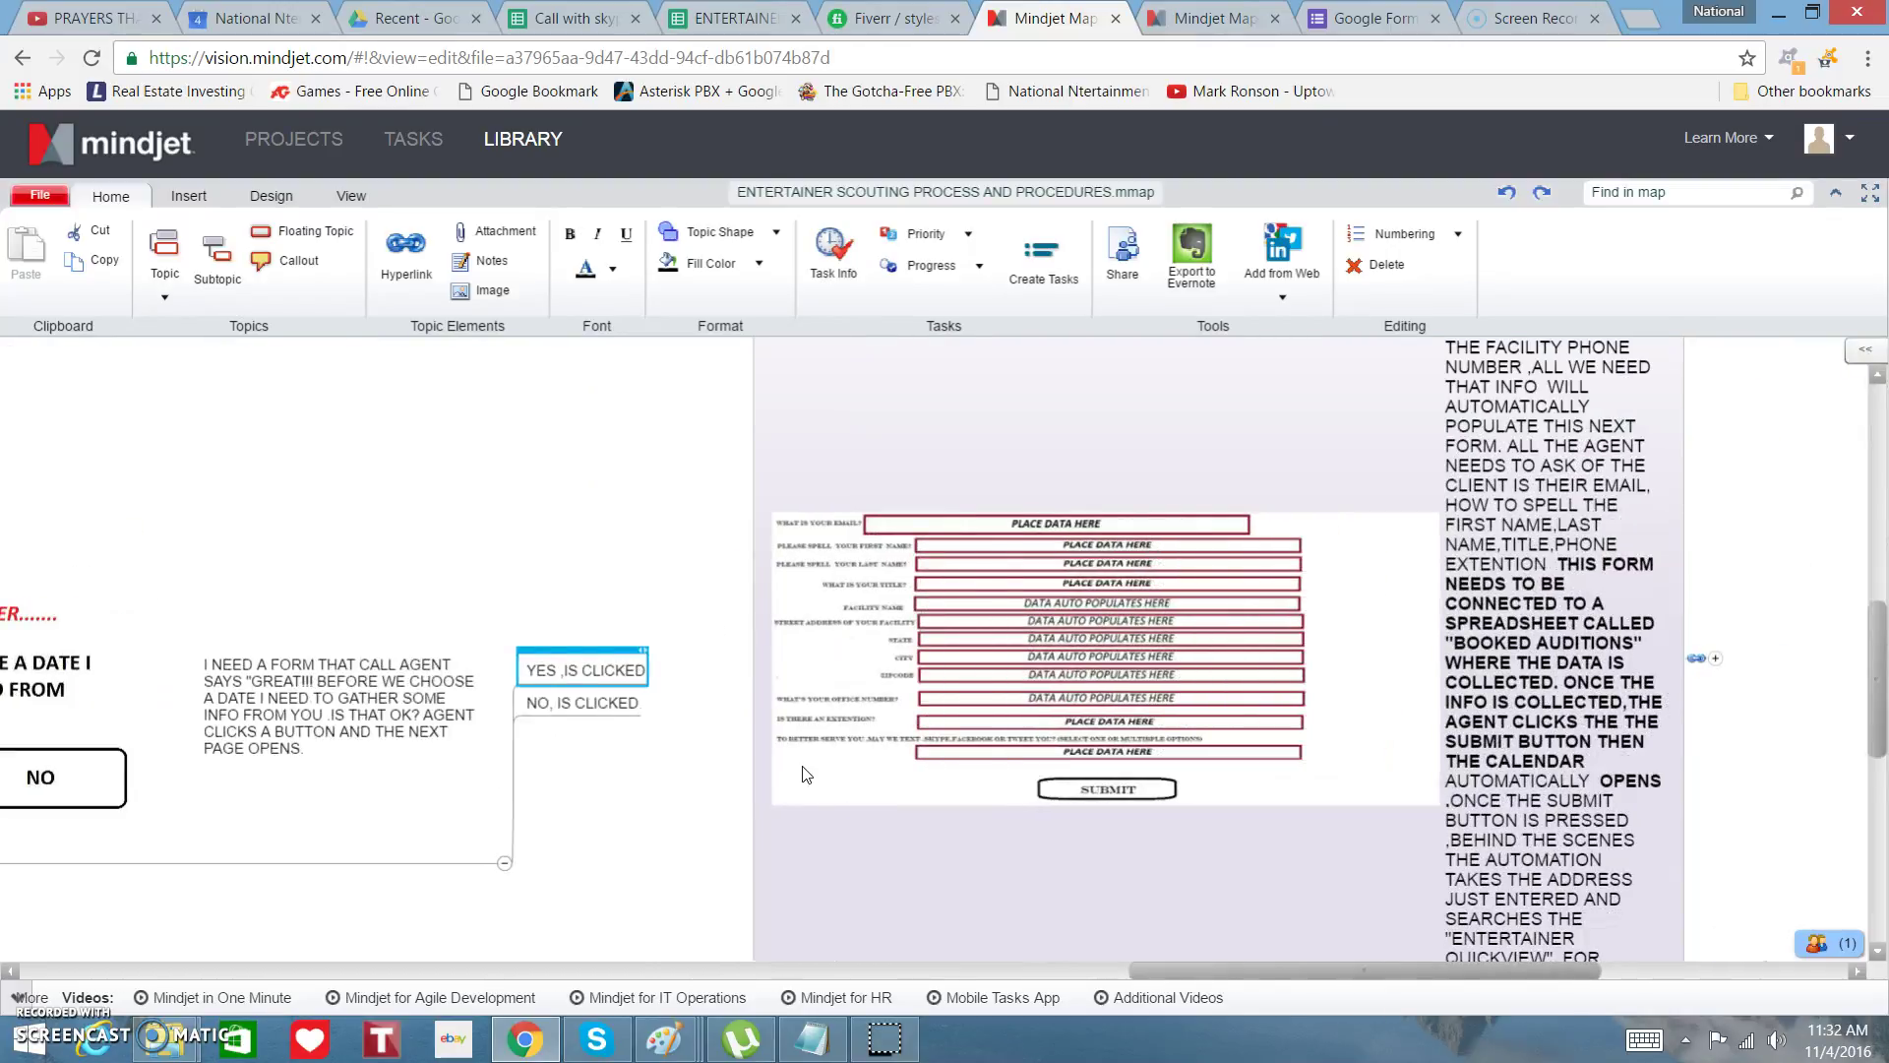
Check the calendar topic that follows the pre-client question form and return to the form topic.
{"action": "left_click", "coordinate": [1171, 844]}
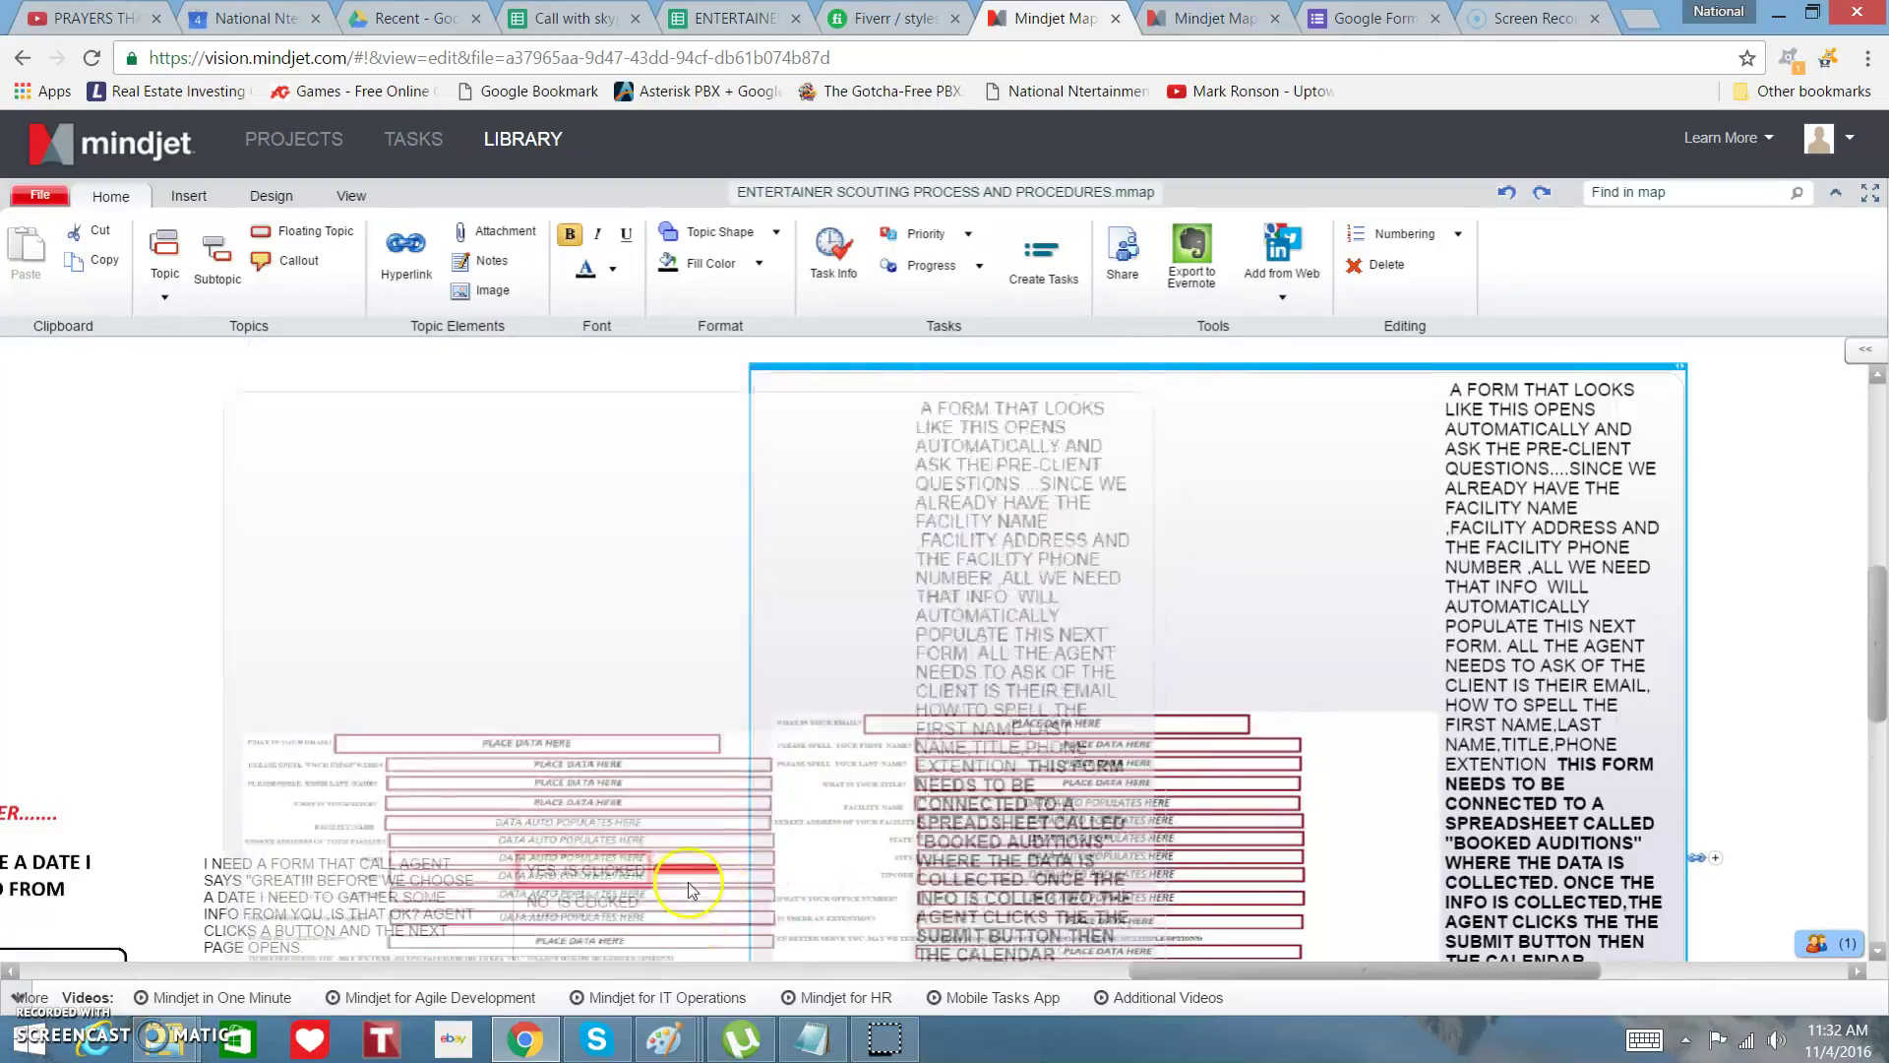
{"action": "key", "text": "Right"}
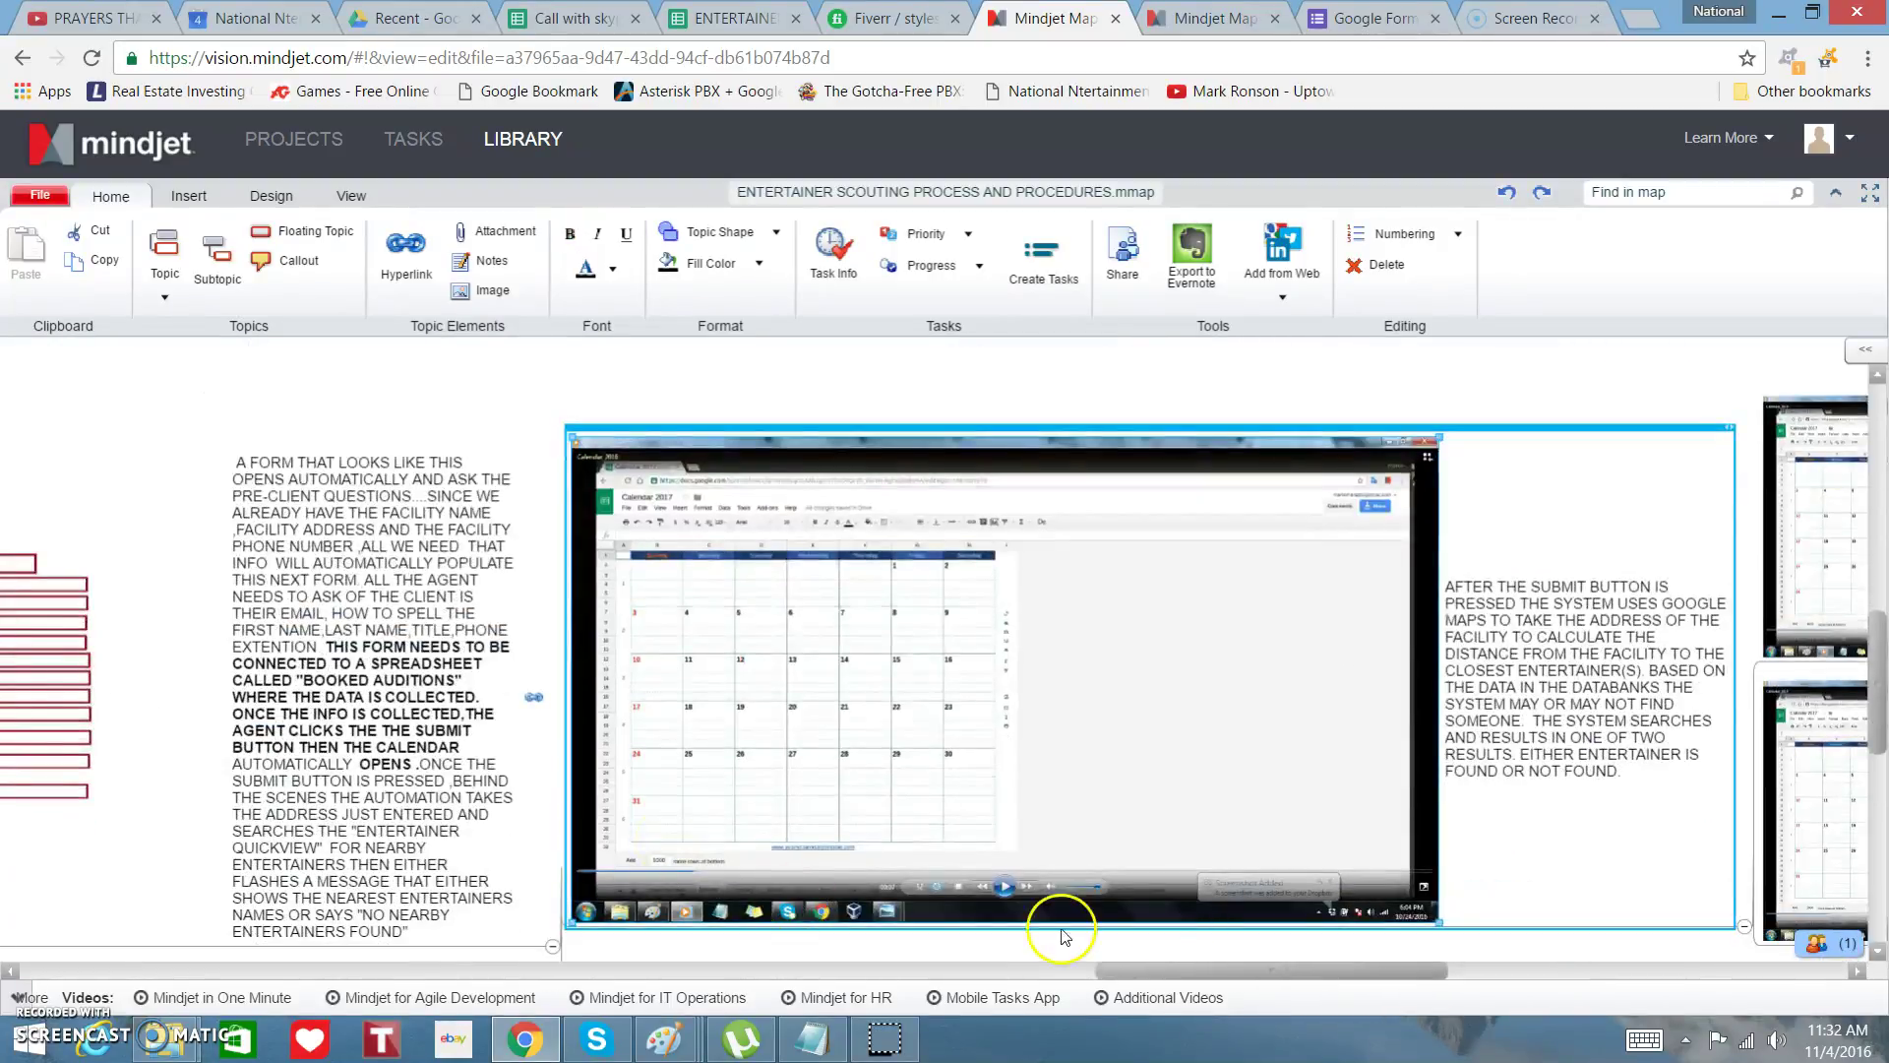
{"action": "key", "text": "Left"}
{"action": "key", "text": "Left"}
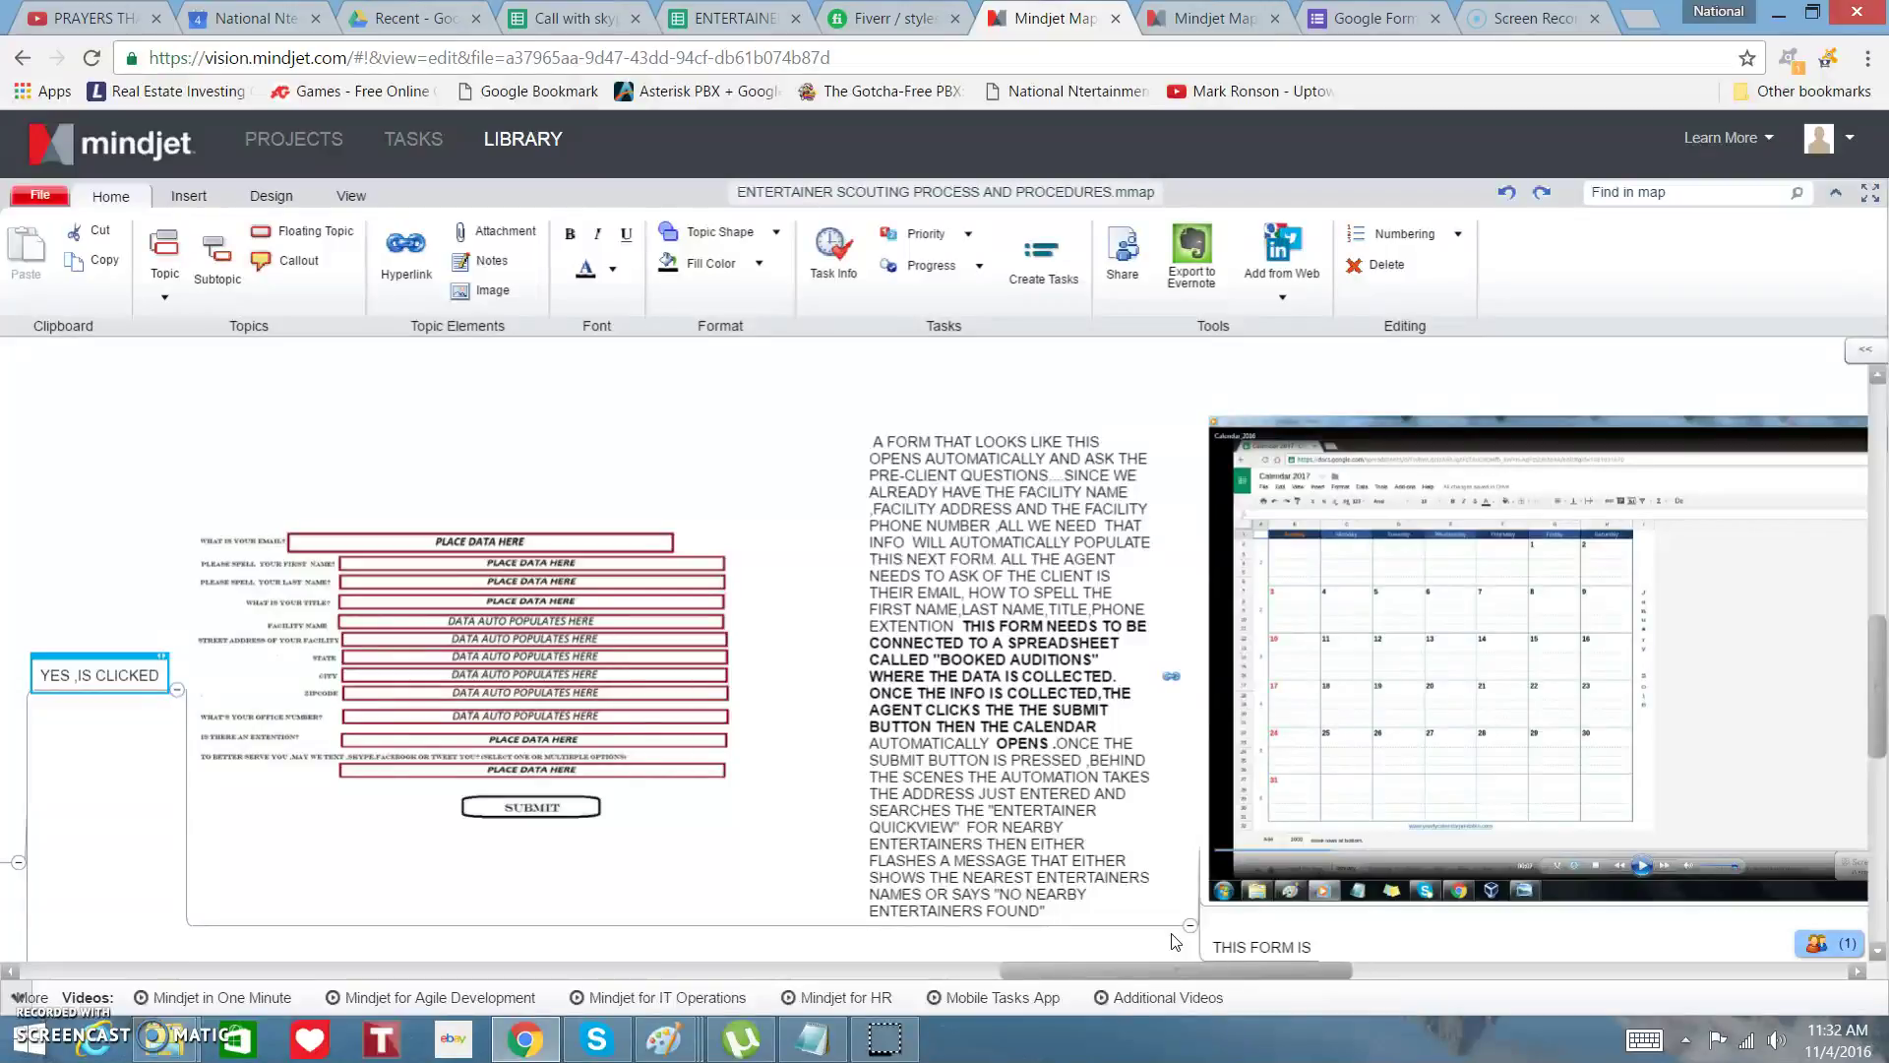
{"action": "key", "text": "Right"}
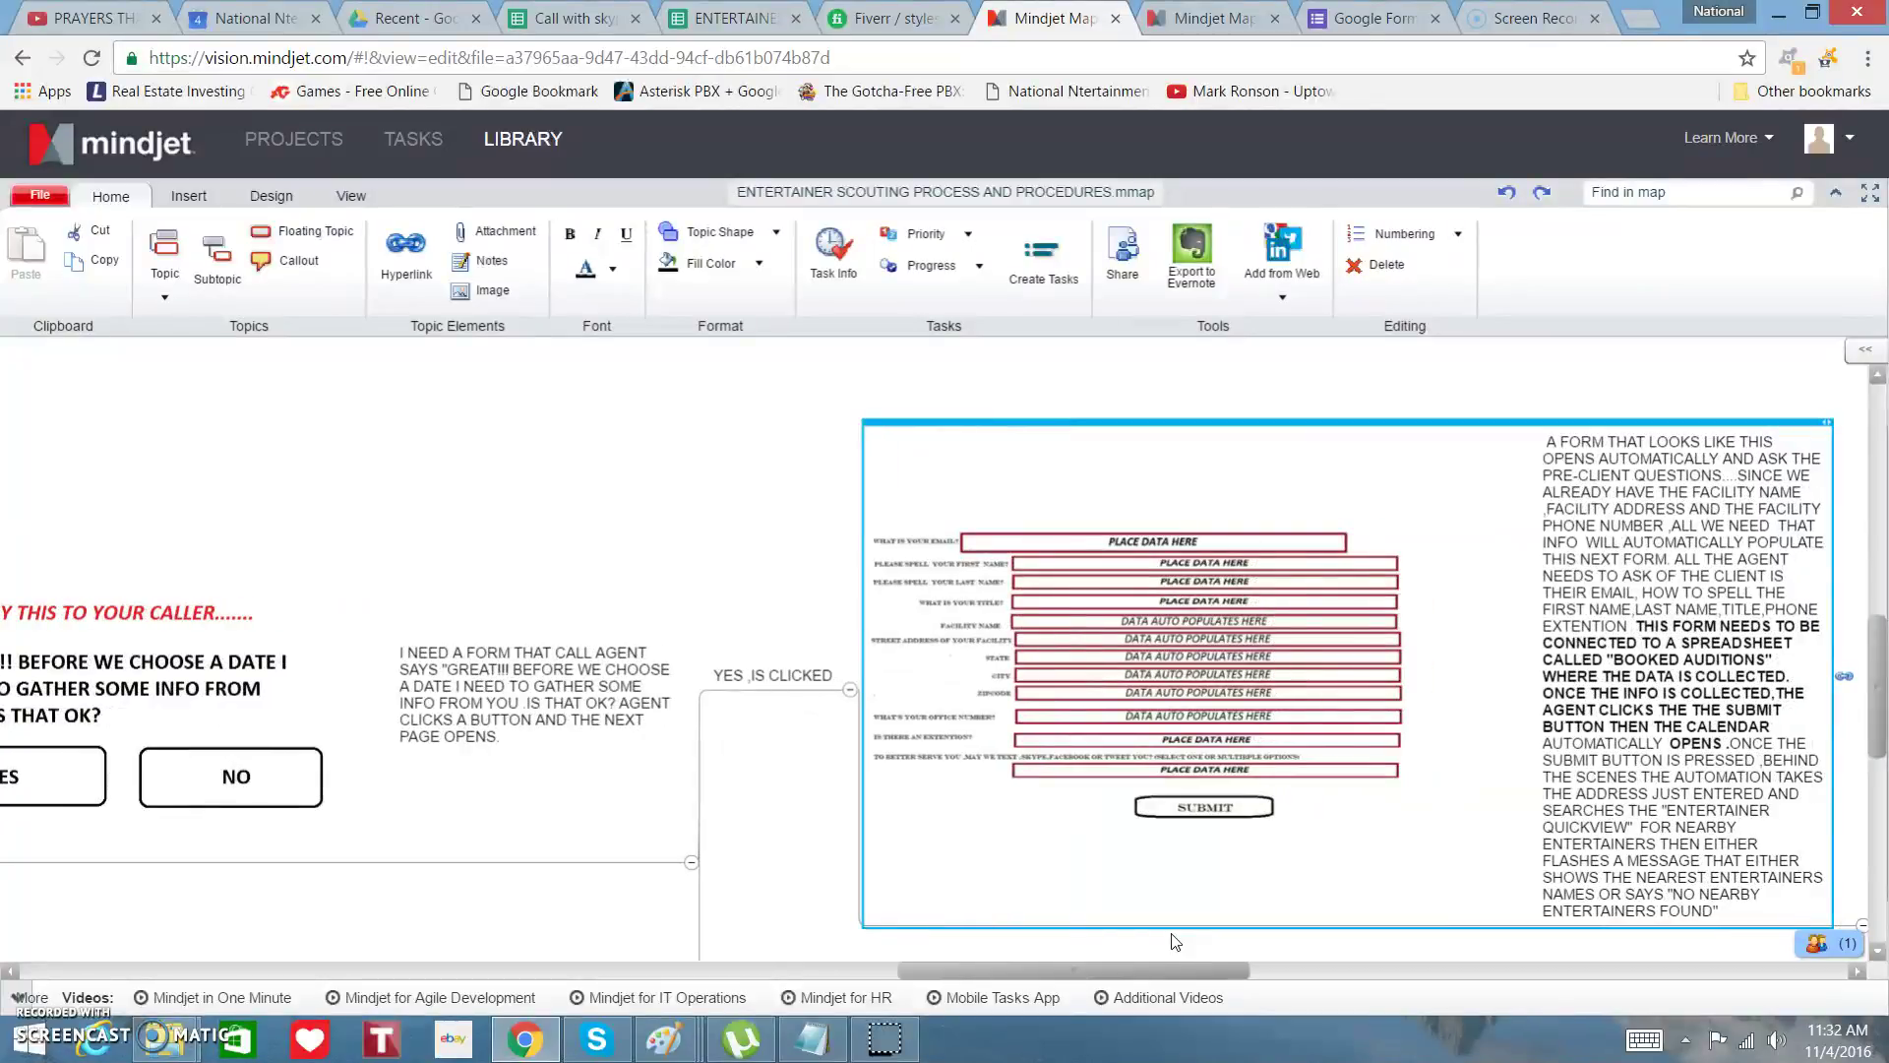
Examine the pre-client form's fields, its SUBMIT button and the description of how it should work.
{"action": "scroll", "coordinate": [1176, 942], "scroll_direction": "up", "scroll_amount": 6}
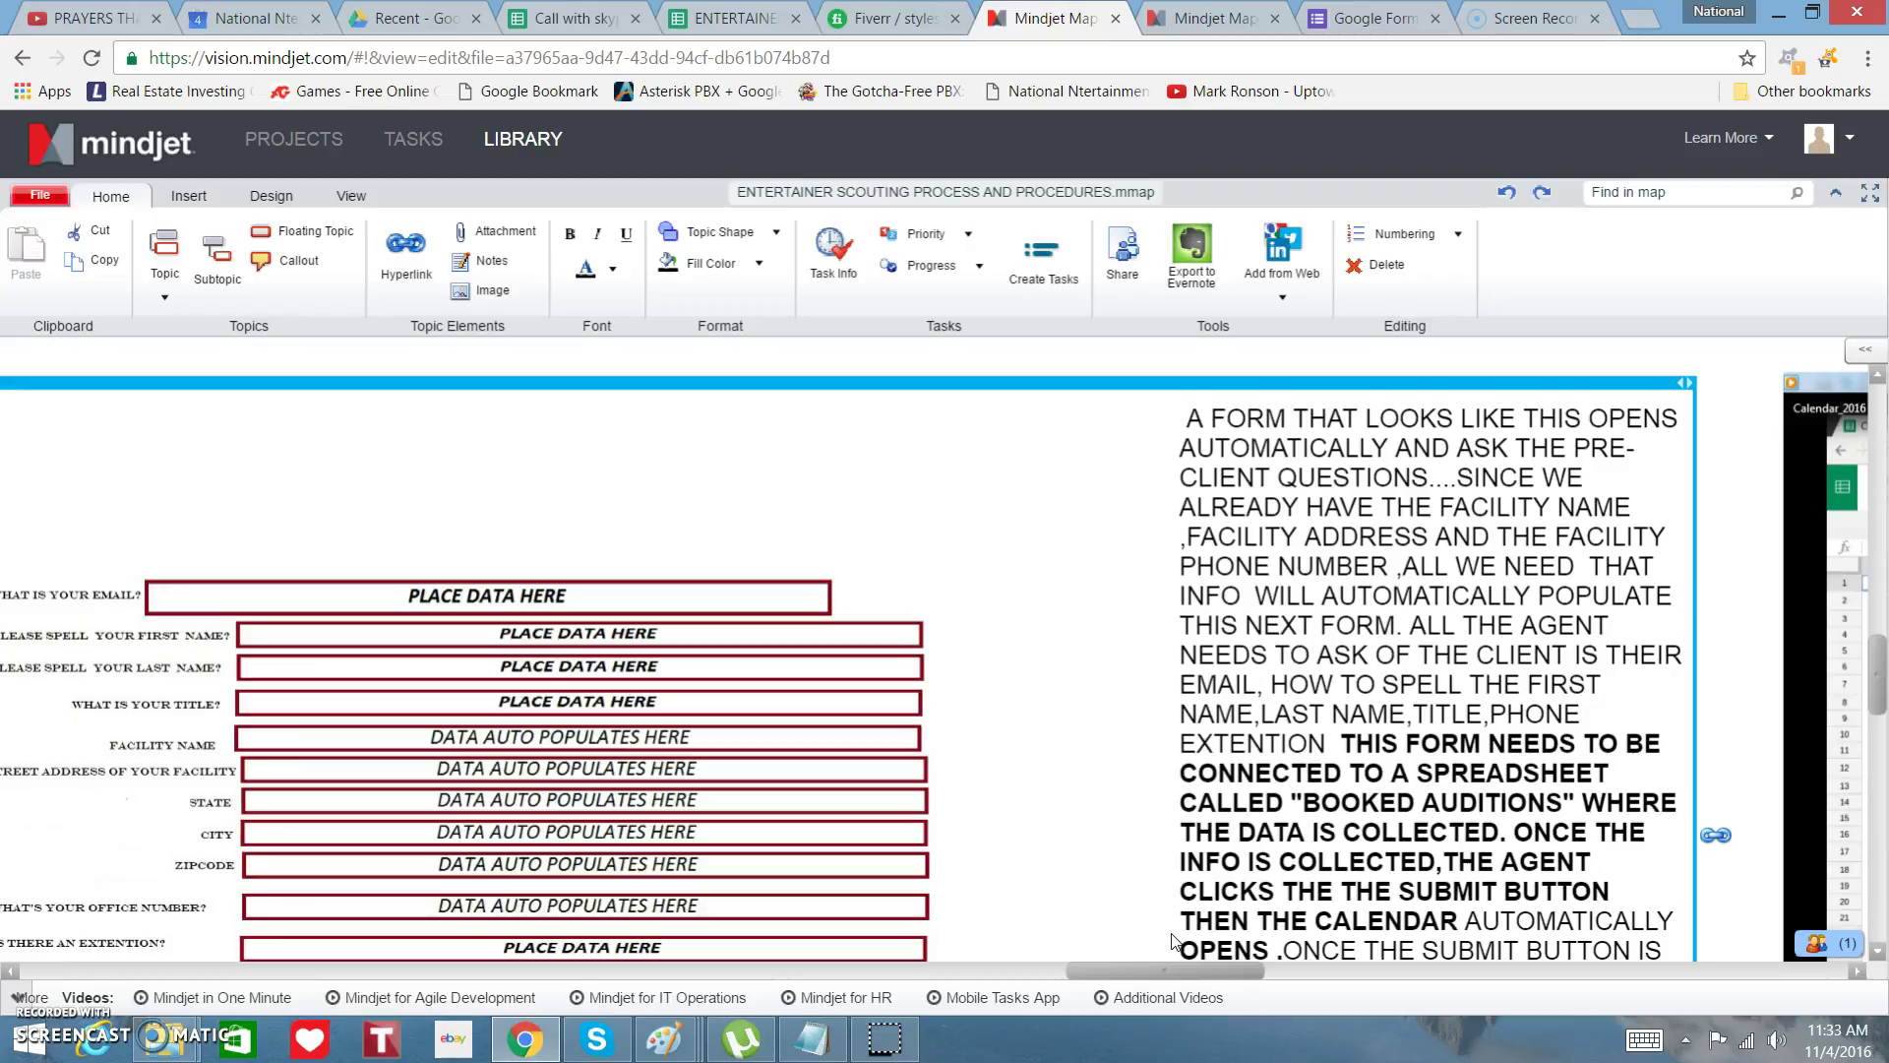
{"action": "scroll", "coordinate": [1173, 940], "scroll_direction": "down", "scroll_amount": 1}
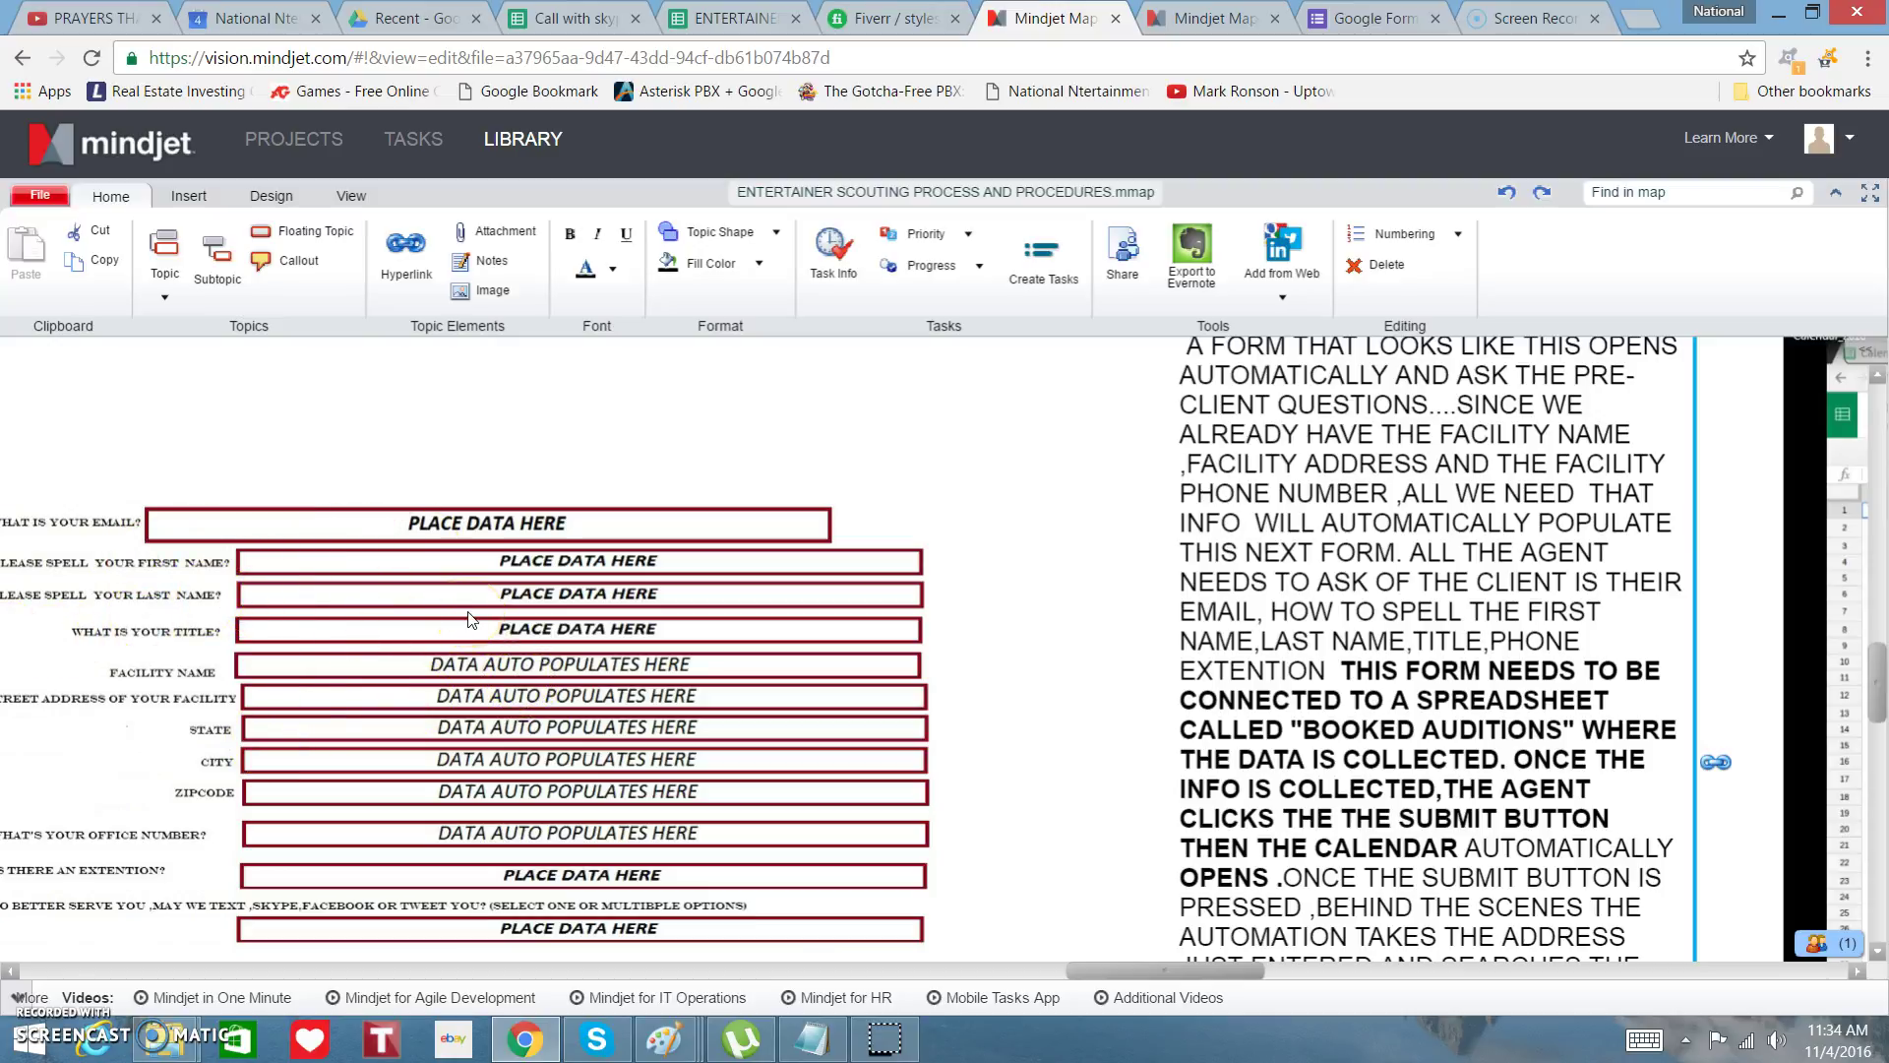
{"action": "scroll", "coordinate": [469, 620], "scroll_direction": "down", "scroll_amount": 3}
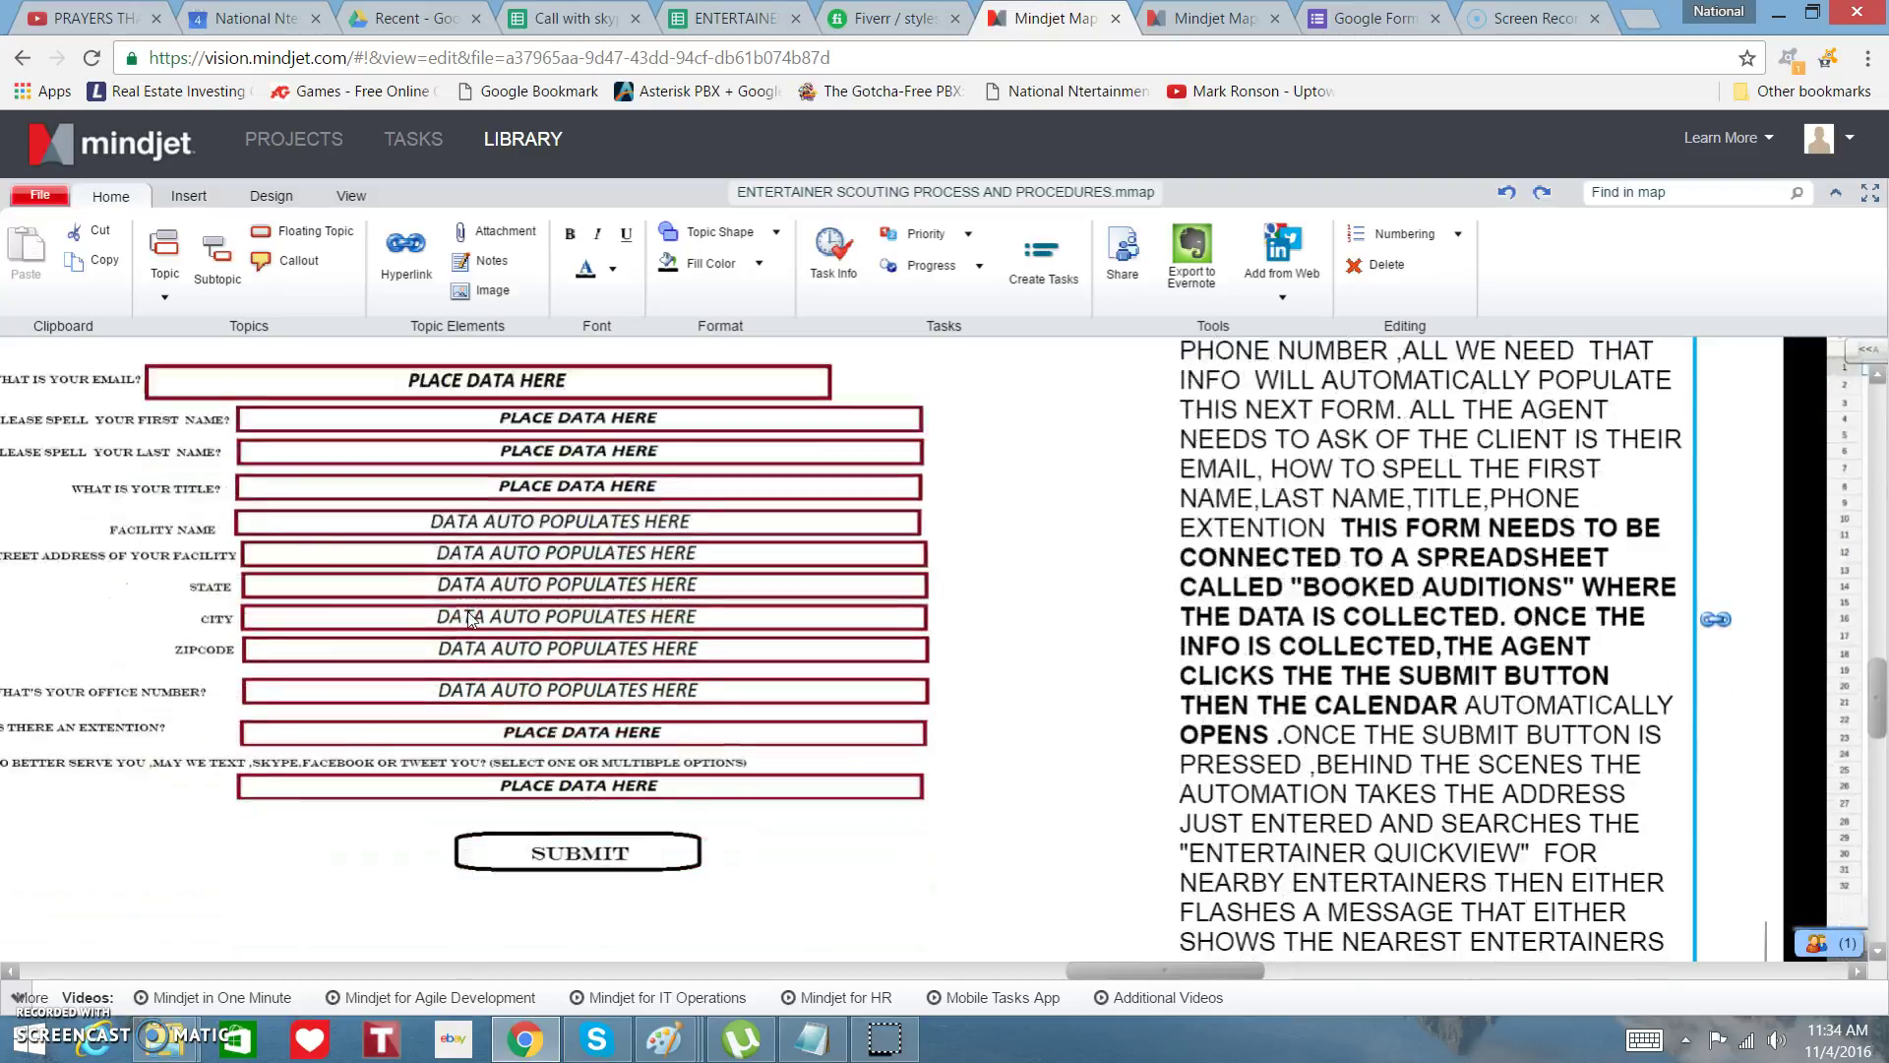
{"action": "scroll", "coordinate": [469, 620], "scroll_direction": "left", "scroll_amount": 3}
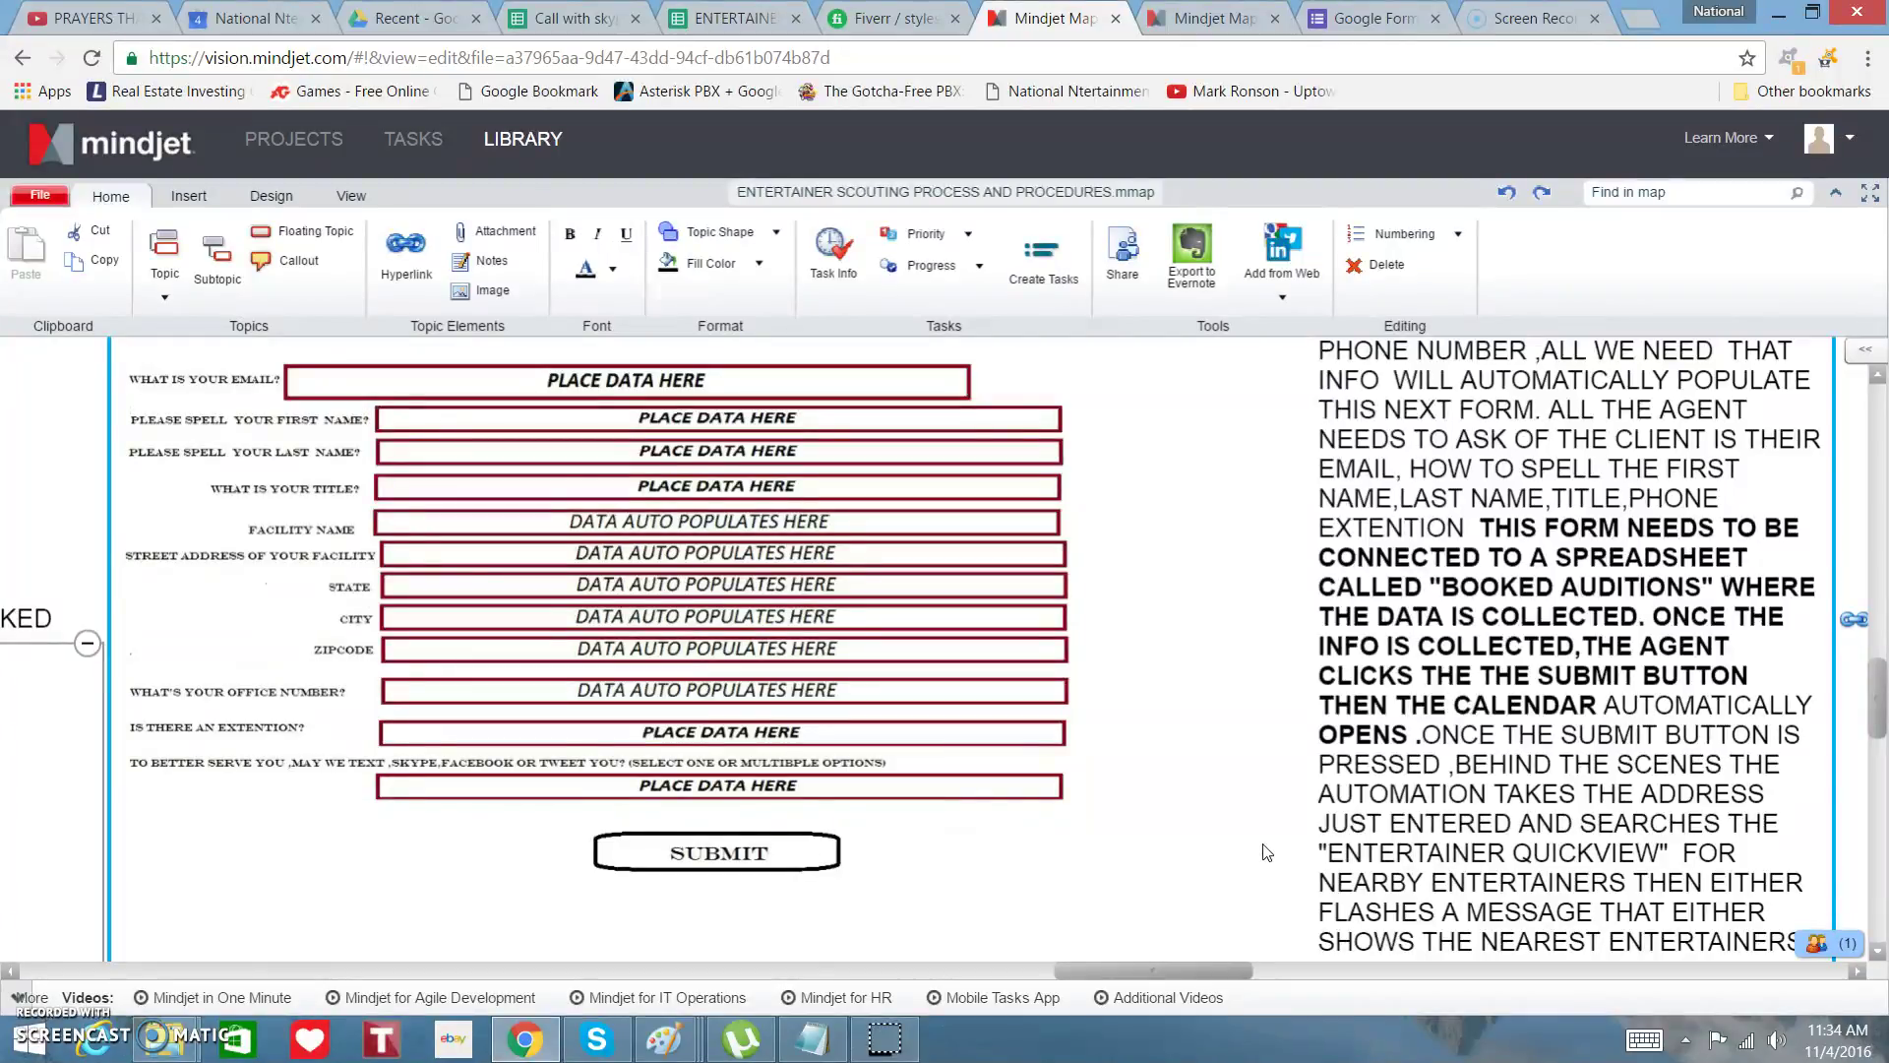
{"action": "scroll", "coordinate": [1267, 853], "scroll_direction": "down", "scroll_amount": 2}
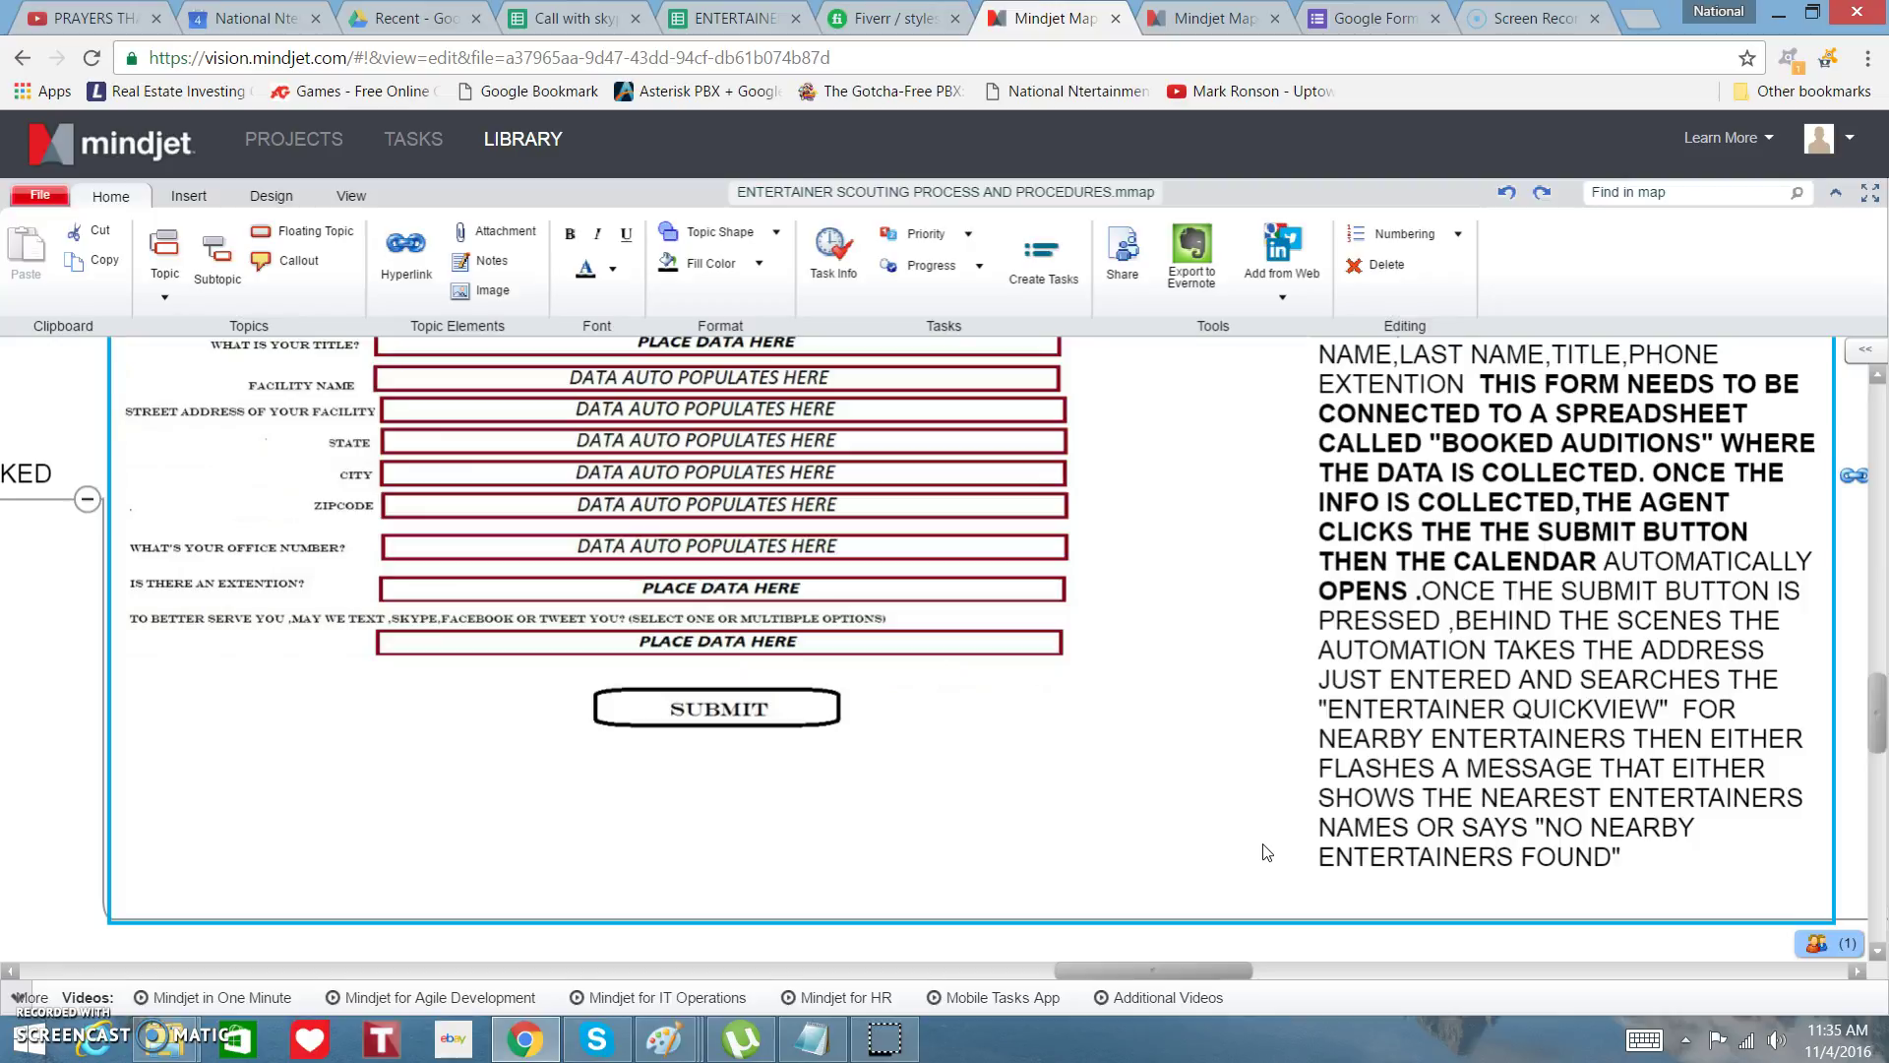
Go to the calendar topic and read its note on what happens after the submit button, waiting for the unresponsive pages.
{"action": "key", "text": "Right"}
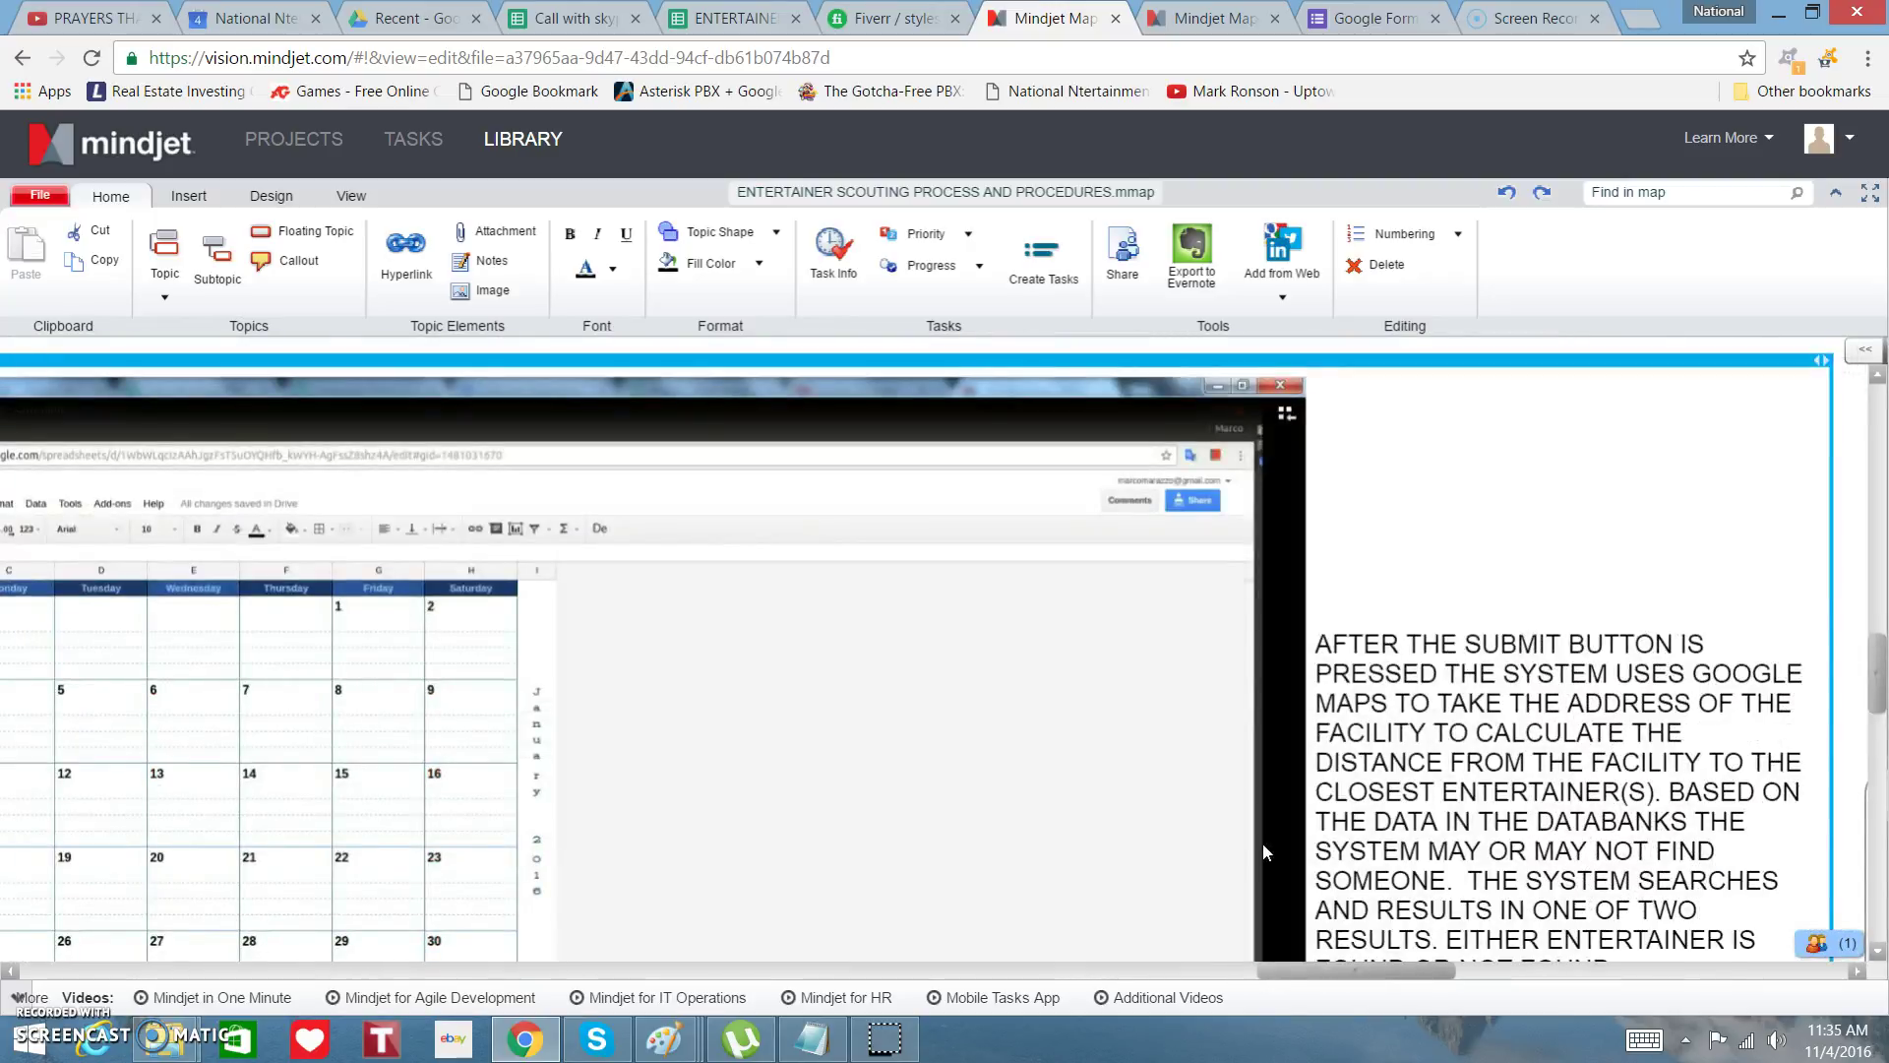
{"action": "scroll", "coordinate": [1266, 852], "scroll_direction": "down", "scroll_amount": 2}
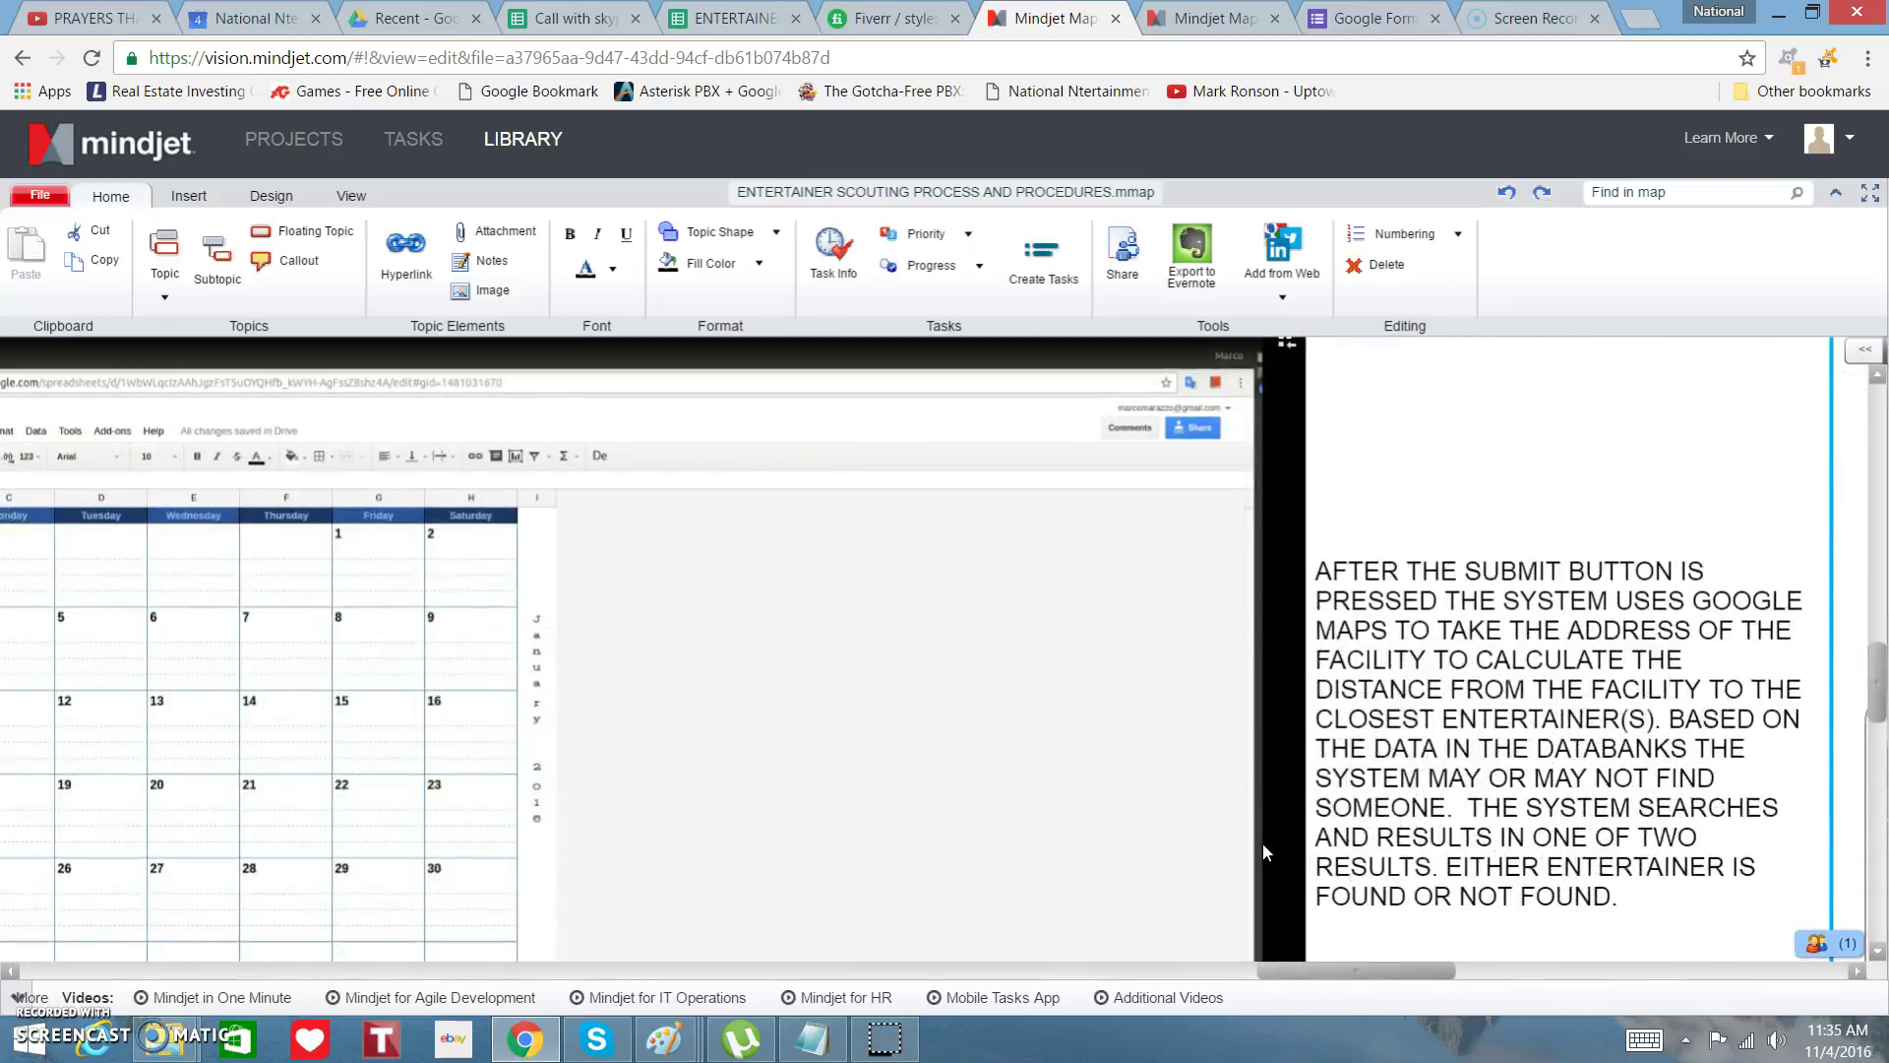
{"action": "scroll", "coordinate": [1266, 852], "scroll_direction": "left", "scroll_amount": 4}
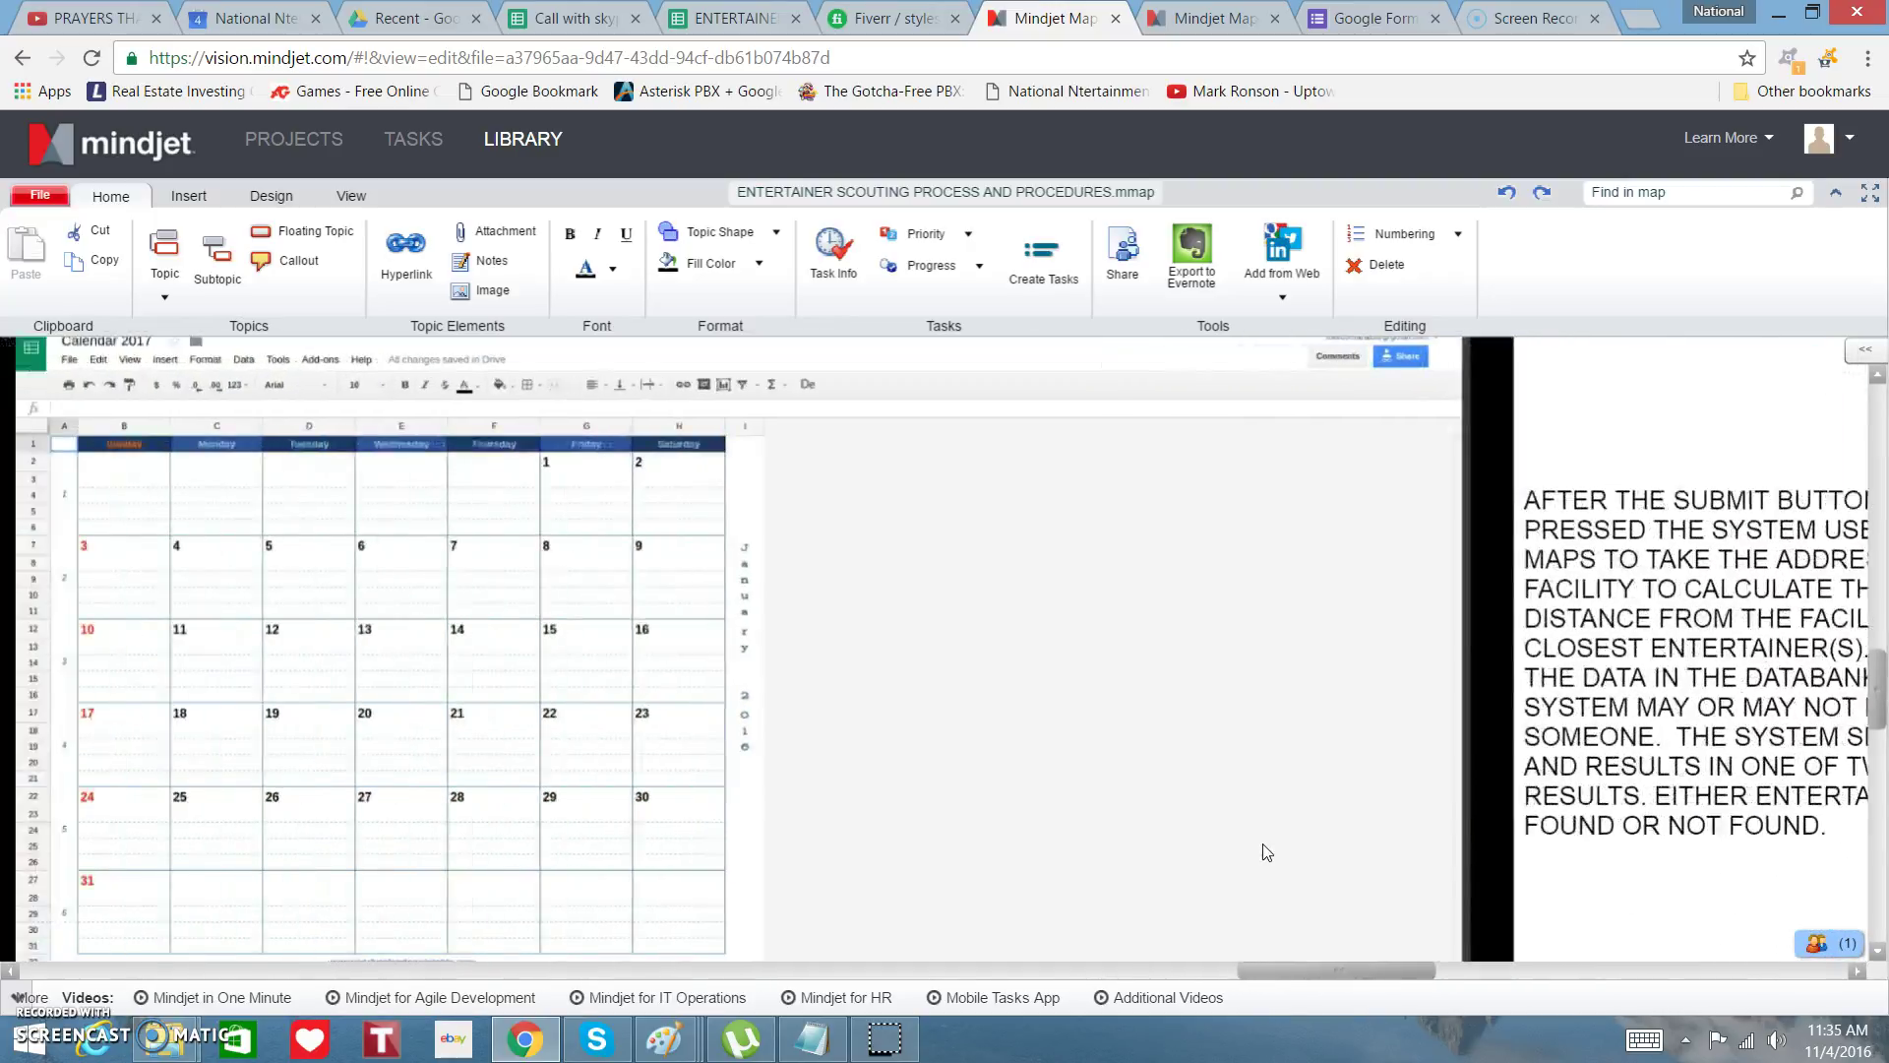
{"action": "scroll", "coordinate": [1267, 852], "scroll_direction": "right", "scroll_amount": 2}
{"action": "scroll", "coordinate": [1266, 852], "scroll_direction": "right", "scroll_amount": 2}
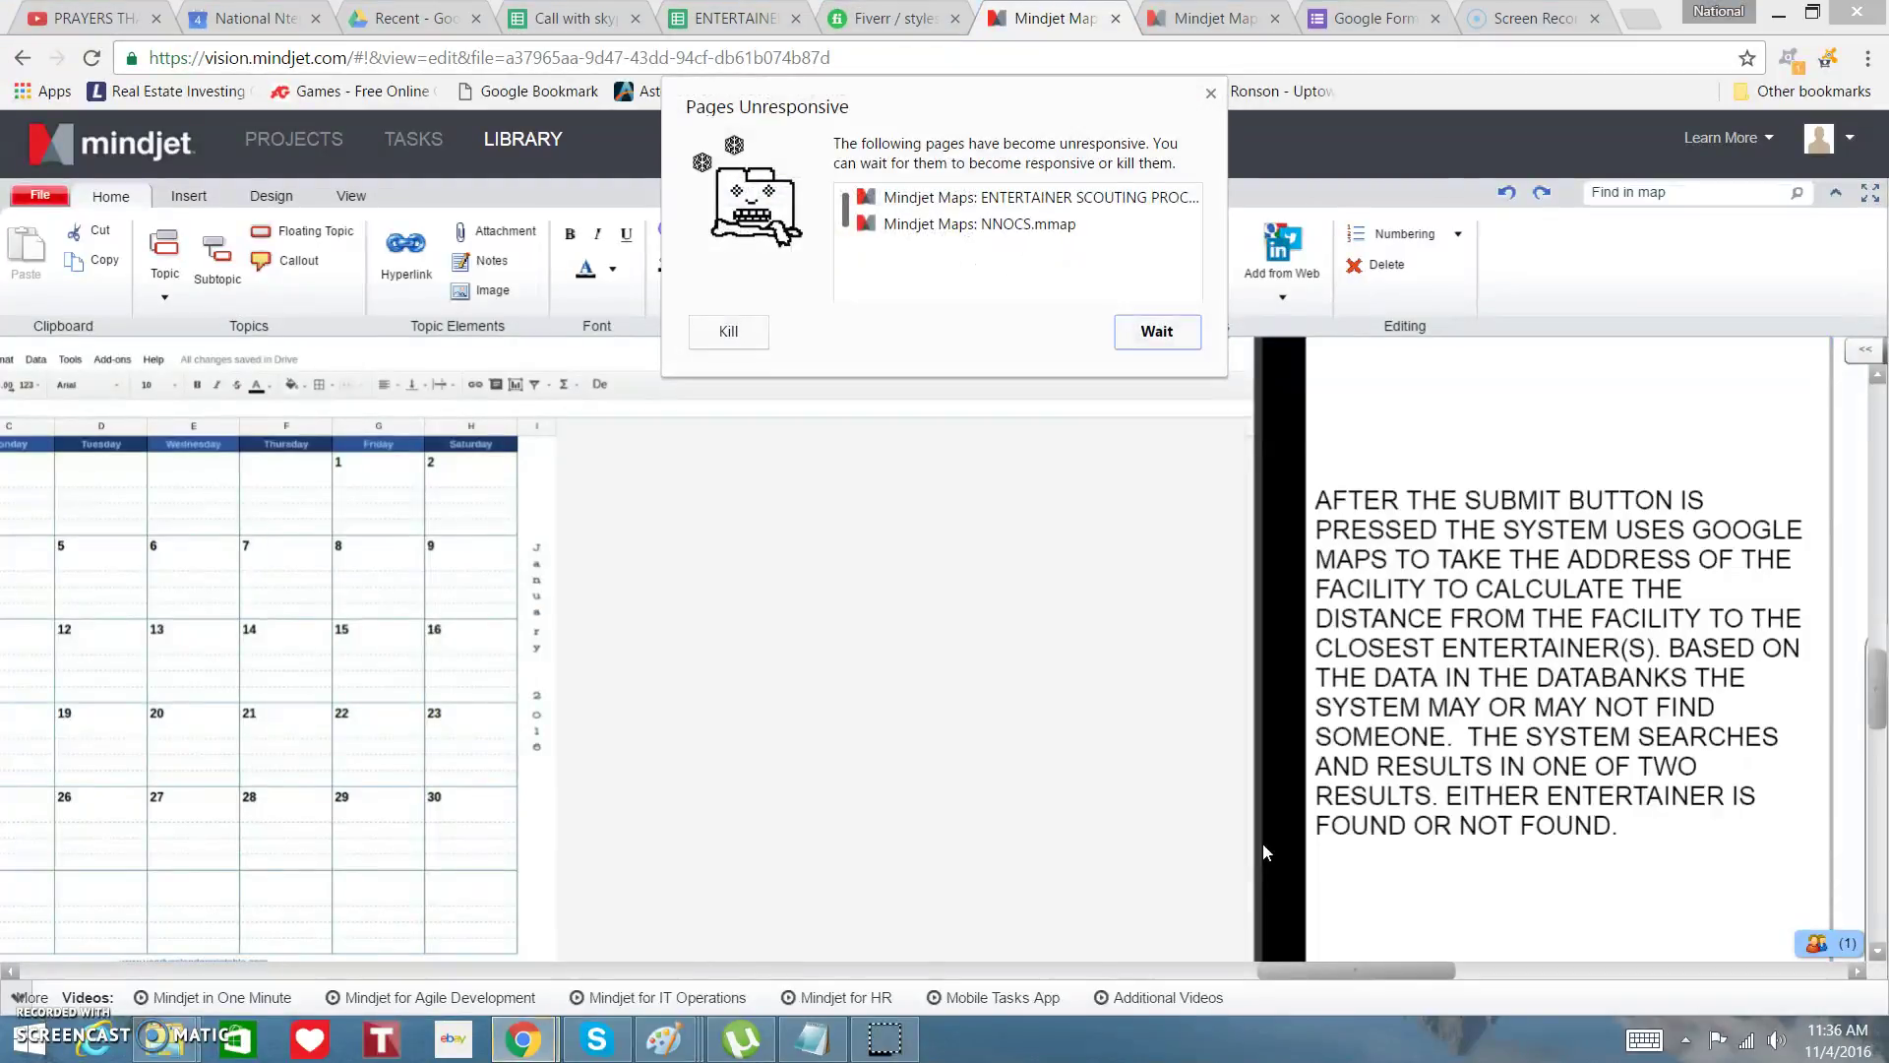
{"action": "left_click", "coordinate": [1171, 324]}
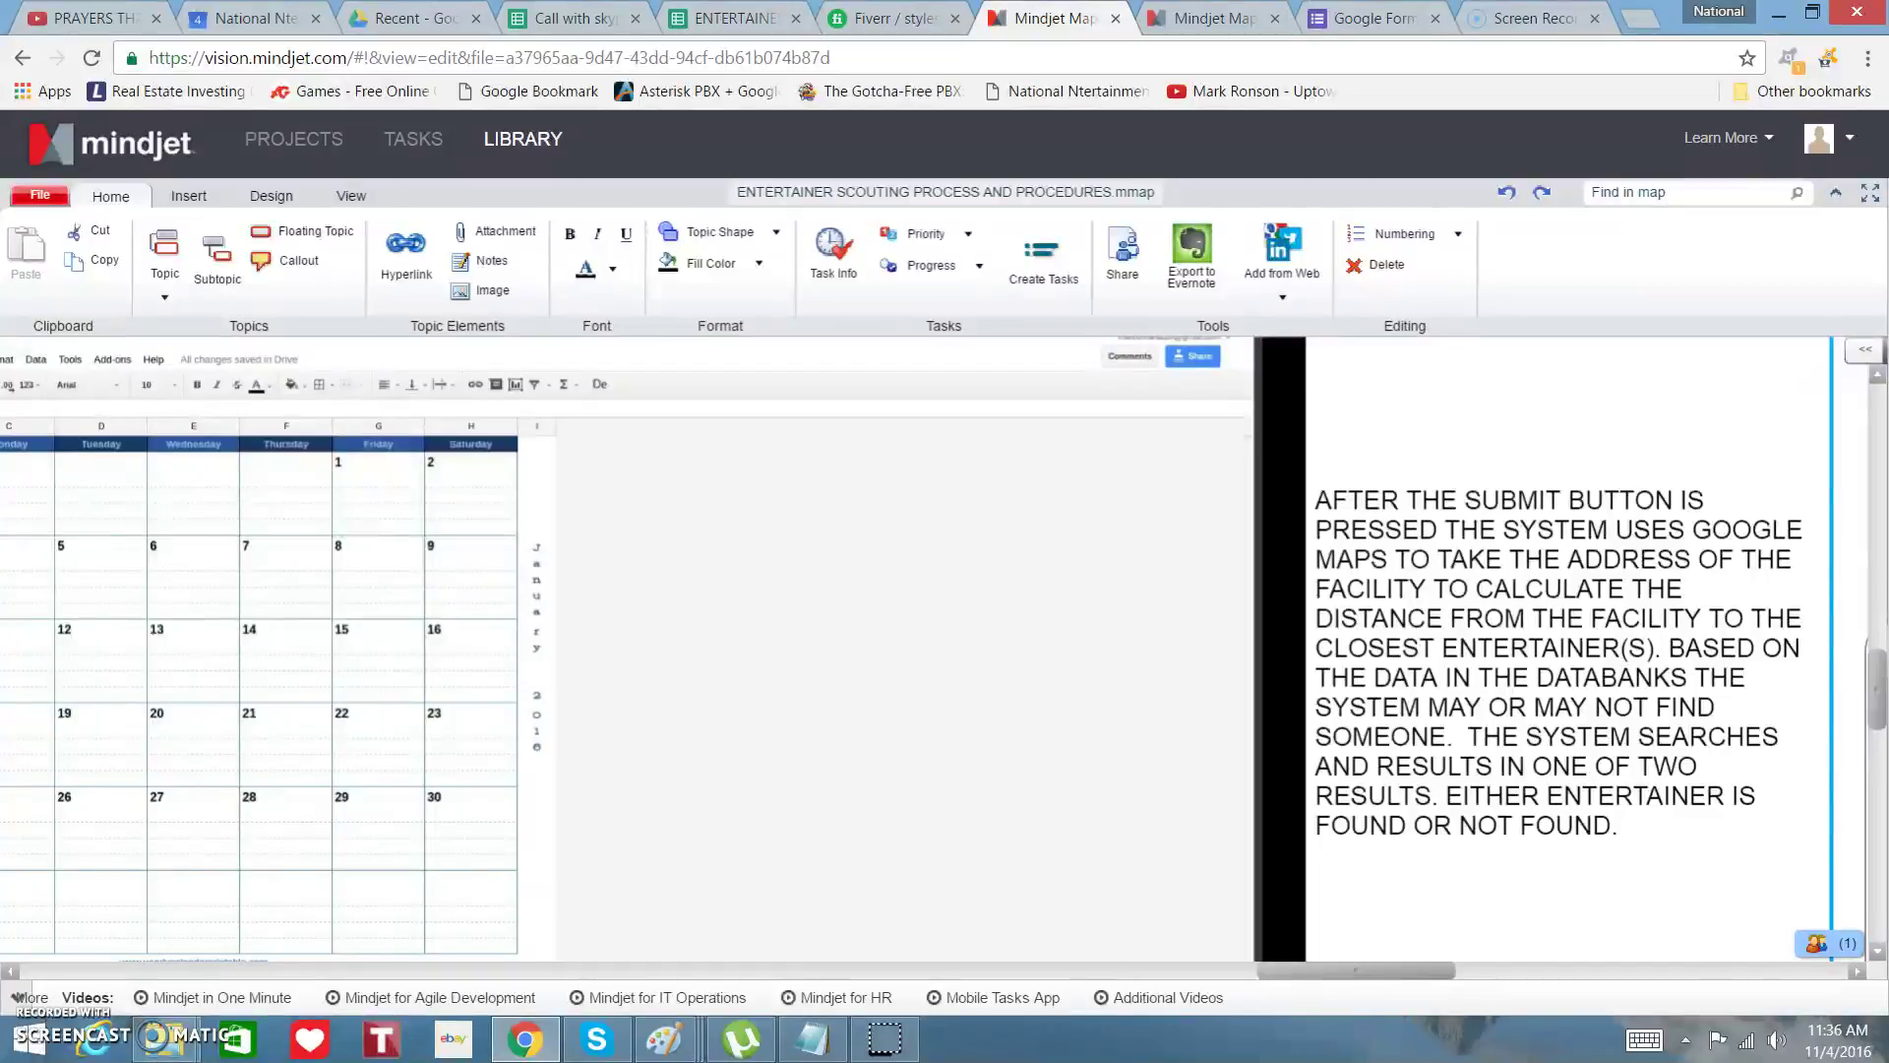
{"action": "scroll", "coordinate": [934, 649], "scroll_direction": "right", "scroll_amount": 3}
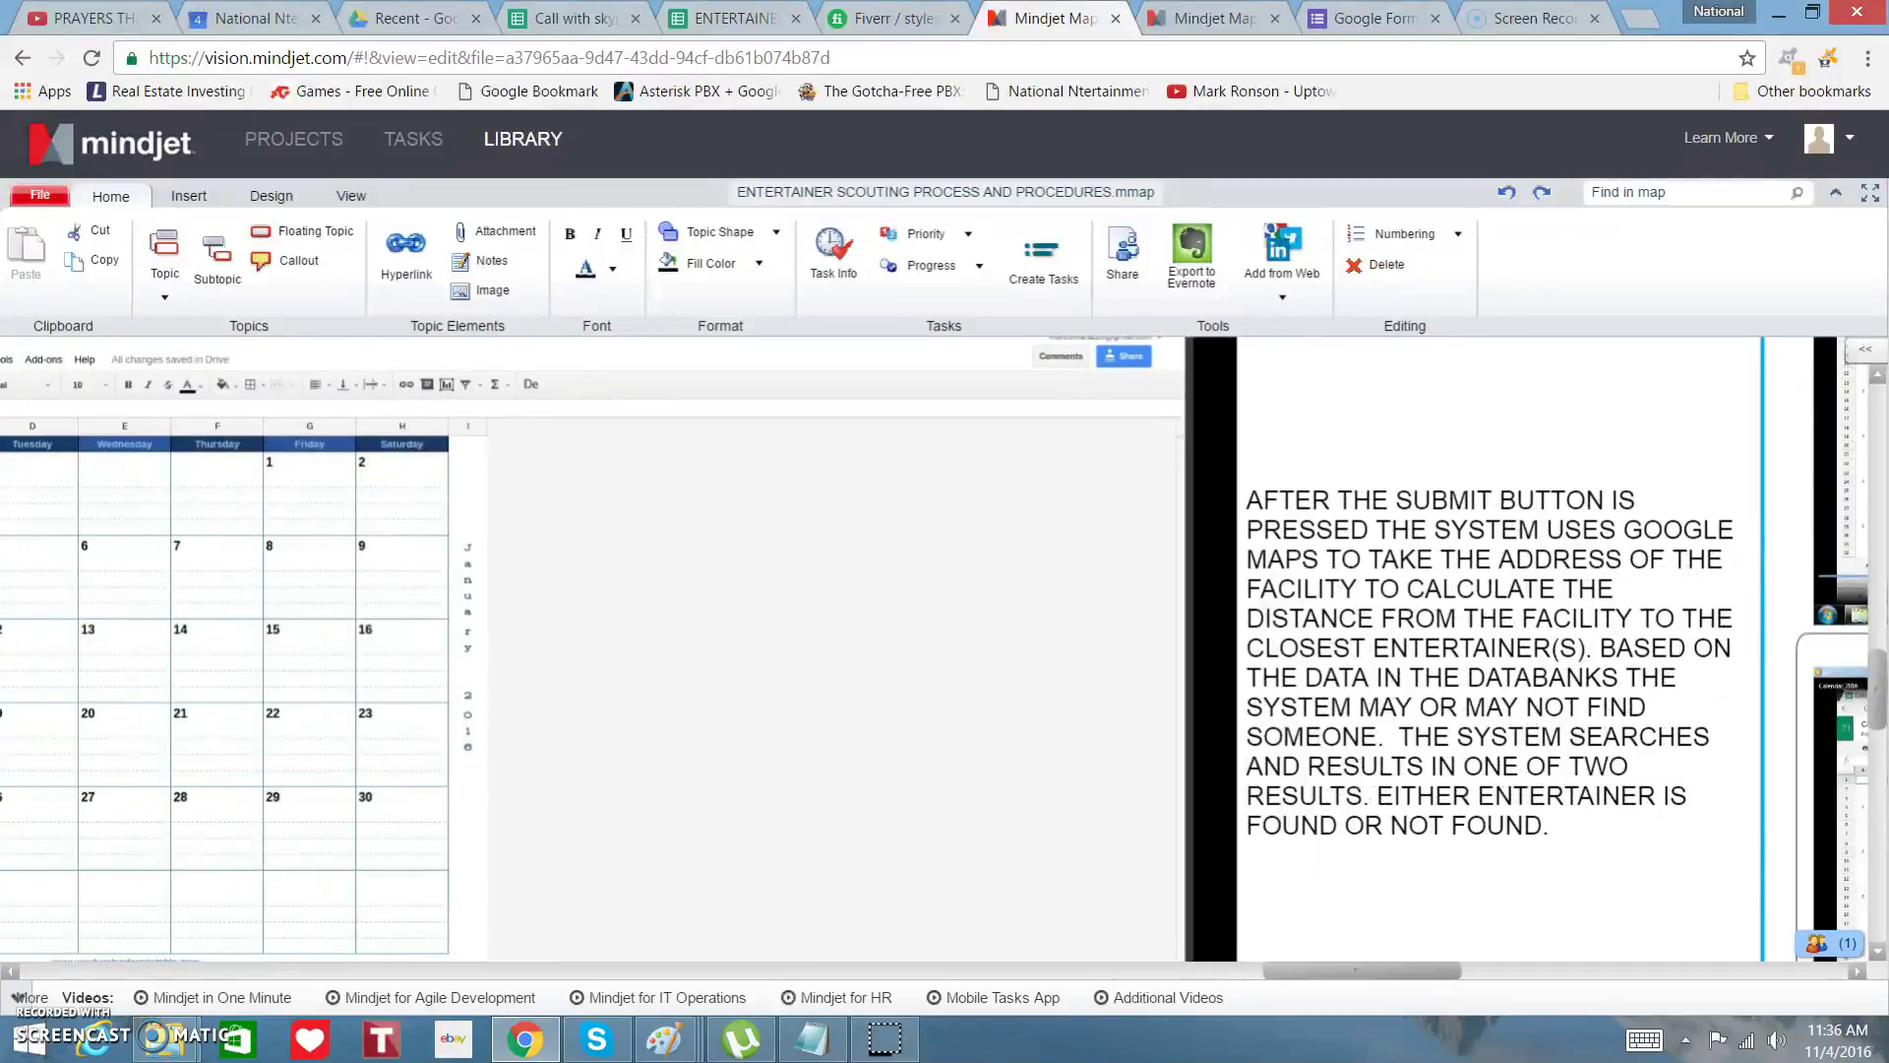
Compare the ENTERTAINERS FOUND and ENTERTAINERS NOT FOUND result topics, ending on ENTERTAINERS FOUND.
{"action": "key", "text": "Right"}
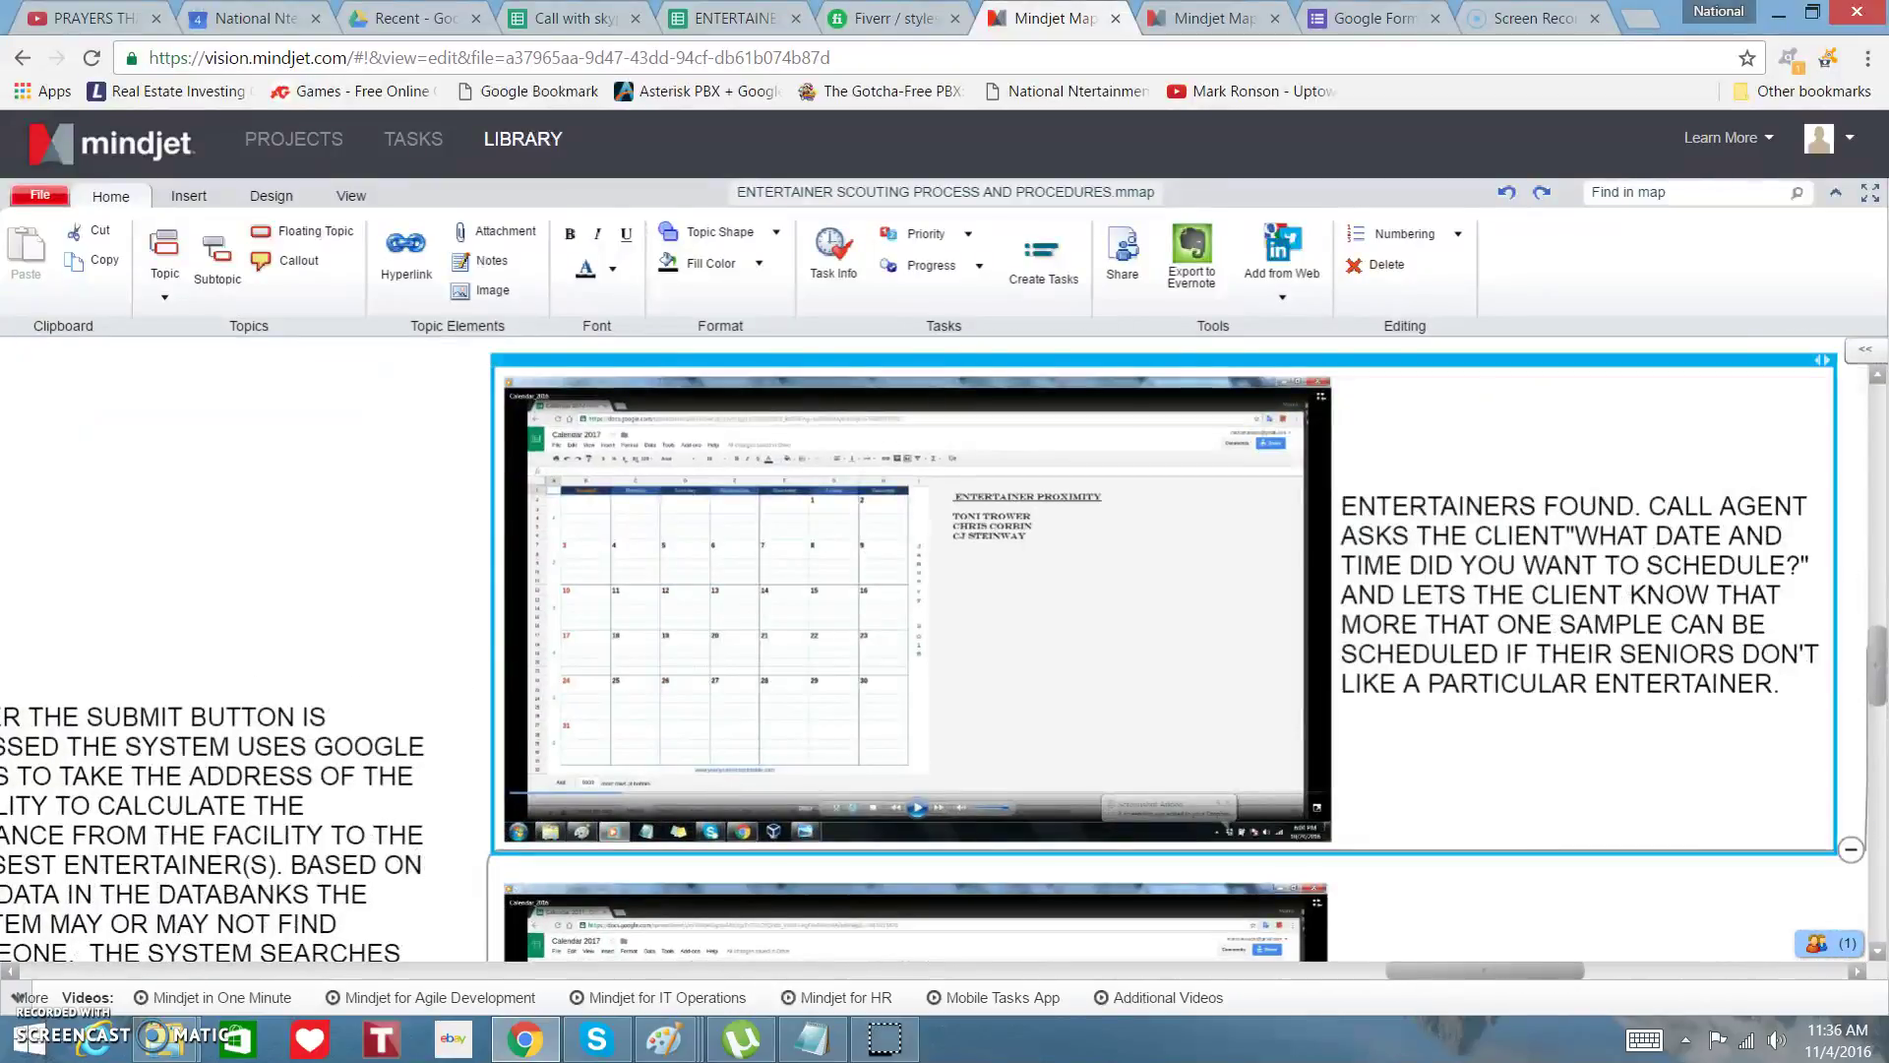
{"action": "key", "text": "Down"}
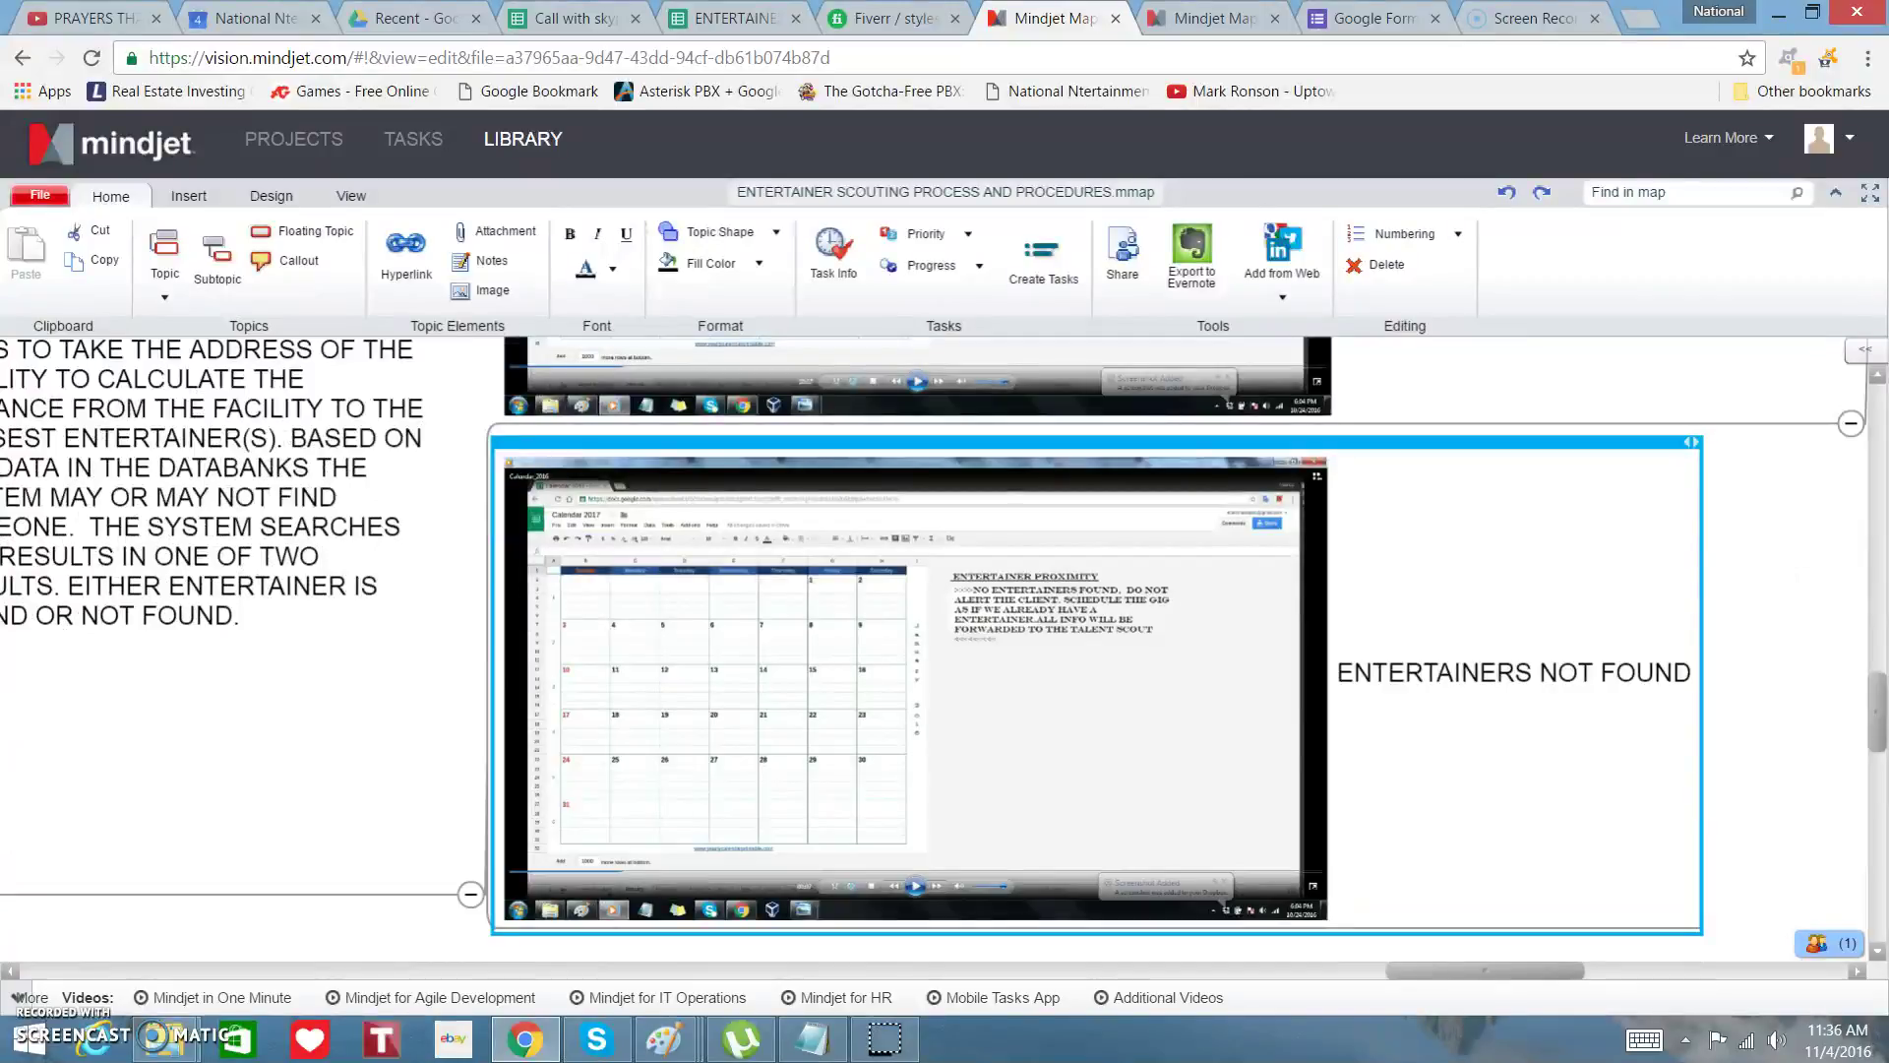
{"action": "key", "text": "Up"}
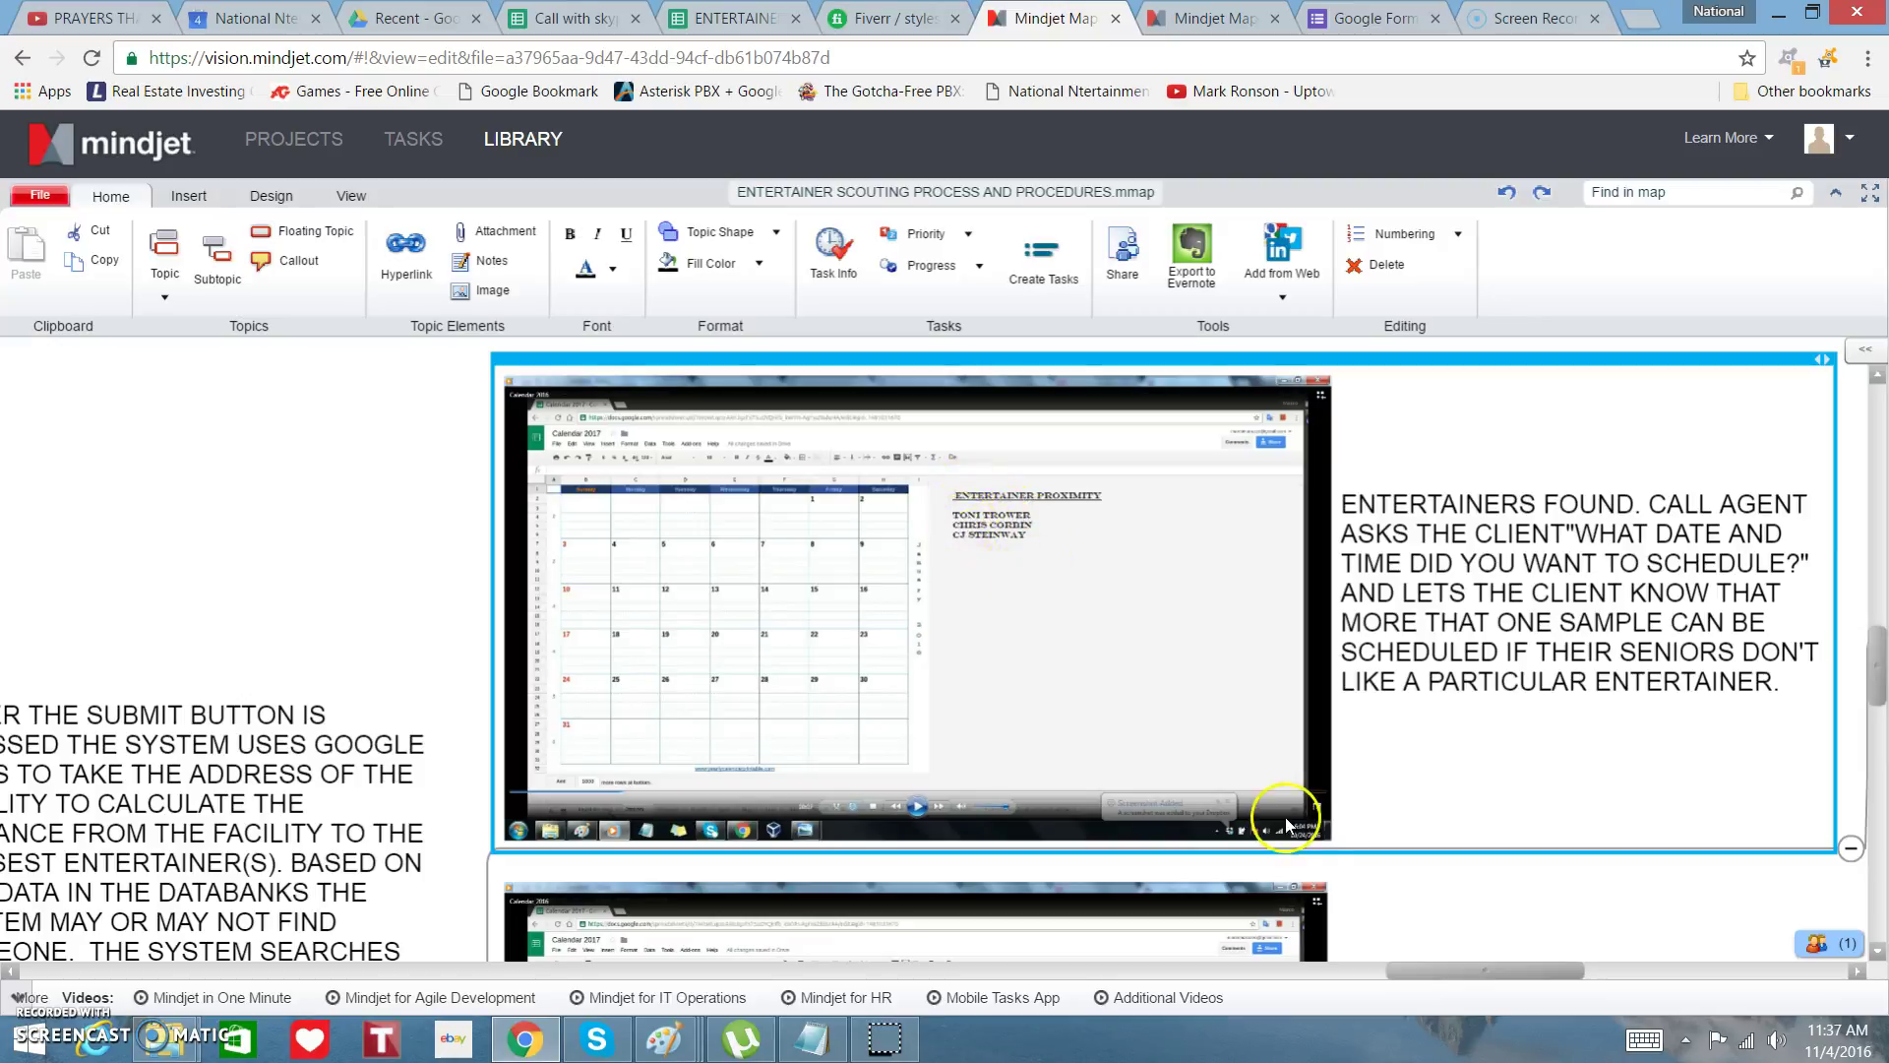
Follow the ENTERTAINERS FOUND branch through THE SHOW GETS SCHEDULED to THE ENTERTAINER GETS A INVITE.
{"action": "mouse_move", "coordinate": [1878, 1047]}
{"action": "key", "text": "Right"}
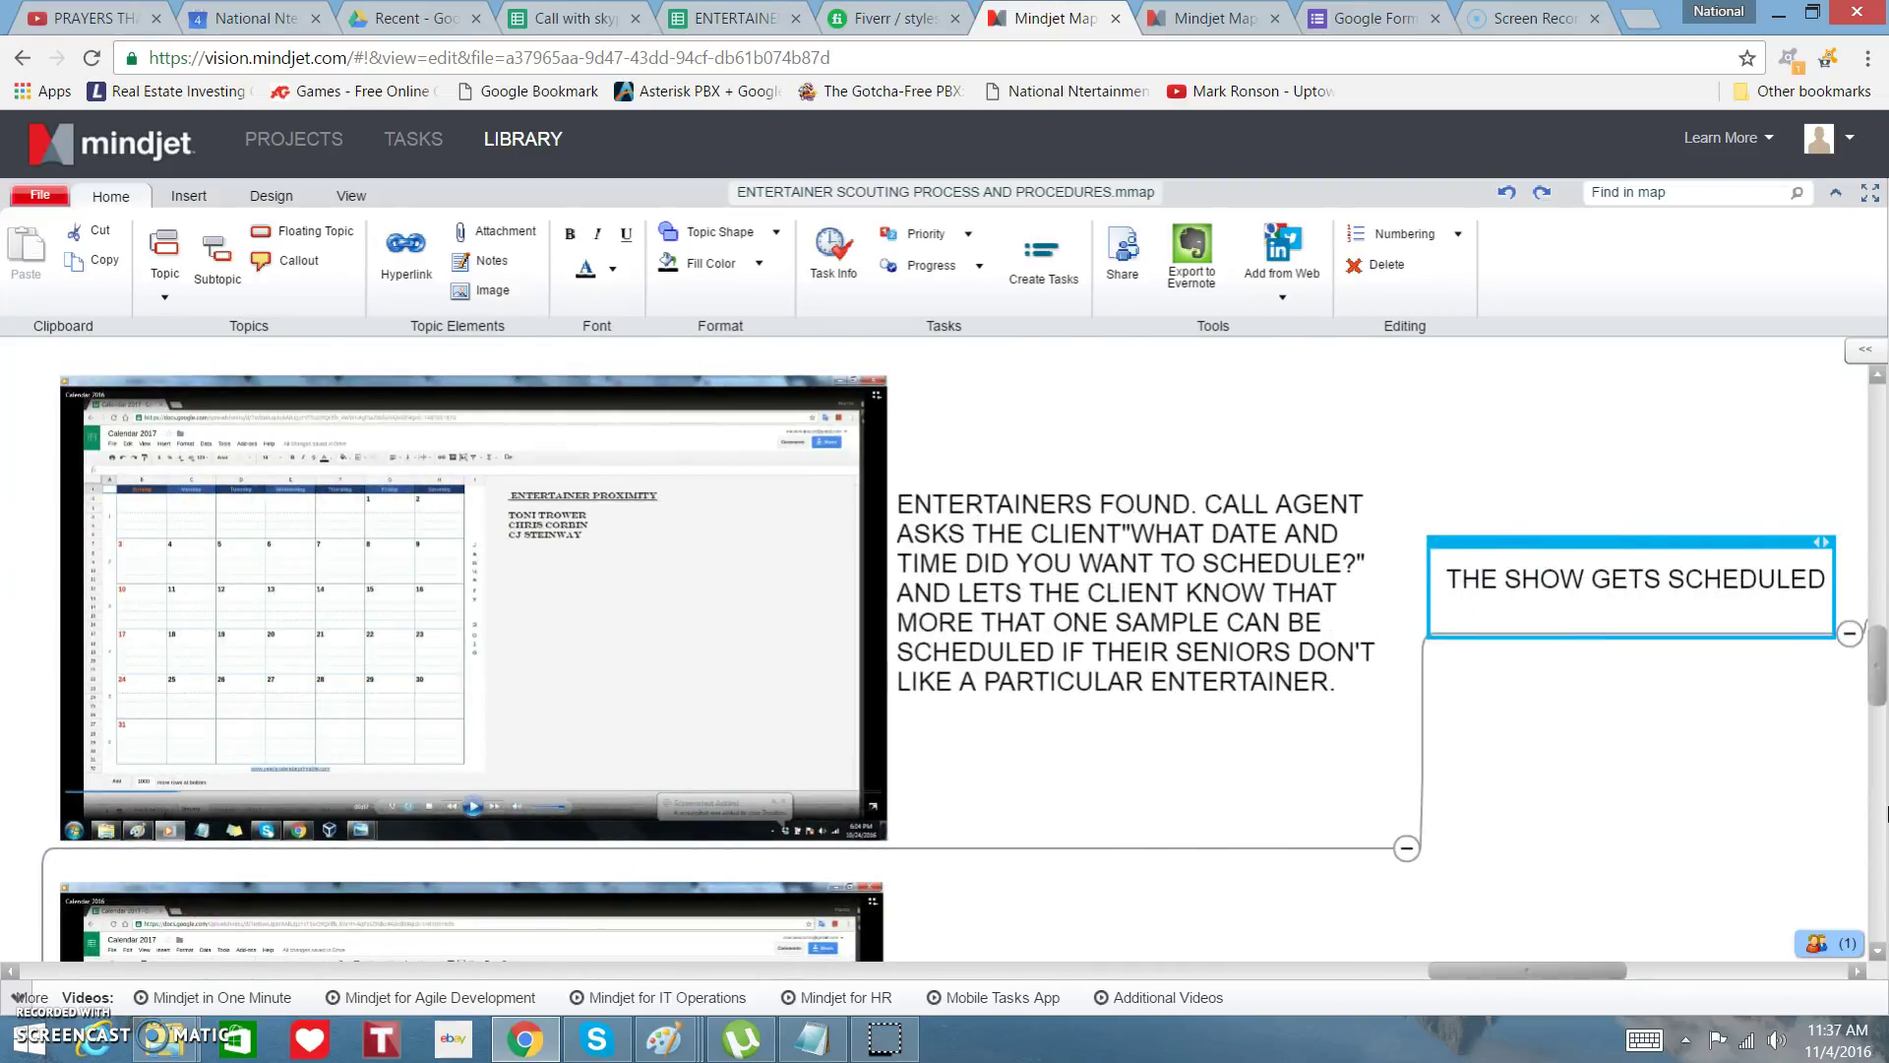
{"action": "key", "text": "Right"}
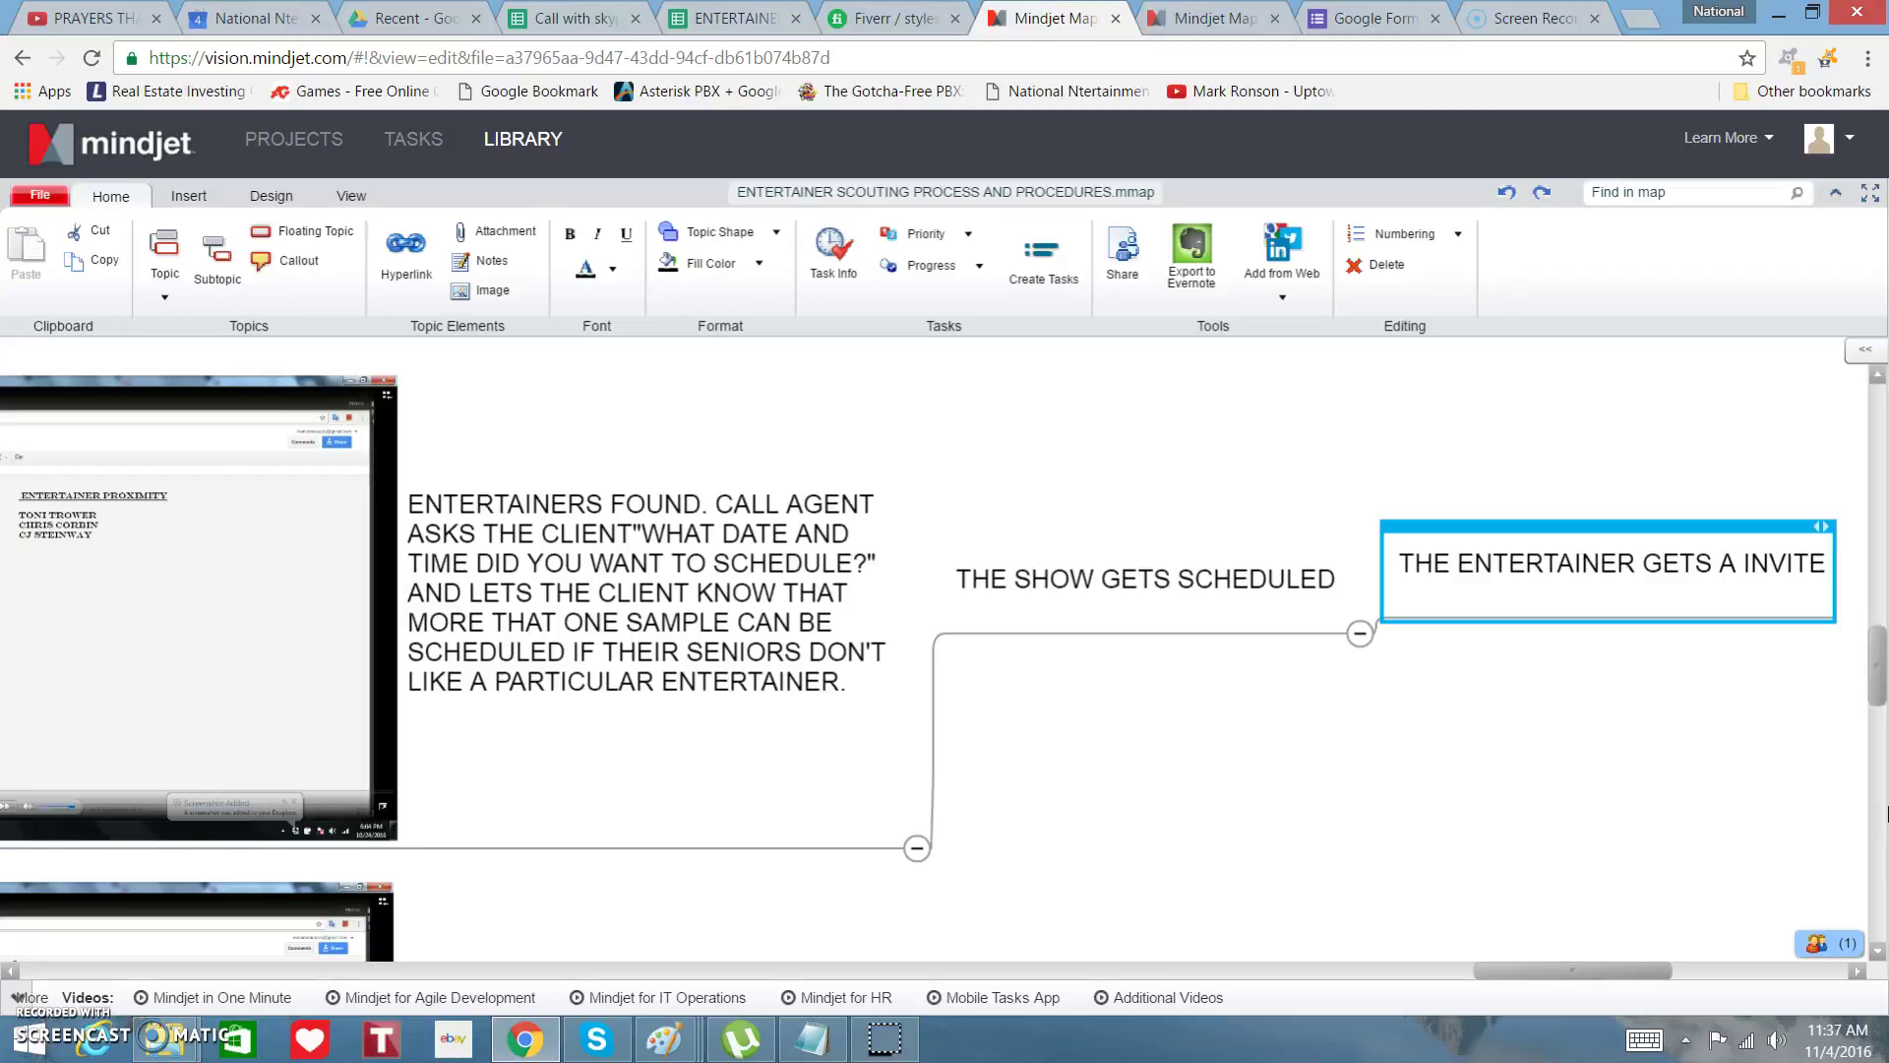
Go back along the branch to the calendar topic and select the ENTERTAINERS NOT FOUND result.
{"action": "key", "text": "Left"}
{"action": "key", "text": "Left"}
{"action": "key", "text": "Left"}
{"action": "key", "text": "Left"}
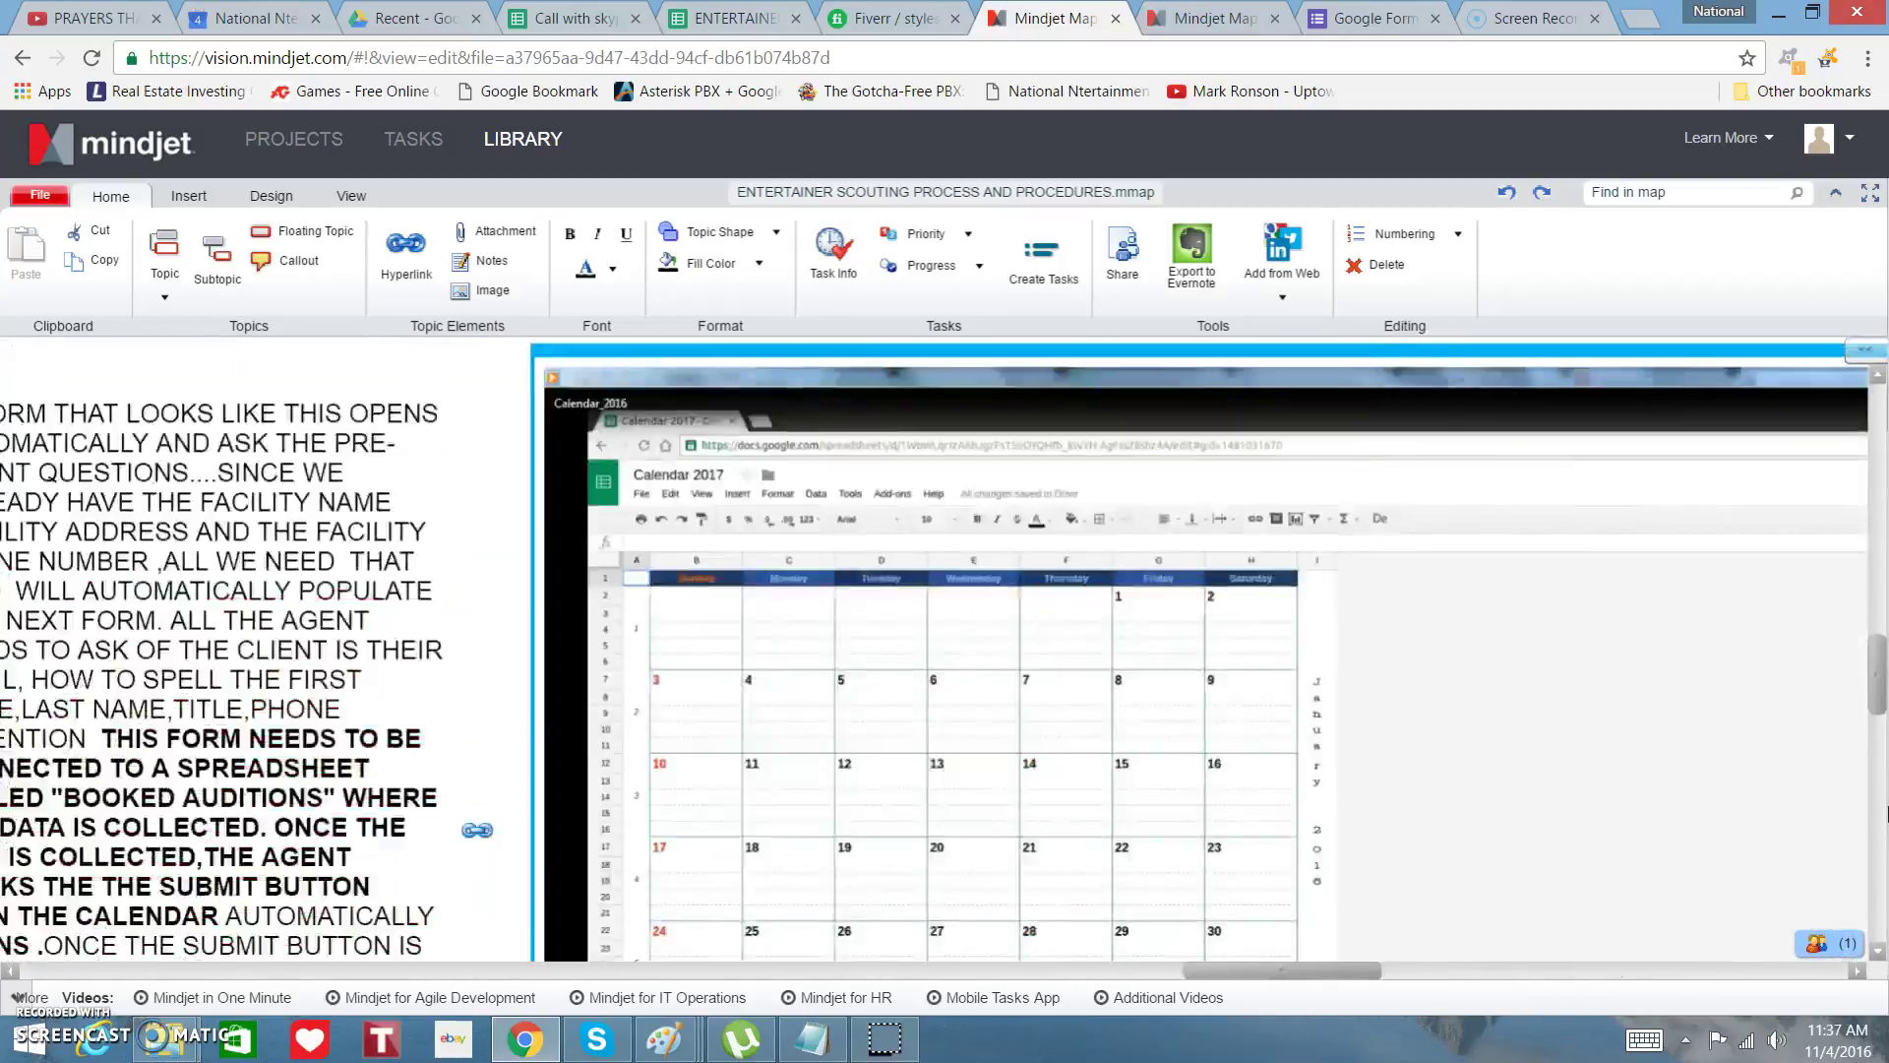
{"action": "key", "text": "Right"}
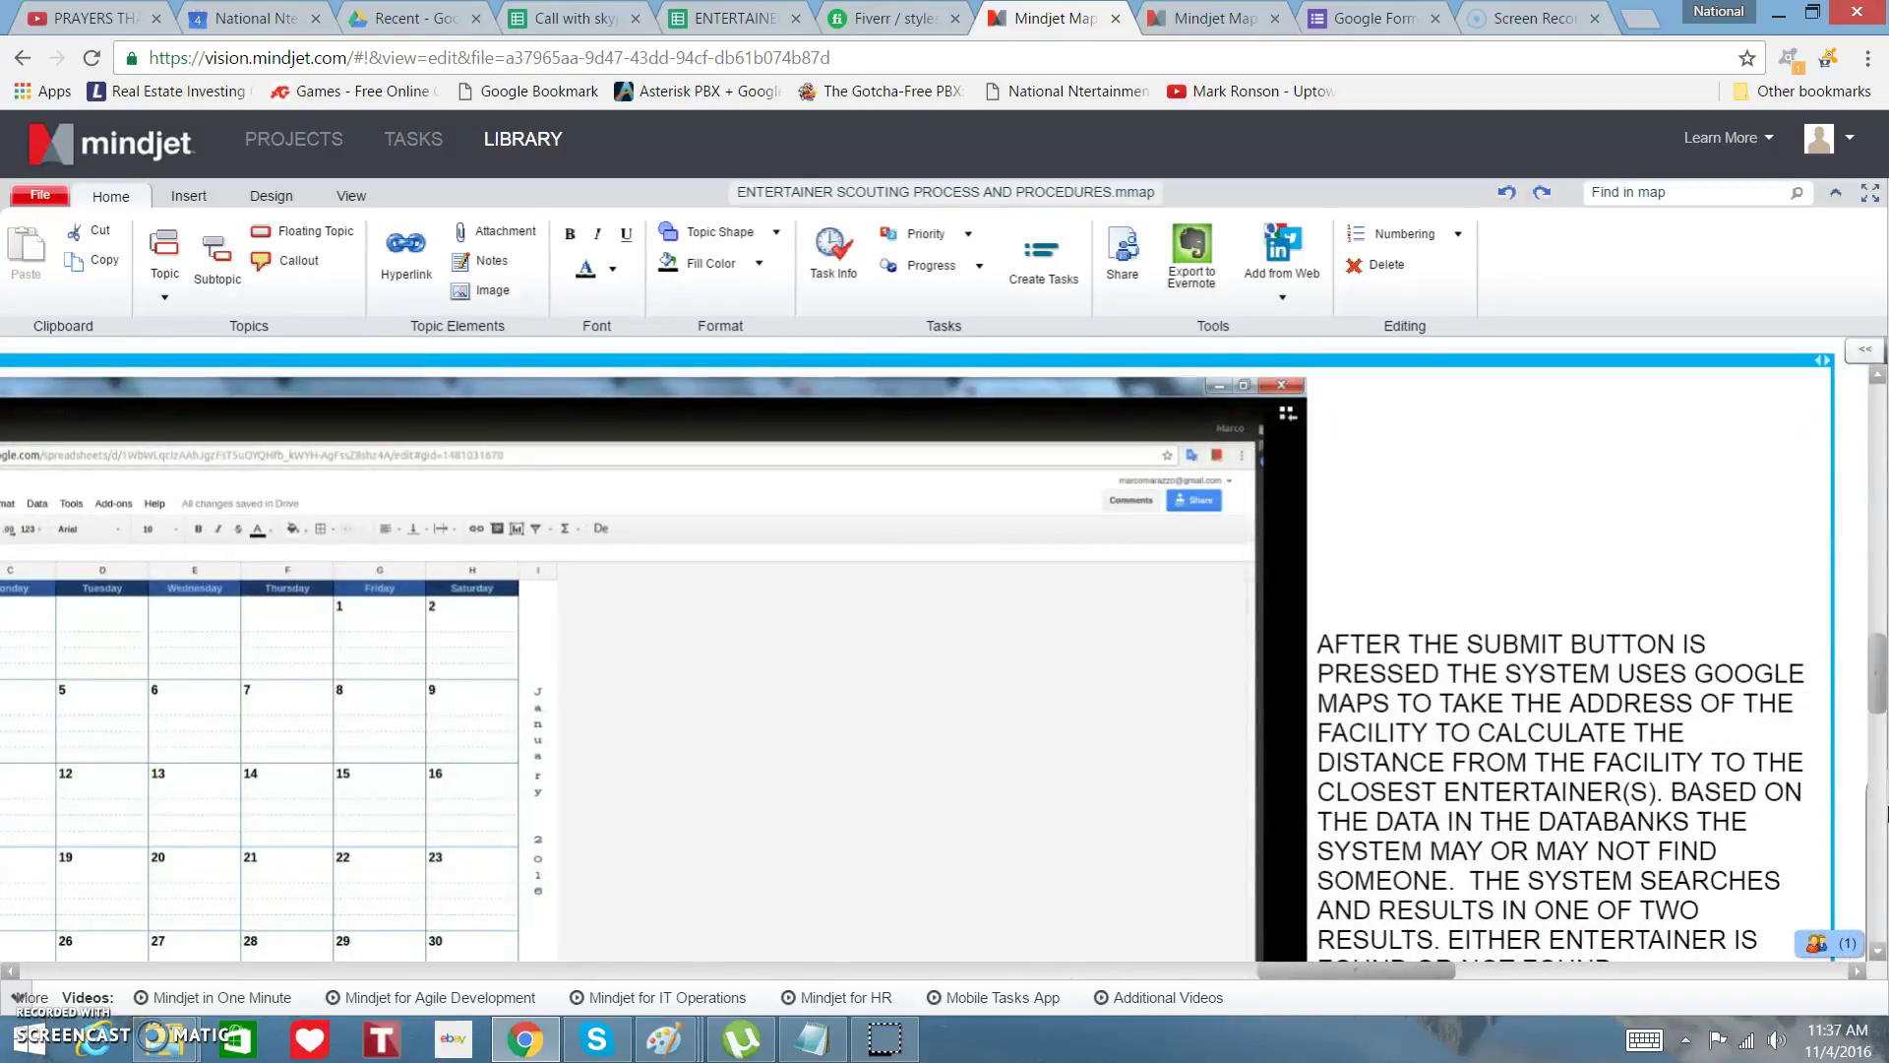
{"action": "key", "text": "Right"}
{"action": "key", "text": "Down"}
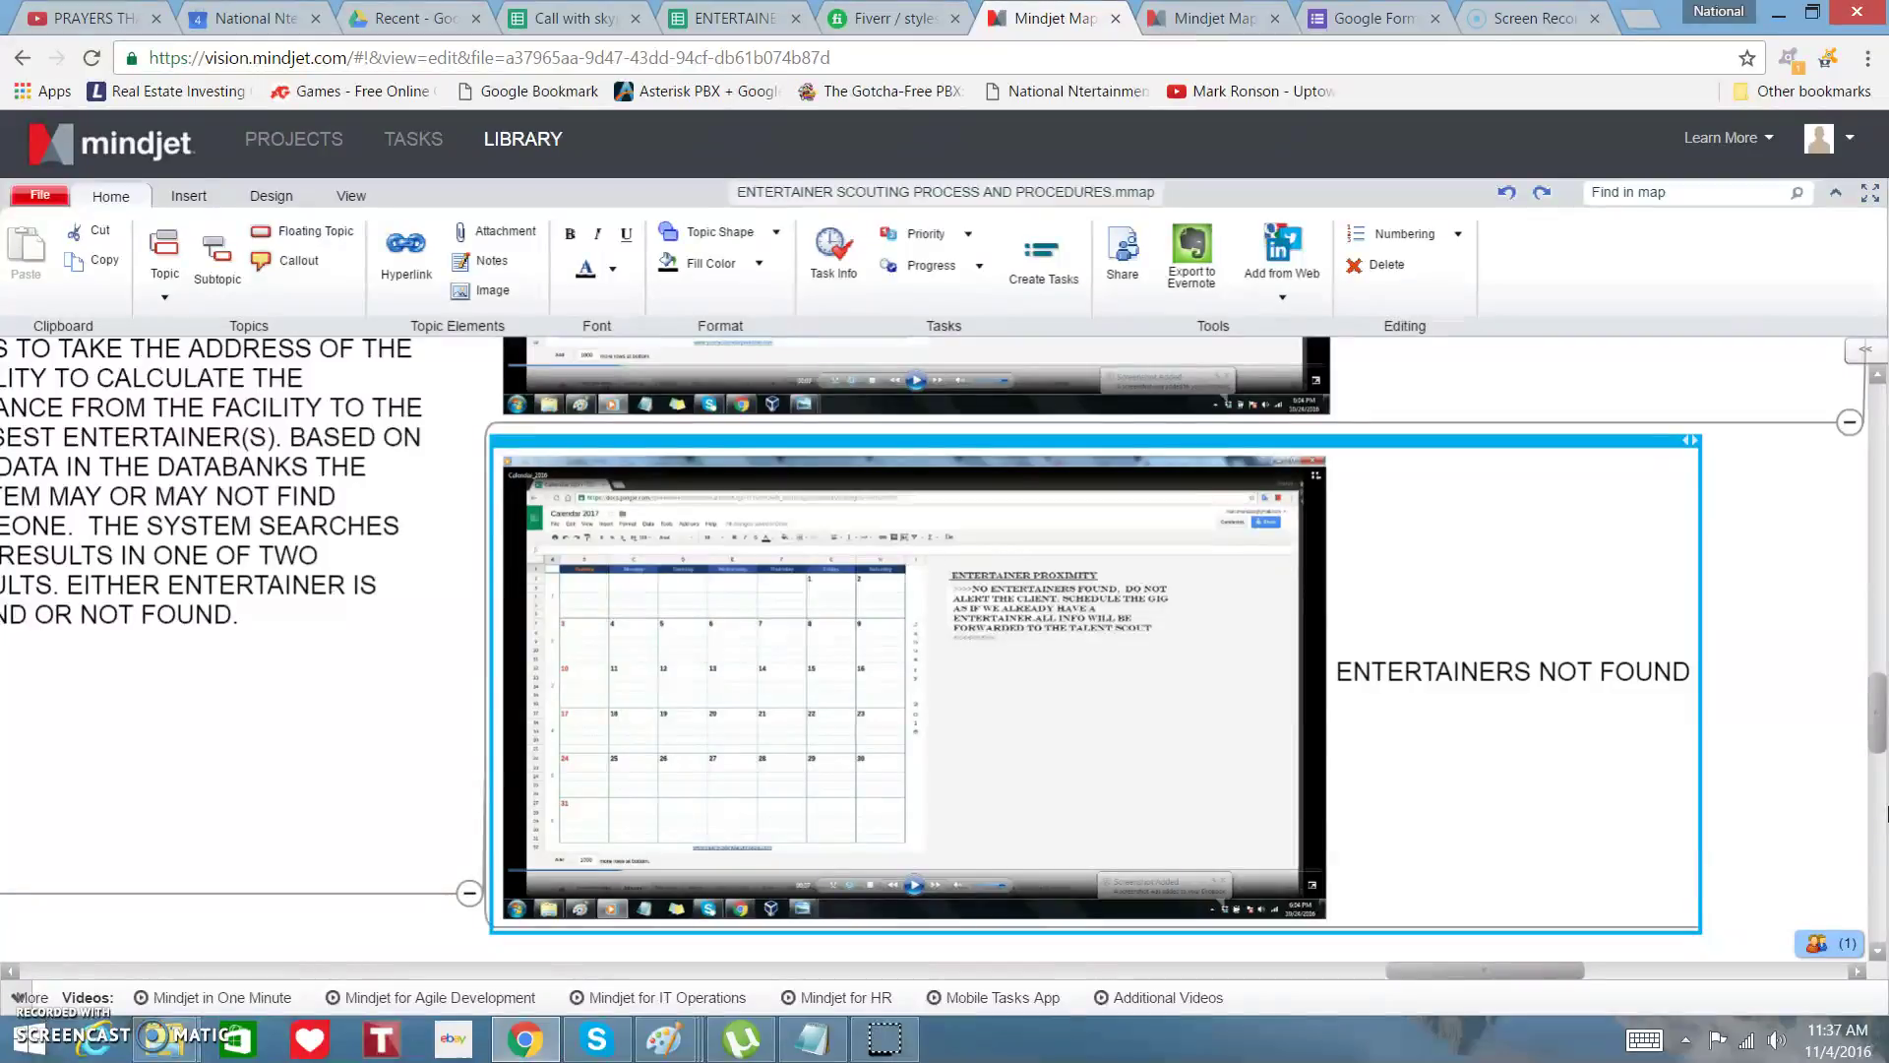
Examine the ENTERTAINER PROXIMITY message and the Calendar 2017 mockup in the ENTERTAINERS NOT FOUND topic up close.
{"action": "scroll", "coordinate": [1888, 814], "scroll_direction": "up", "scroll_amount": 5}
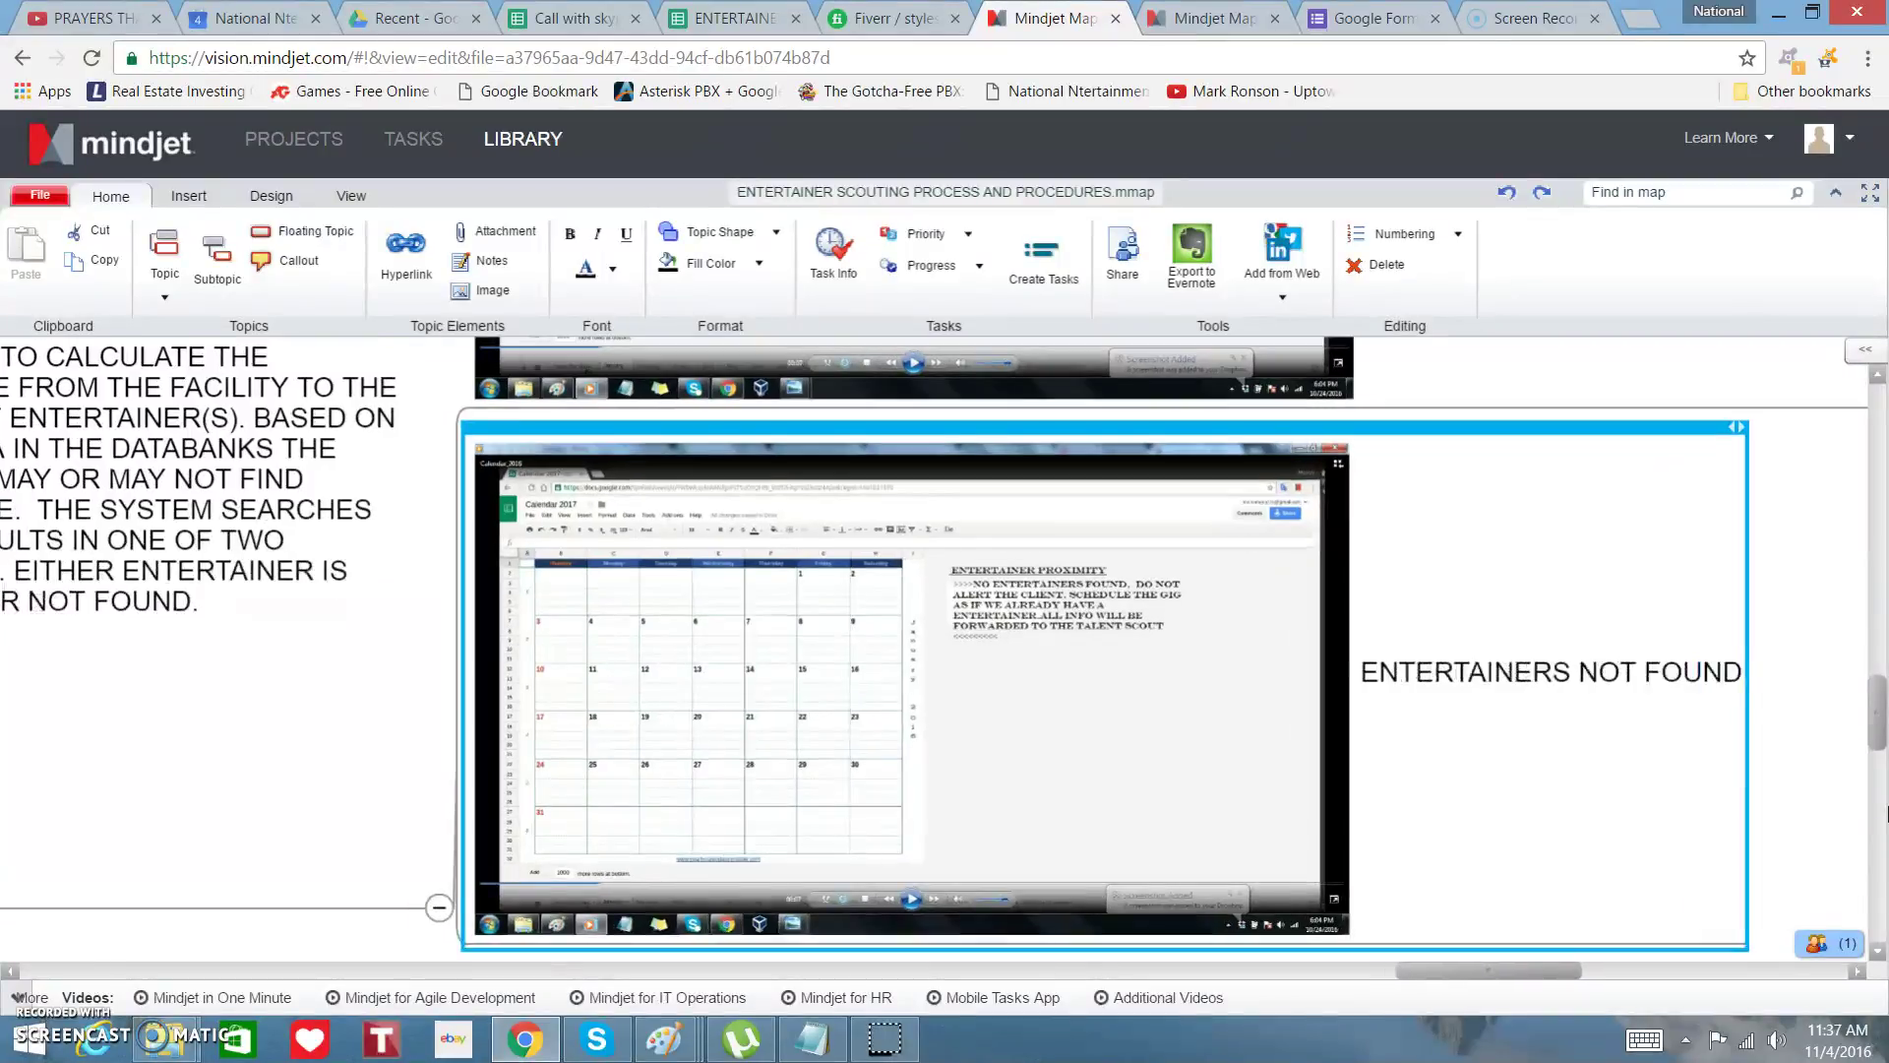
{"action": "scroll", "coordinate": [1886, 814], "scroll_direction": "up", "scroll_amount": 2}
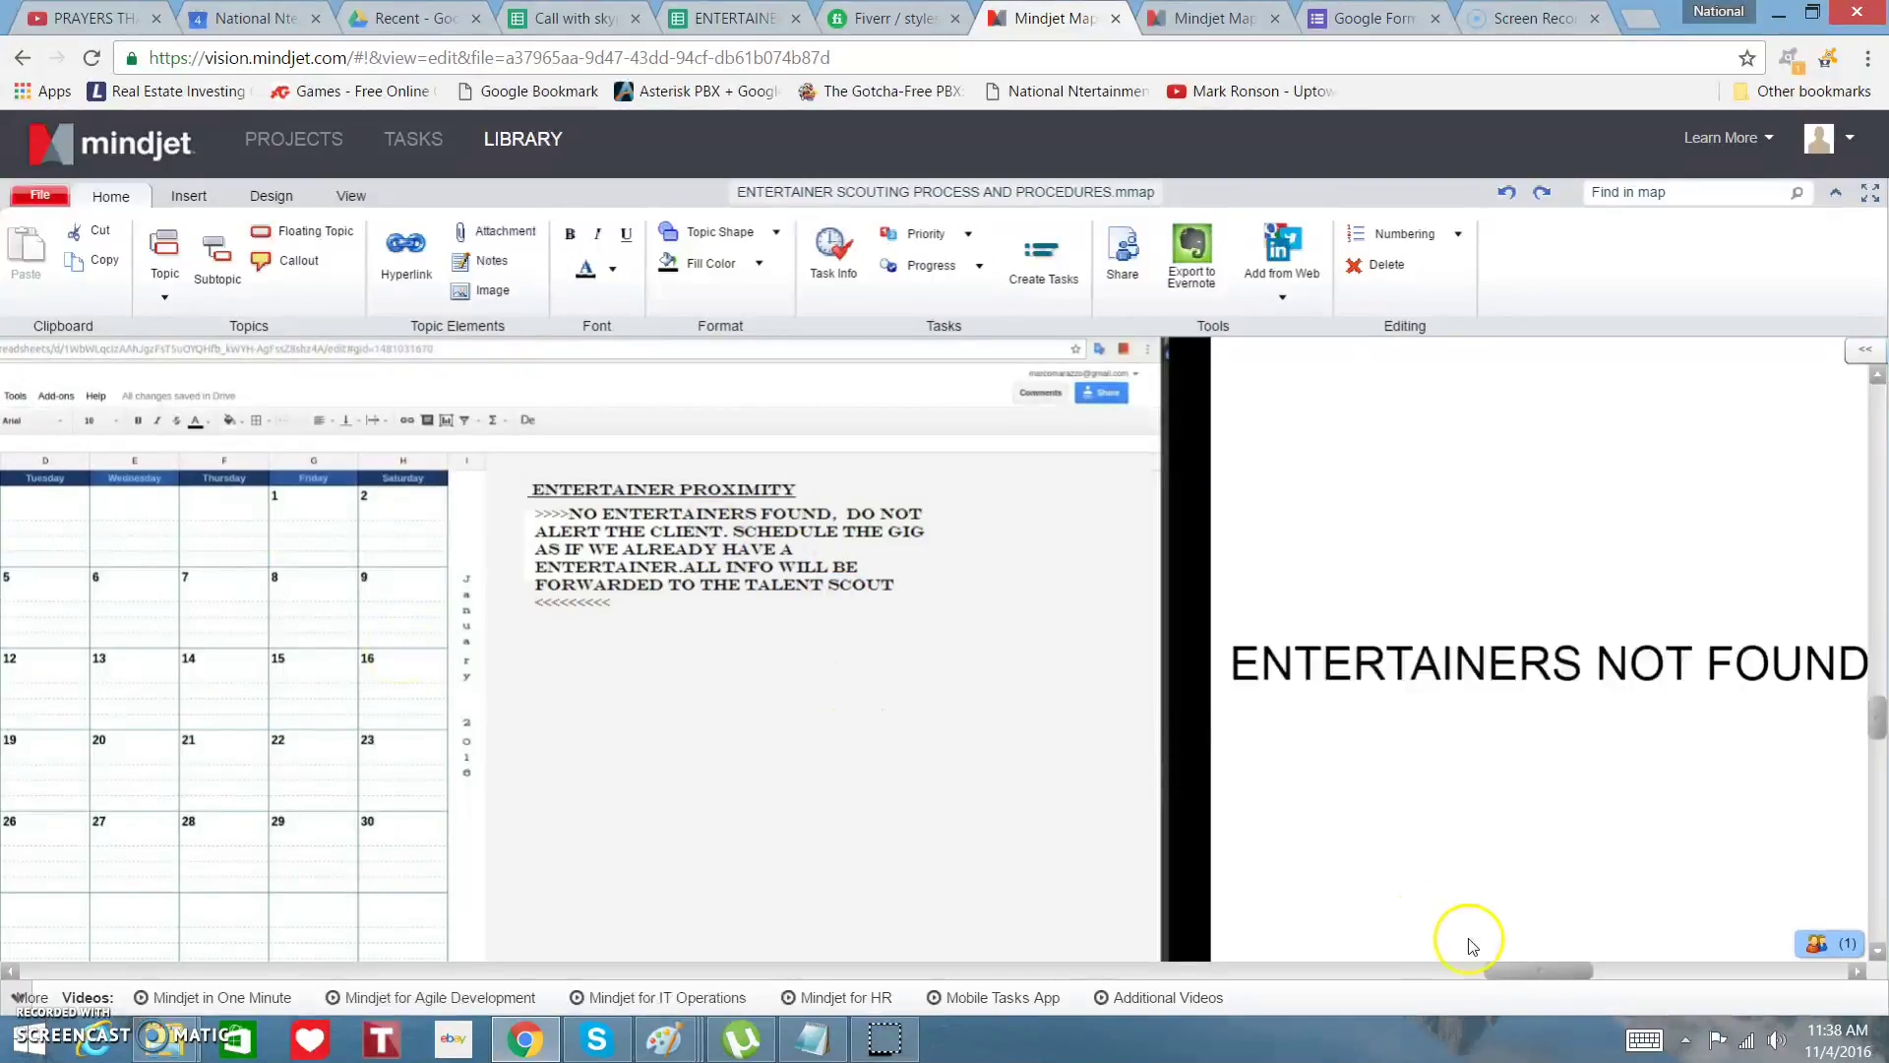
{"action": "right_click", "coordinate": [1414, 994]}
{"action": "left_click", "coordinate": [1270, 930]}
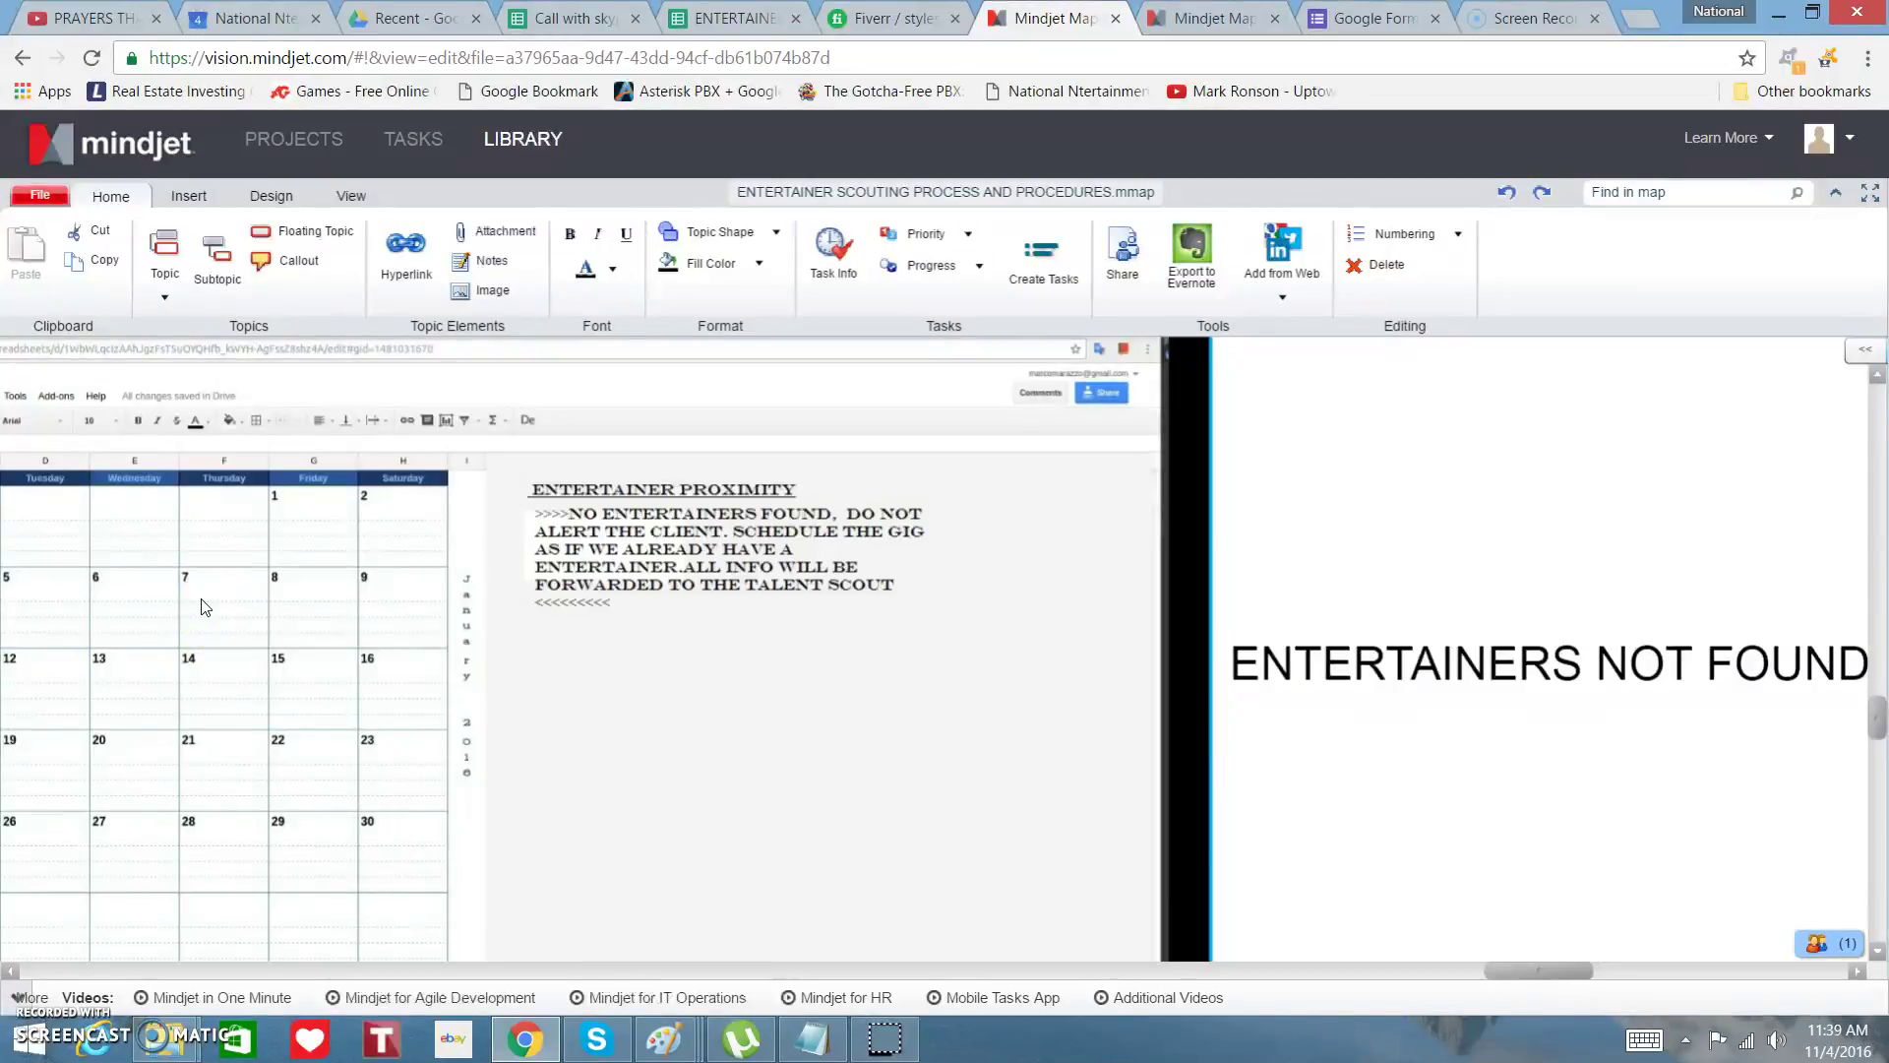
{"action": "scroll", "coordinate": [205, 608], "scroll_direction": "left", "scroll_amount": 4}
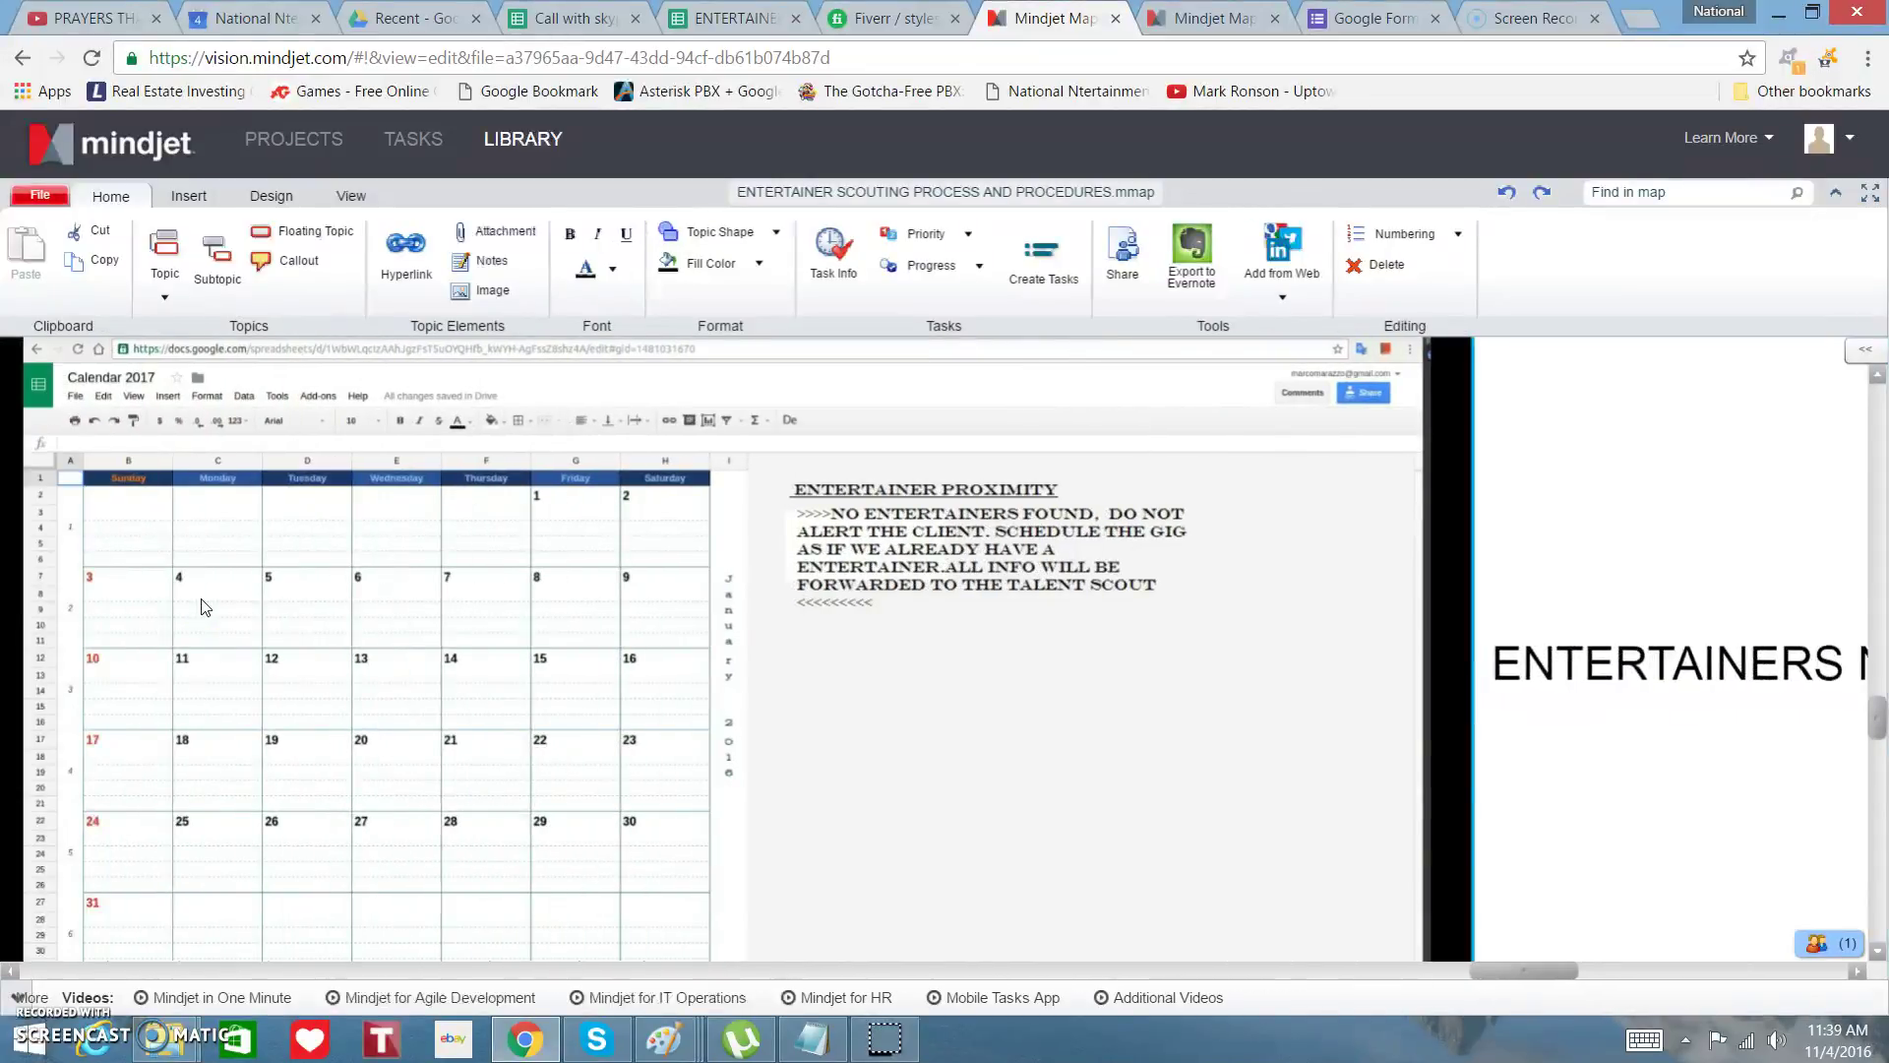